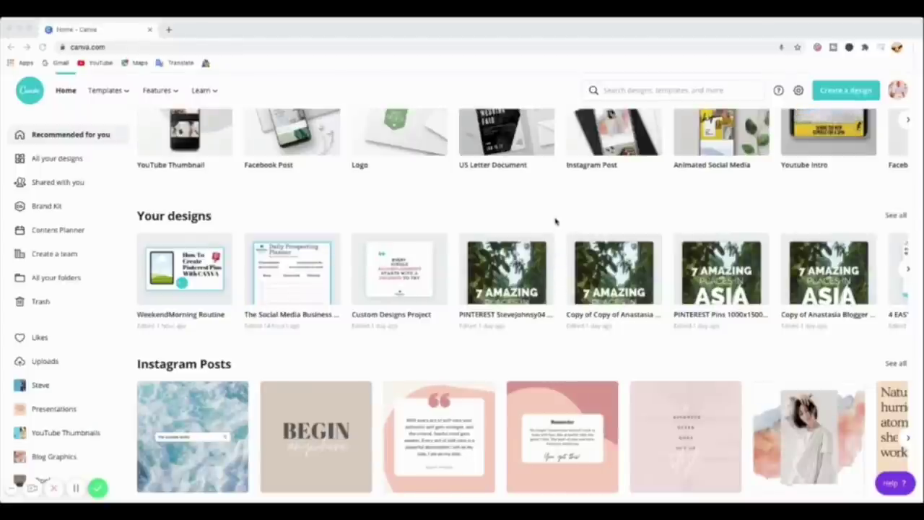
Search the design types for "pintere" and open the Pinterest Pin template collection.
scroll(555, 256, "up", 2)
scroll(555, 256, "up", 1)
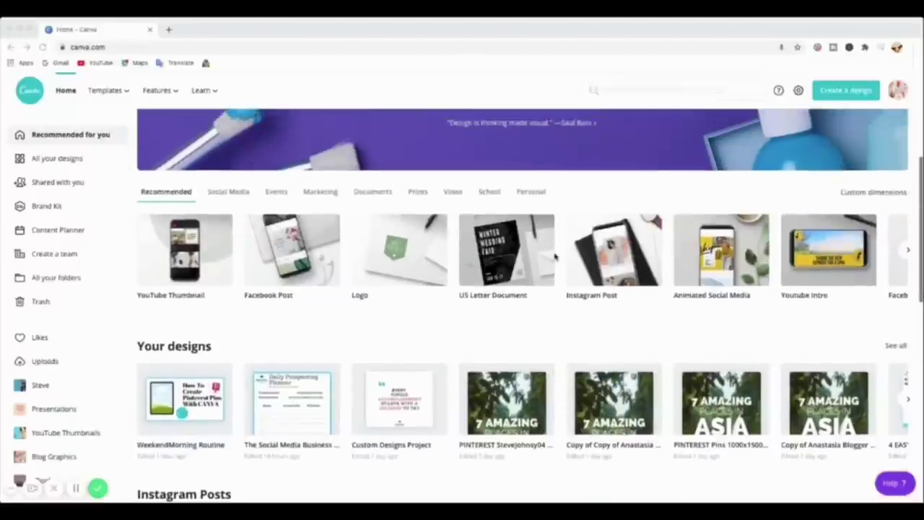
scroll(554, 256, "up", 2)
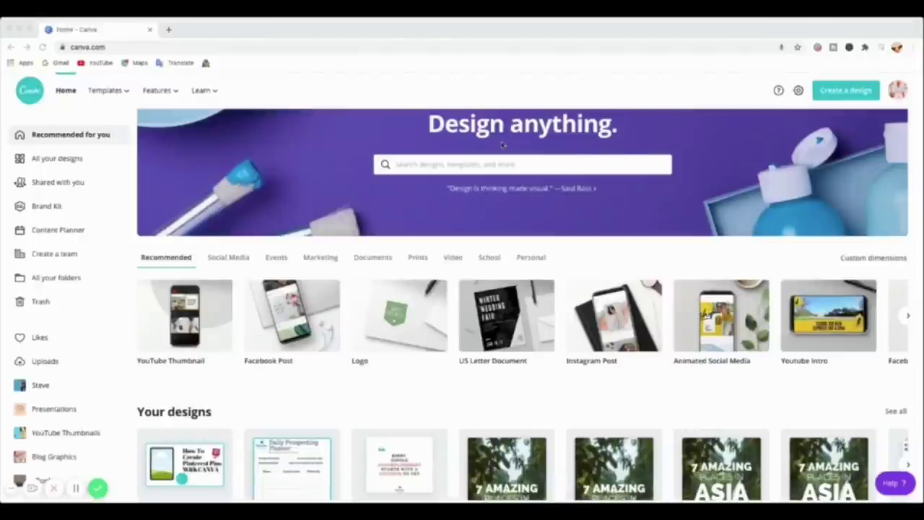
left_click(489, 164)
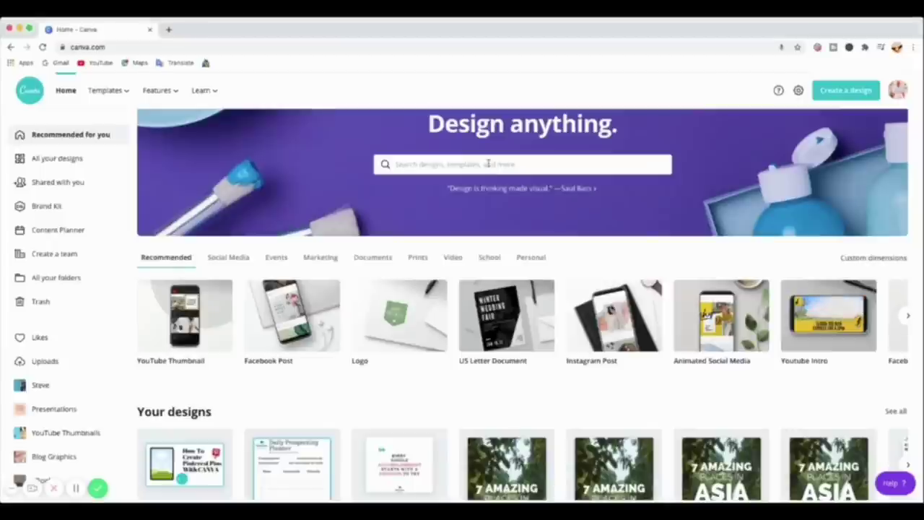
left_click(847, 90)
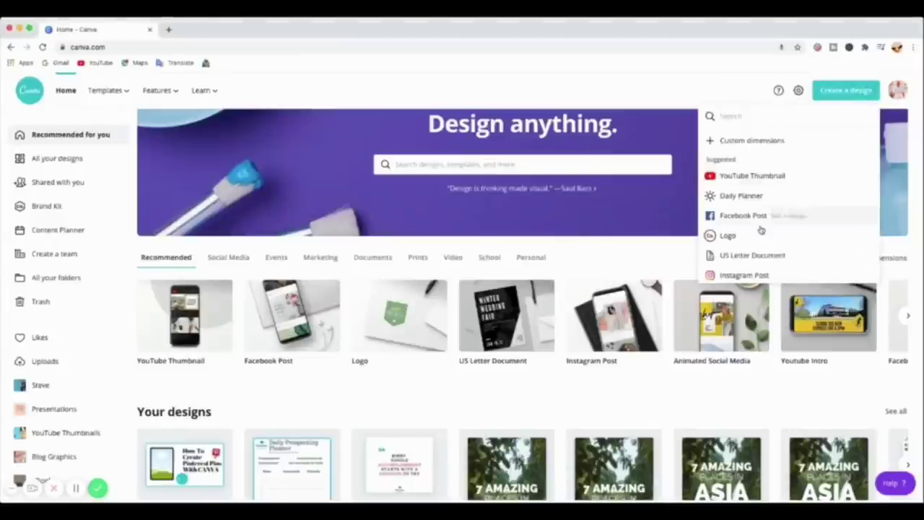
left_click(594, 163)
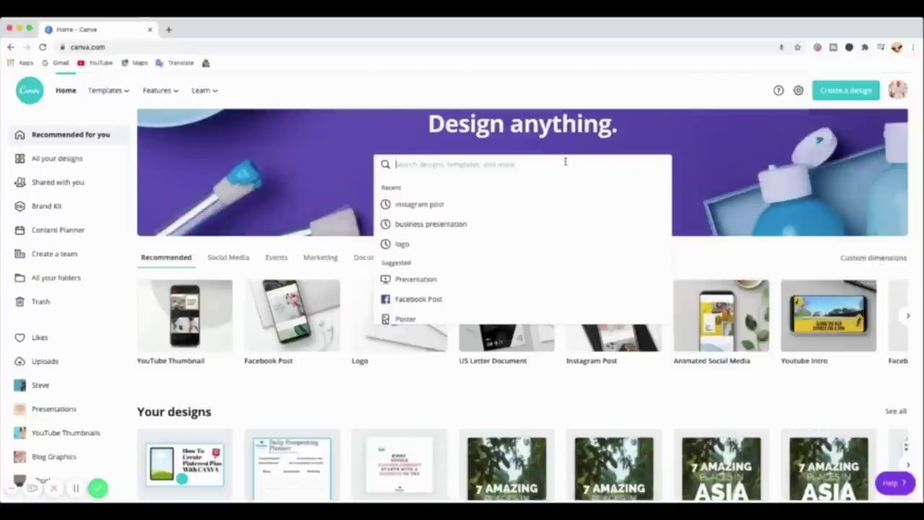
type("ph")
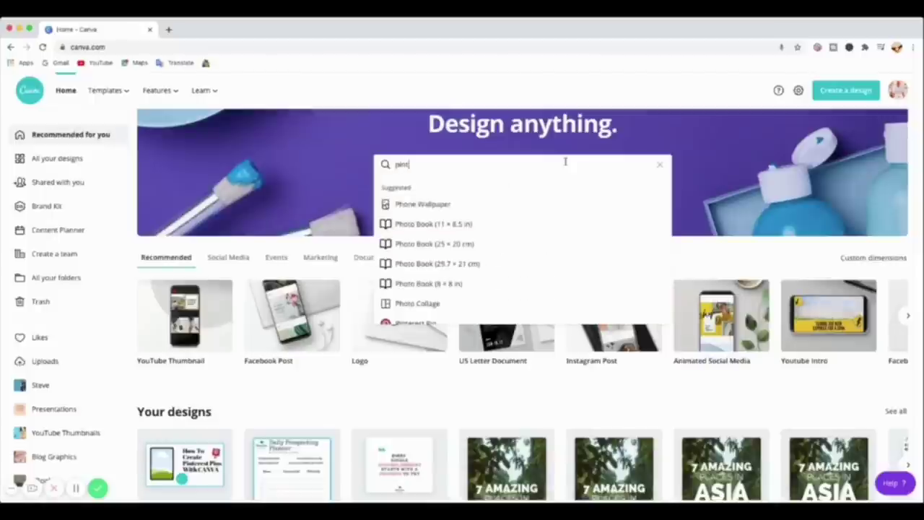
type("ntere")
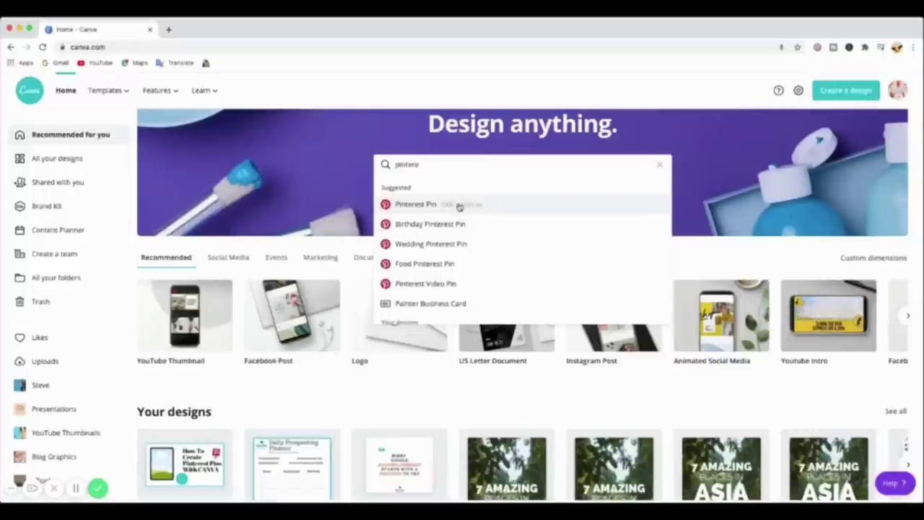
left_click(457, 205)
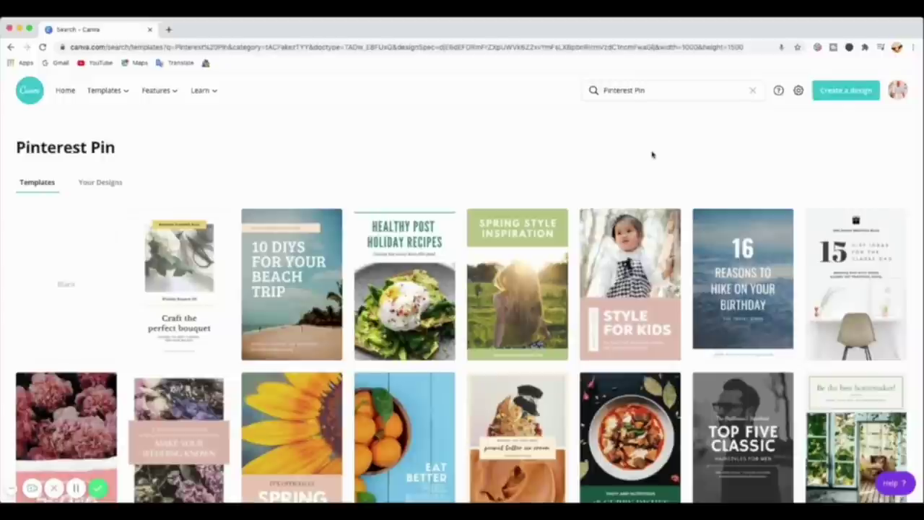
Browse the available Pinterest Pin templates to review their layouts and themes.
scroll(613, 259, "down", 3)
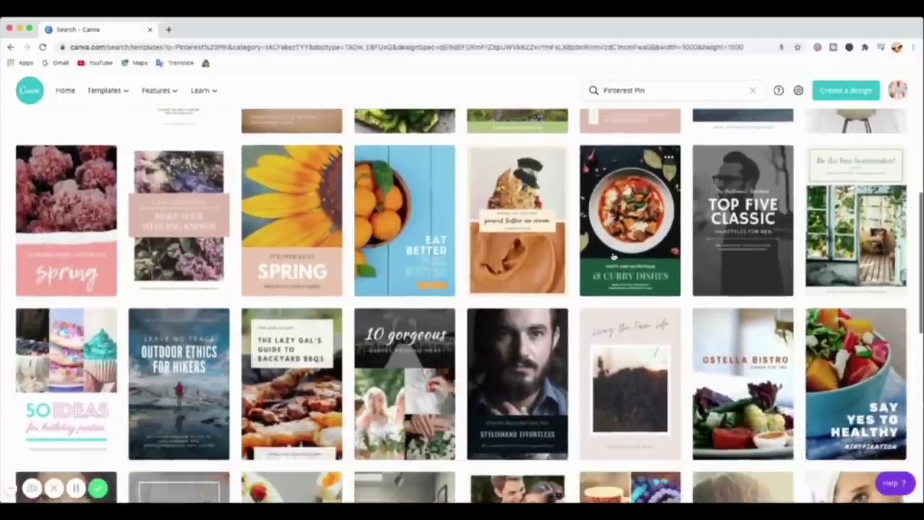
scroll(613, 256, "down", 3)
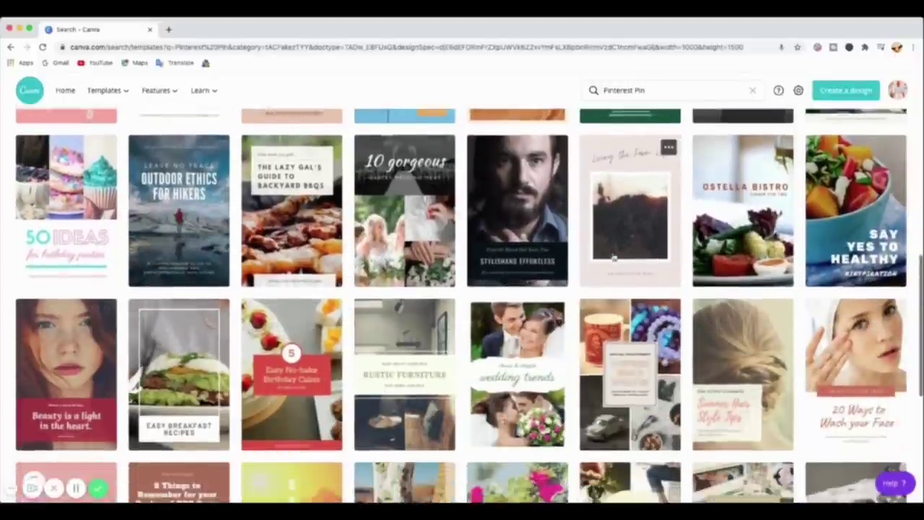
scroll(613, 258, "down", 3)
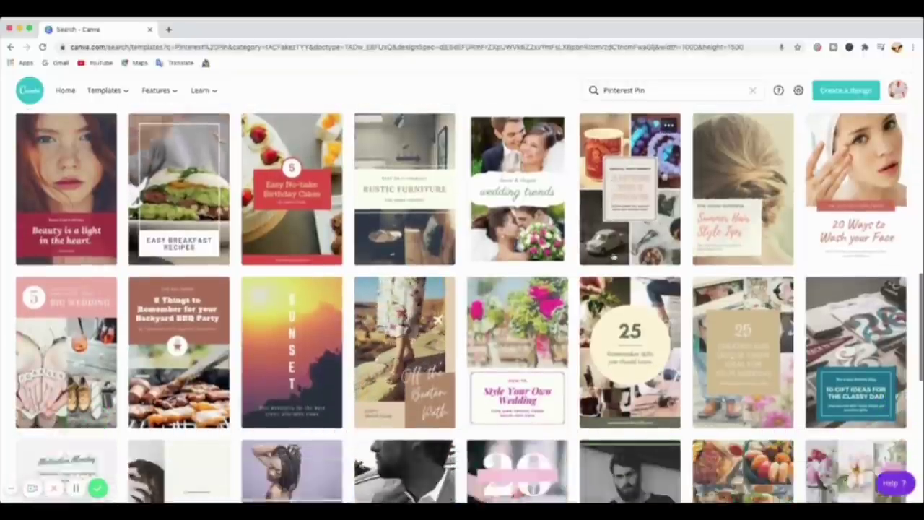
scroll(613, 258, "down", 2)
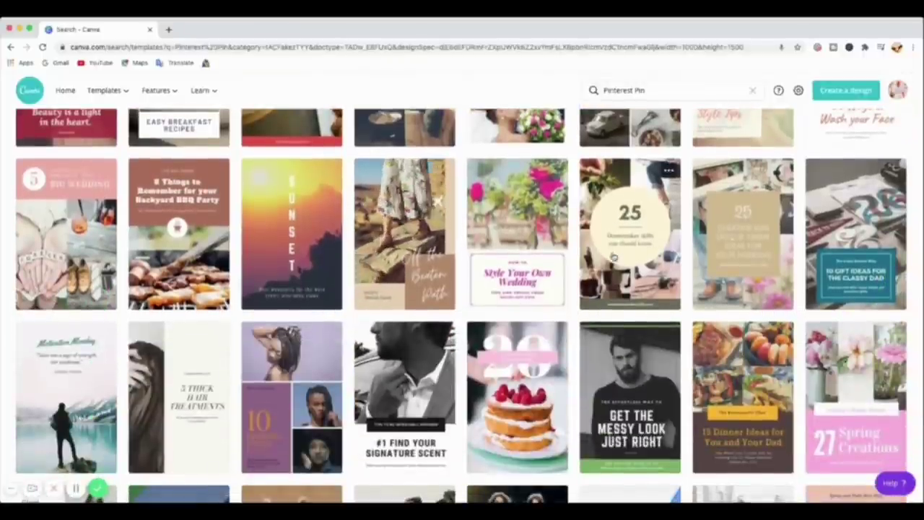
scroll(614, 256, "up", 6)
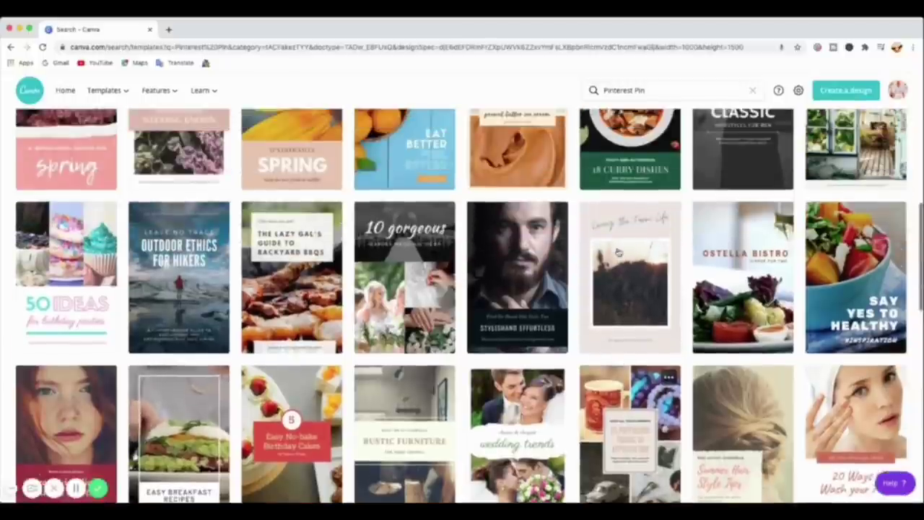
scroll(618, 252, "up", 5)
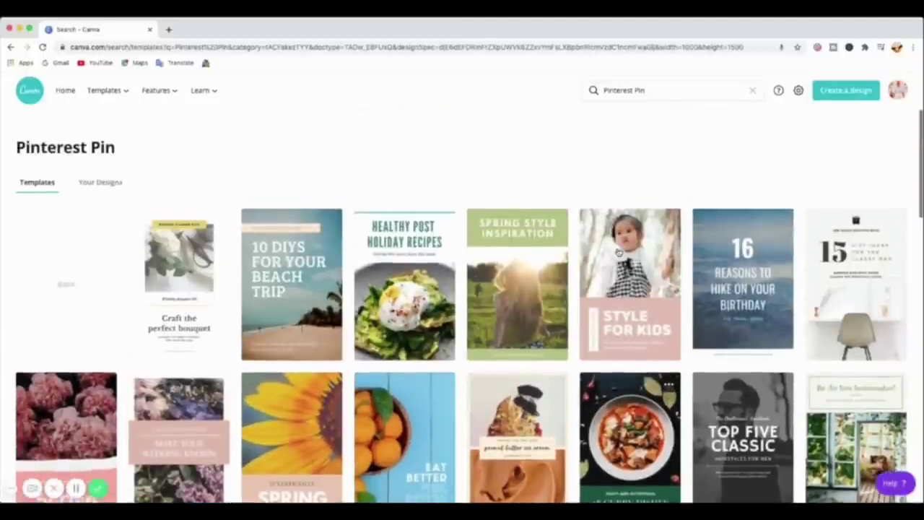
mouse_move(619, 252)
scroll(619, 252, "down", 10)
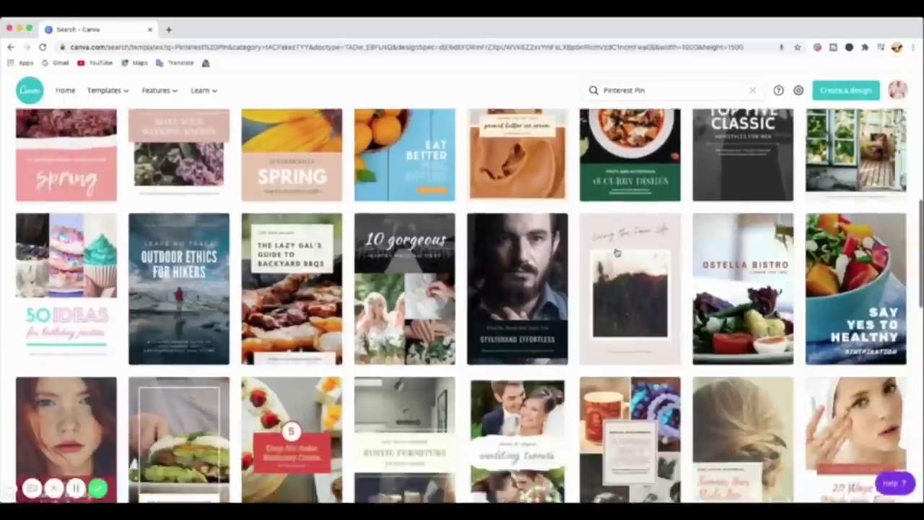
scroll(618, 253, "up", 8)
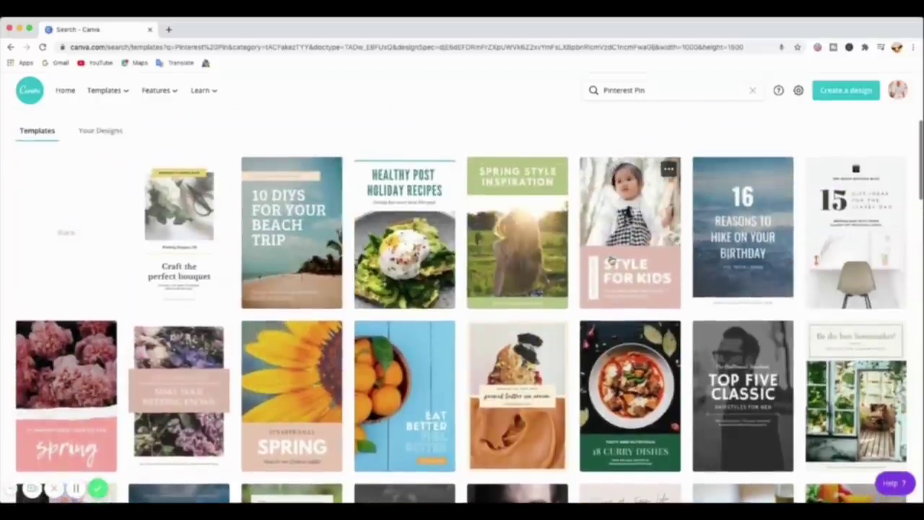
scroll(452, 162, "up", 2)
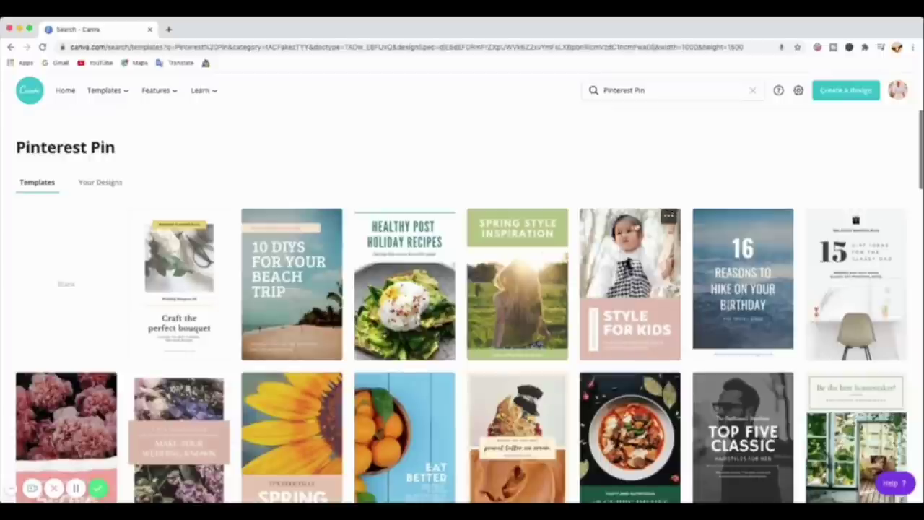
Open the "Healthy Post Holiday Recipes" template and add "AT HOME" to the end of its heading.
mouse_move(563, 237)
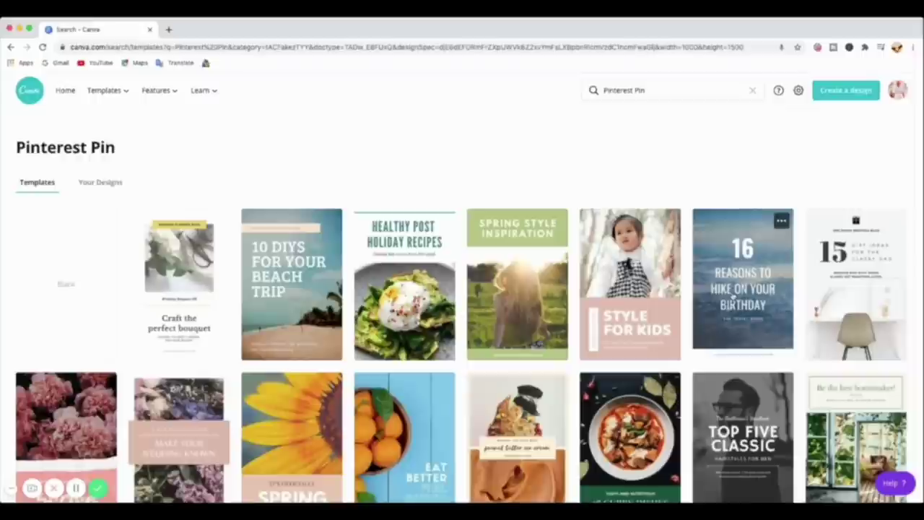
left_click(401, 241)
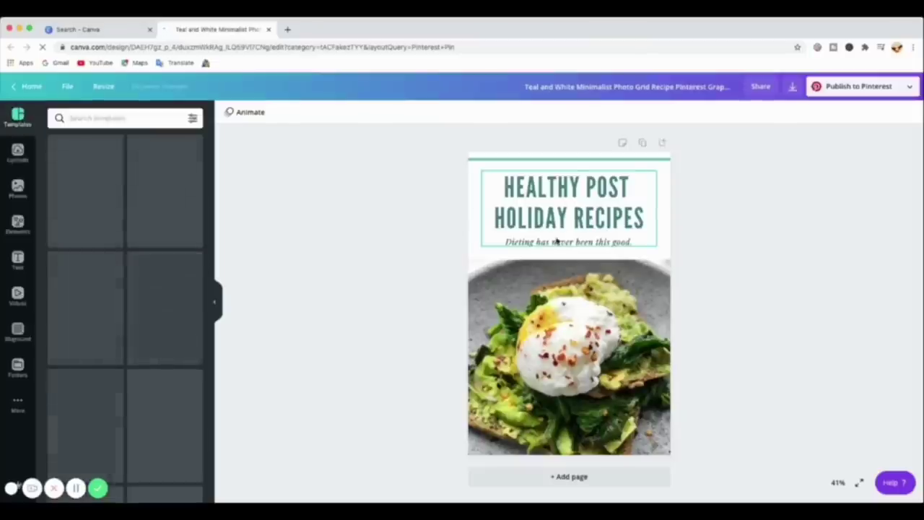
left_click(498, 217)
double_click(498, 216)
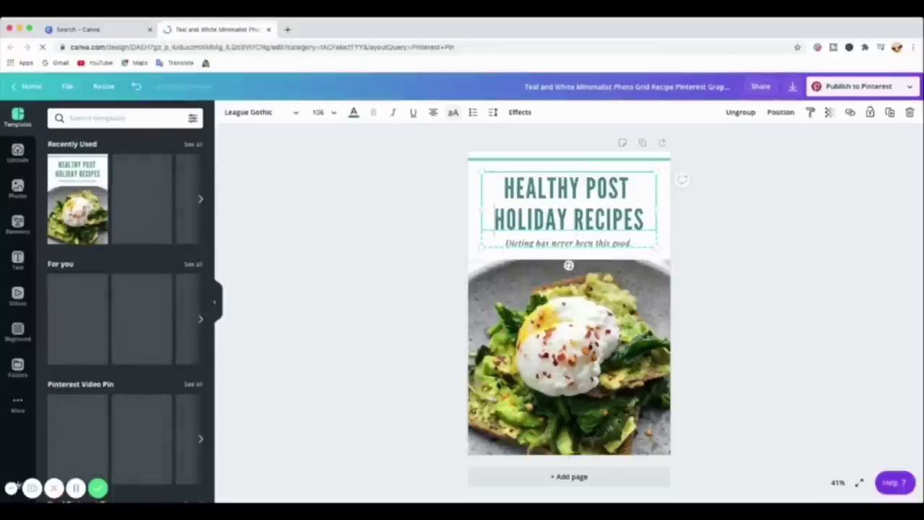
left_click_drag(499, 217, 642, 218)
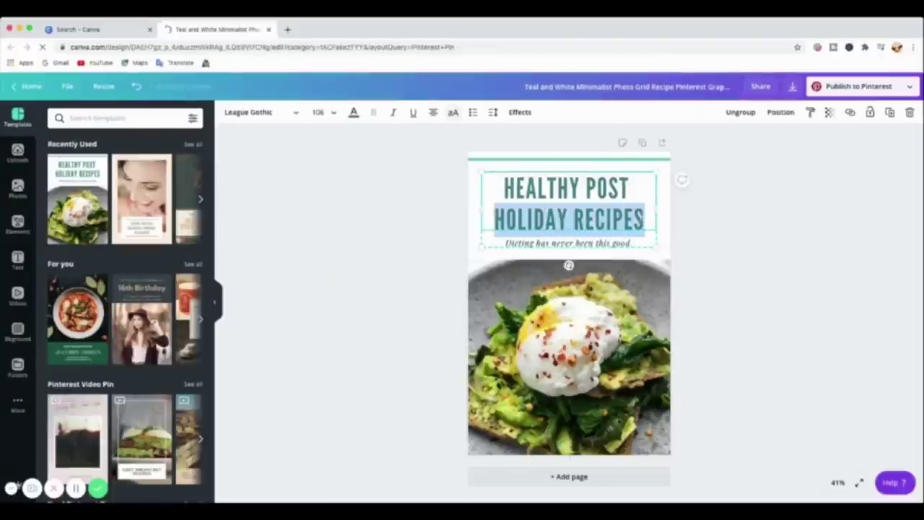
left_click(644, 216)
type("IN")
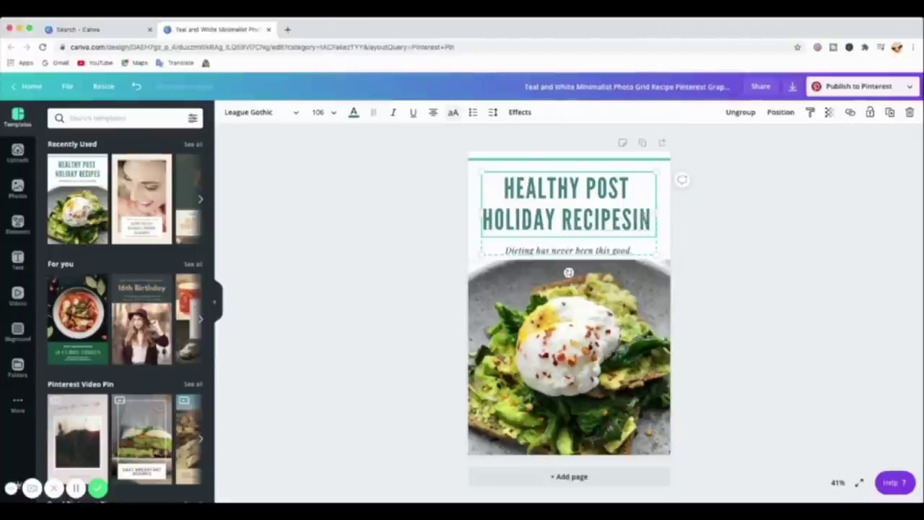
left_click(639, 218)
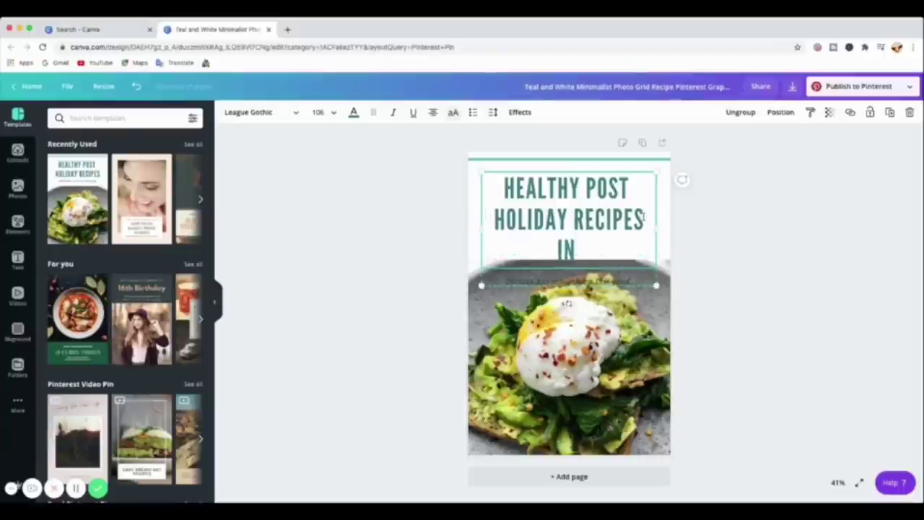
key("ctrl+z")
key("ctrl+z")
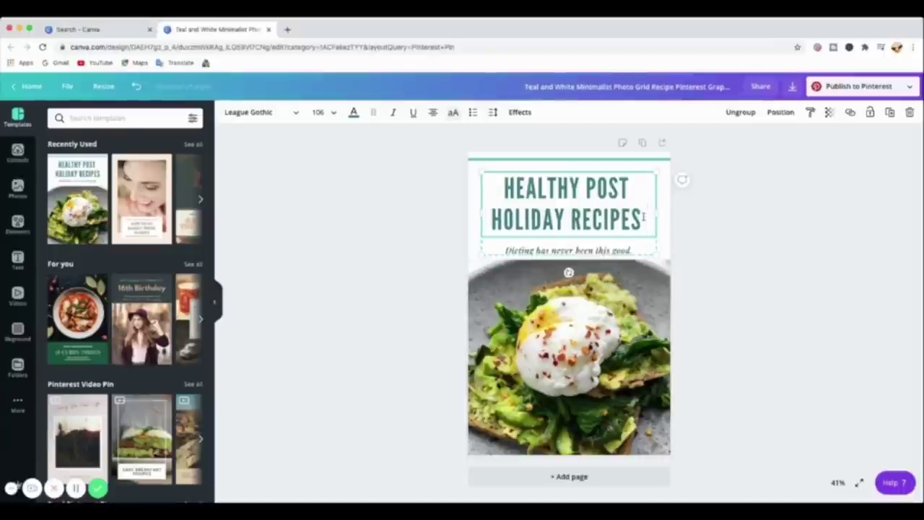
type("AT HOME")
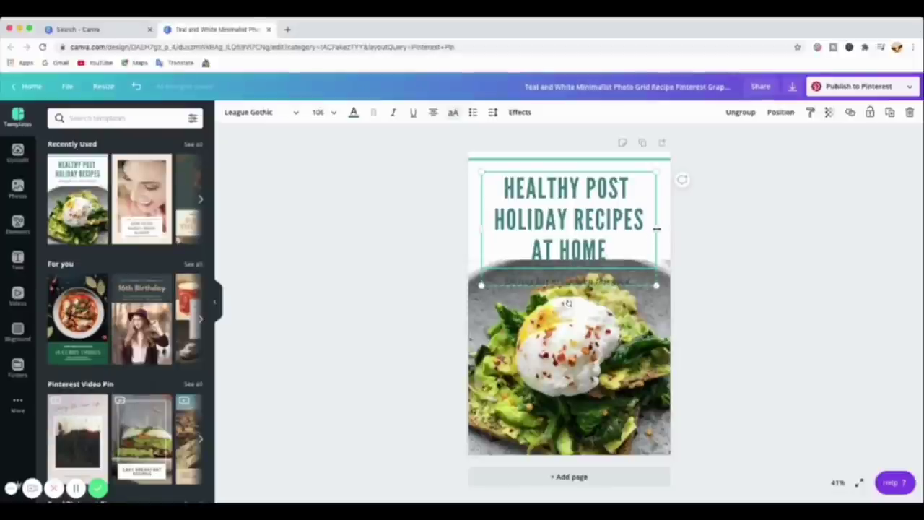
Widen the heading's text box on both sides to nearly the full pin width and deselect it.
mouse_move(657, 229)
left_mouse_down()
mouse_move(671, 230)
mouse_move(653, 231)
left_mouse_up()
left_click_drag(479, 229, 473, 229)
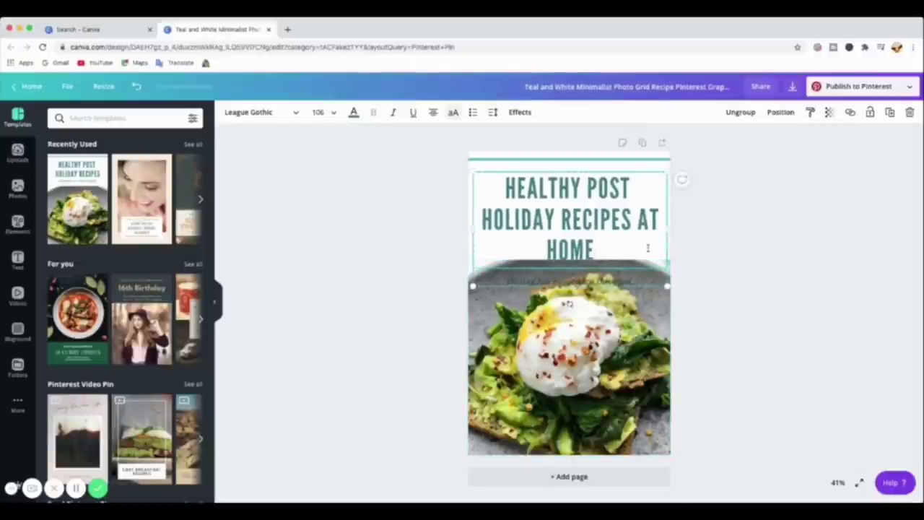
left_click(707, 240)
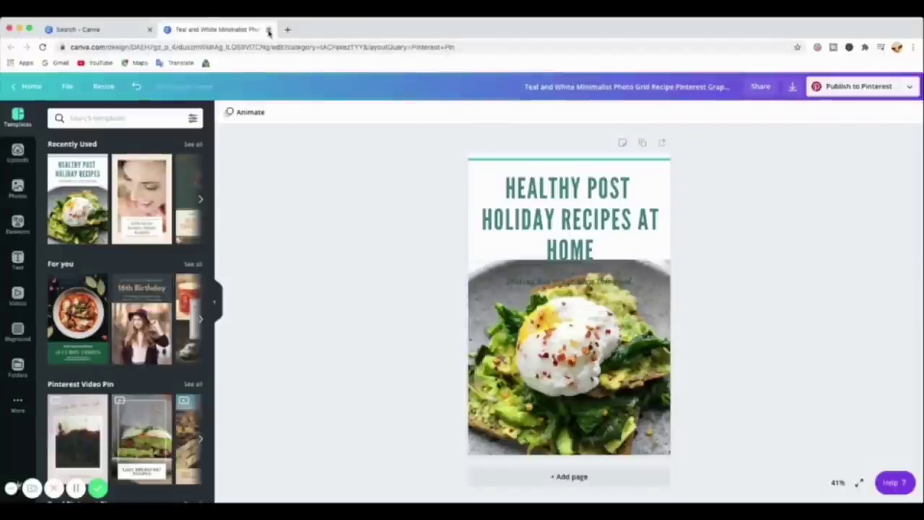
Close the recipe template design, start a blank Pinterest Pin design and select its empty page.
left_click(269, 30)
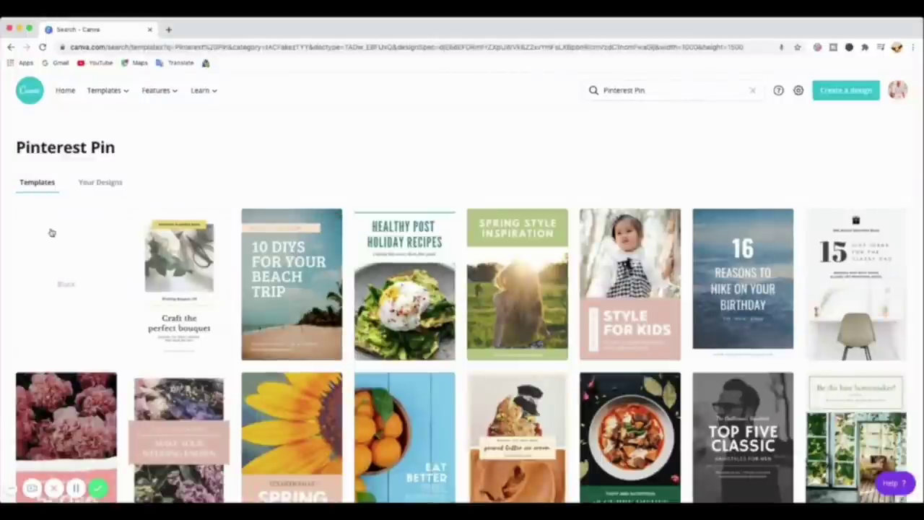
left_click(65, 284)
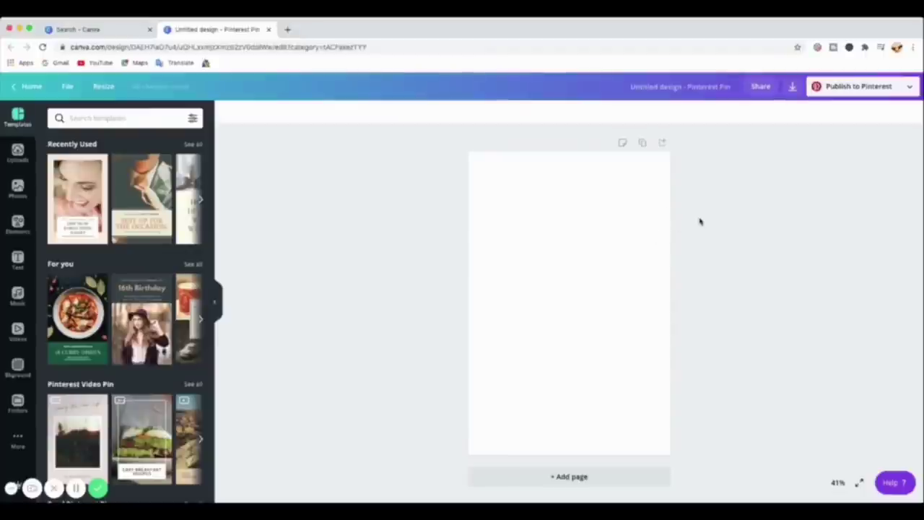
left_click(560, 255)
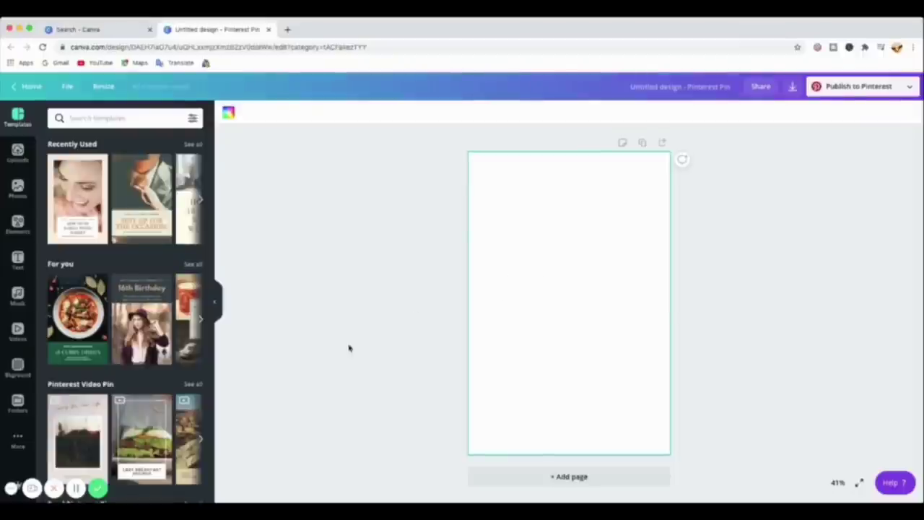
Look through the suggested pin templates by category and display the uploaded images.
scroll(152, 314, "down", 4)
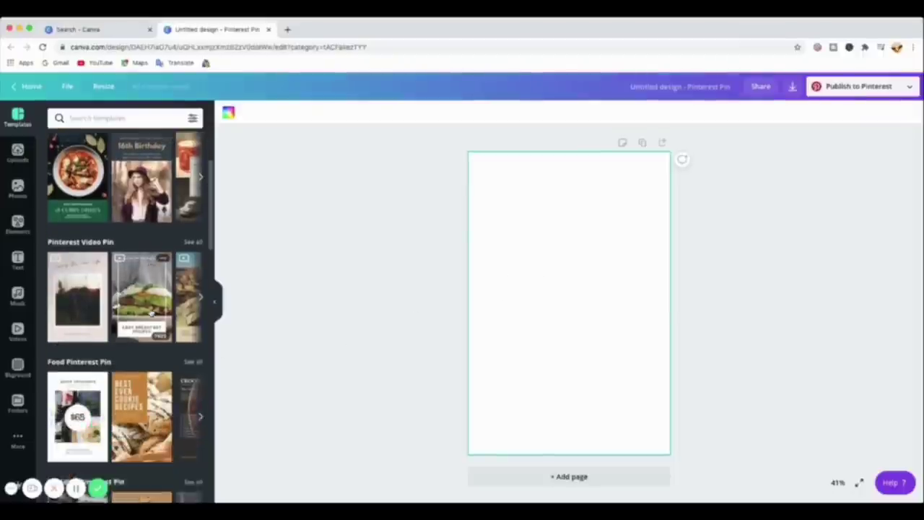
scroll(151, 313, "down", 5)
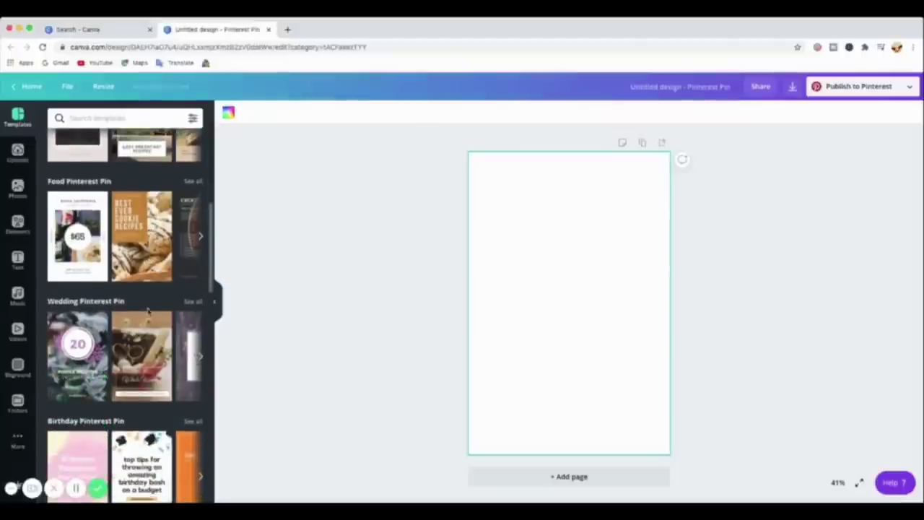
scroll(148, 311, "down", 2)
scroll(124, 300, "up", 3)
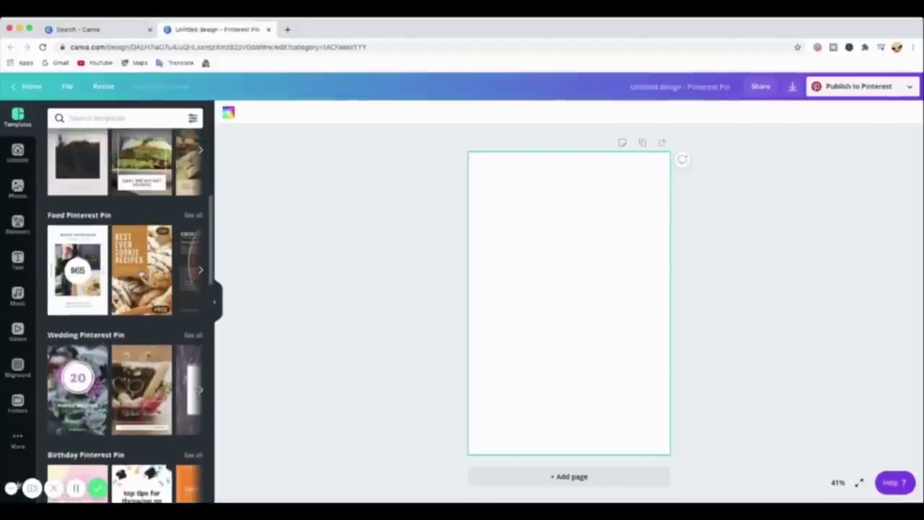
scroll(125, 300, "up", 1)
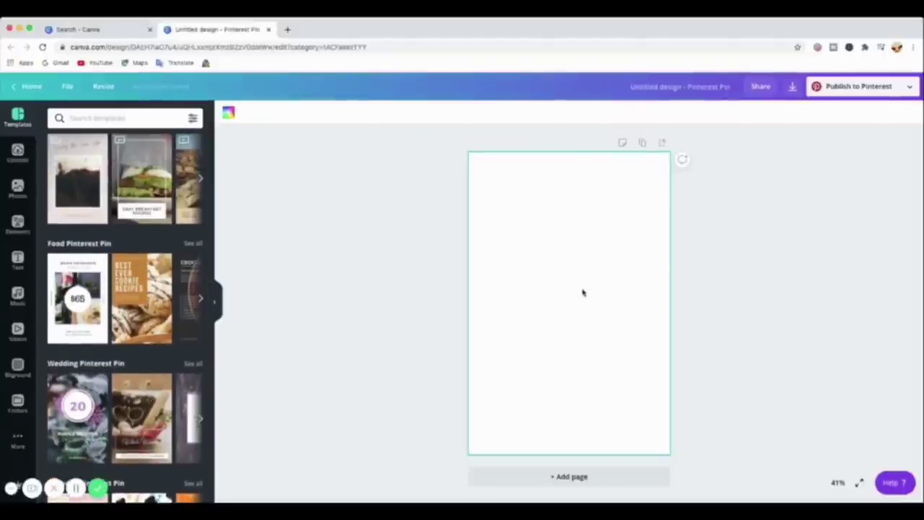
left_click(17, 152)
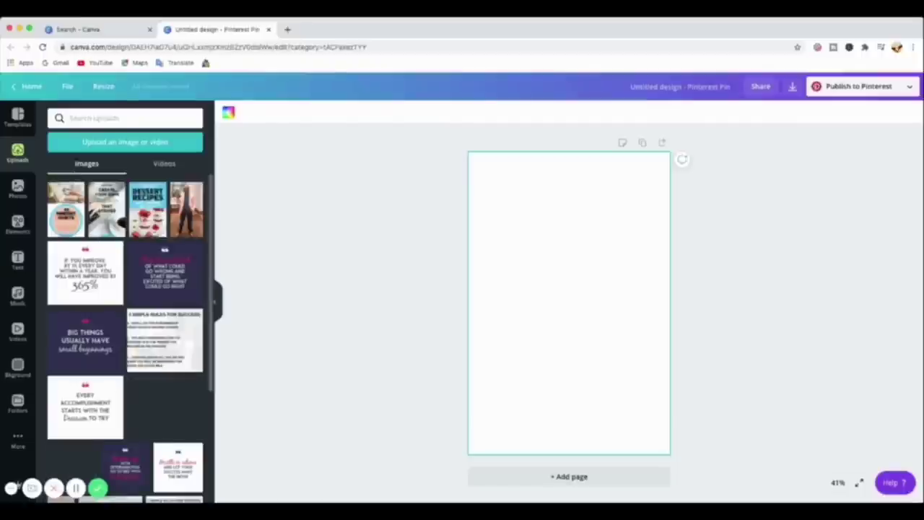
Look through the collection of uploaded images for pictures usable in the pin.
scroll(118, 295, "down", 3)
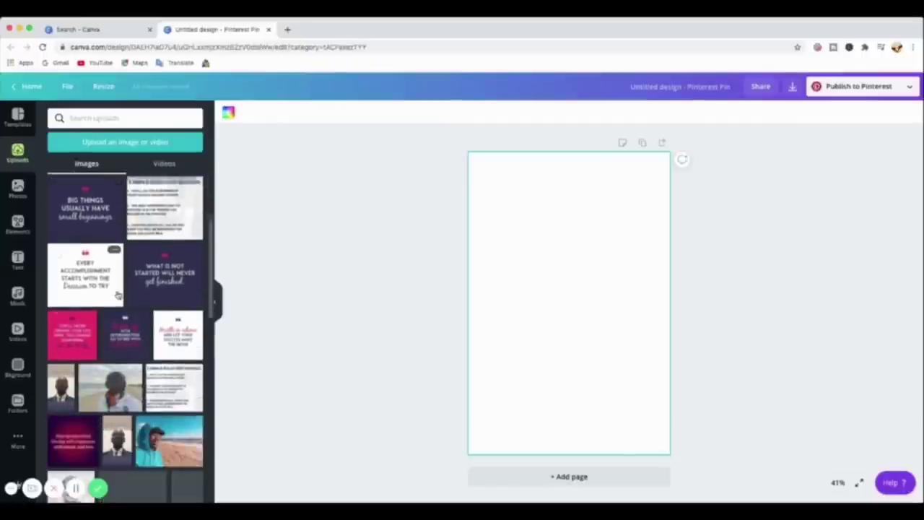
scroll(118, 294, "down", 10)
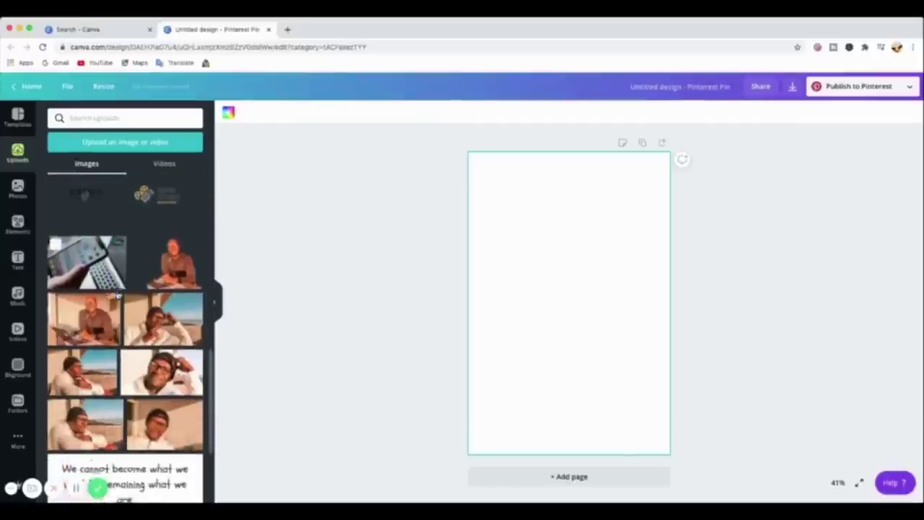
scroll(117, 294, "down", 10)
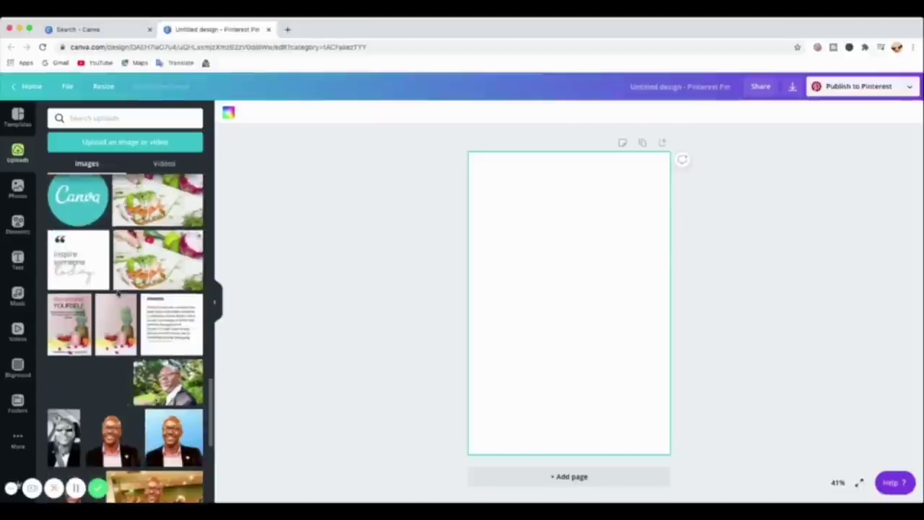
scroll(117, 292, "down", 5)
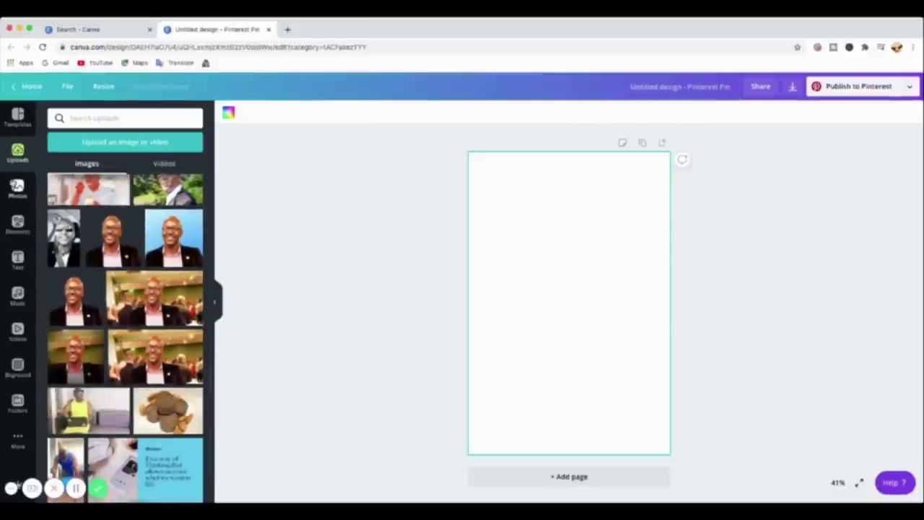
Display the stock photos and filter them by Free availability.
left_click(18, 189)
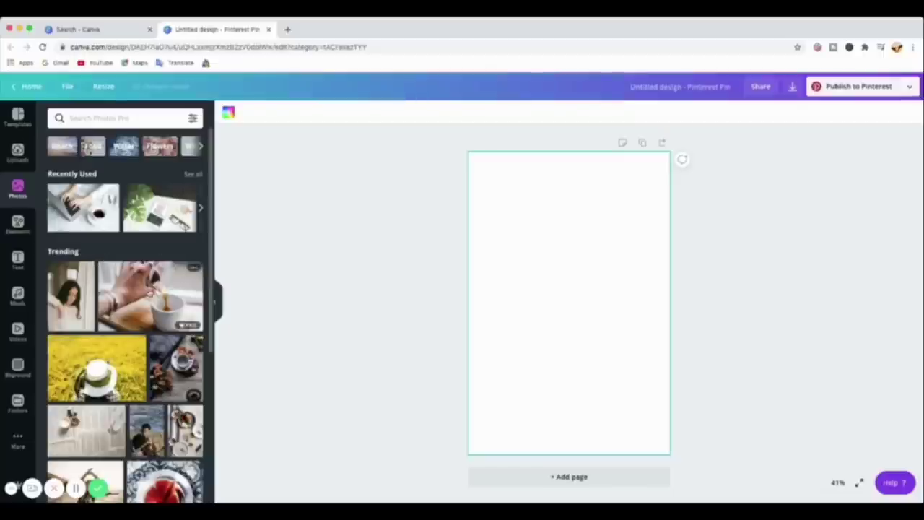
mouse_move(190, 327)
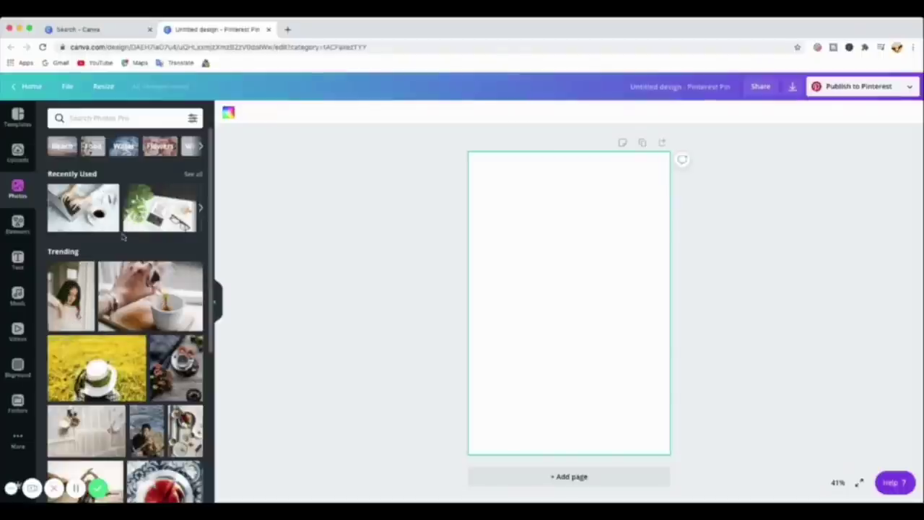
left_click(192, 118)
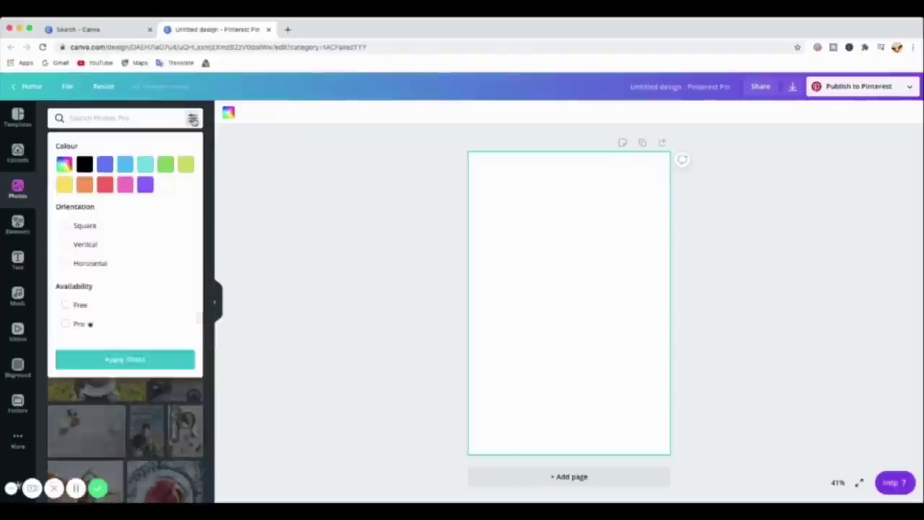
left_click(66, 306)
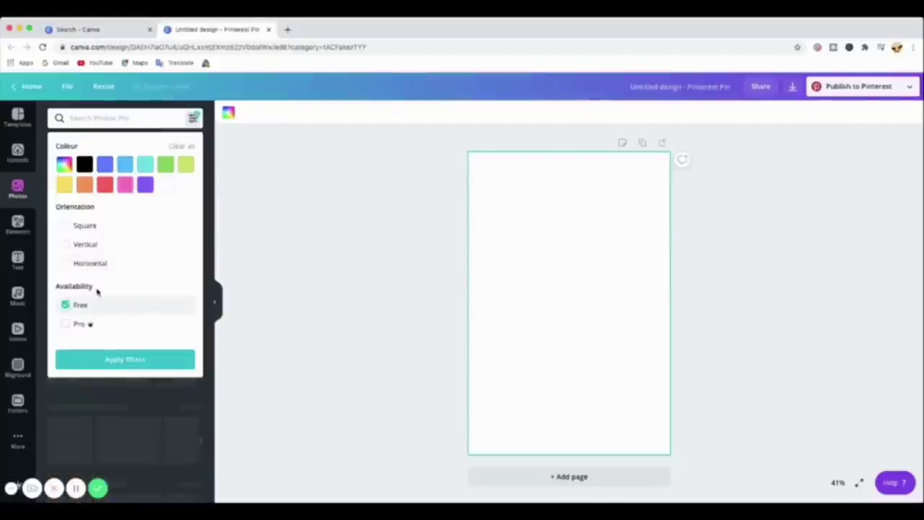
left_click(130, 359)
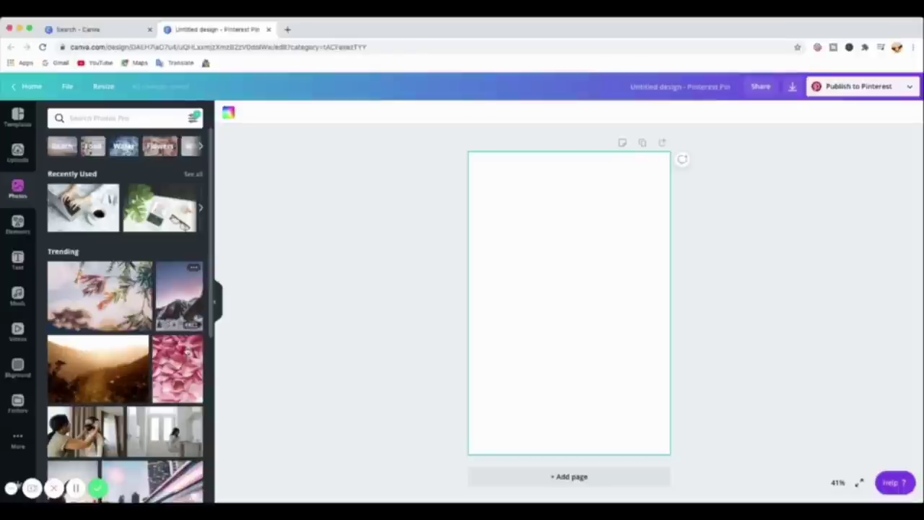
Look through the trending free stock photos.
scroll(186, 350, "down", 5)
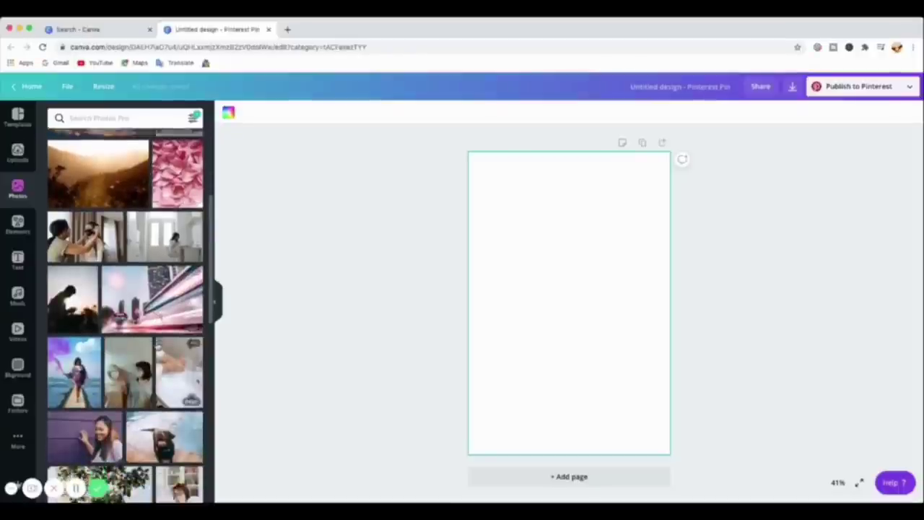
scroll(159, 343, "down", 15)
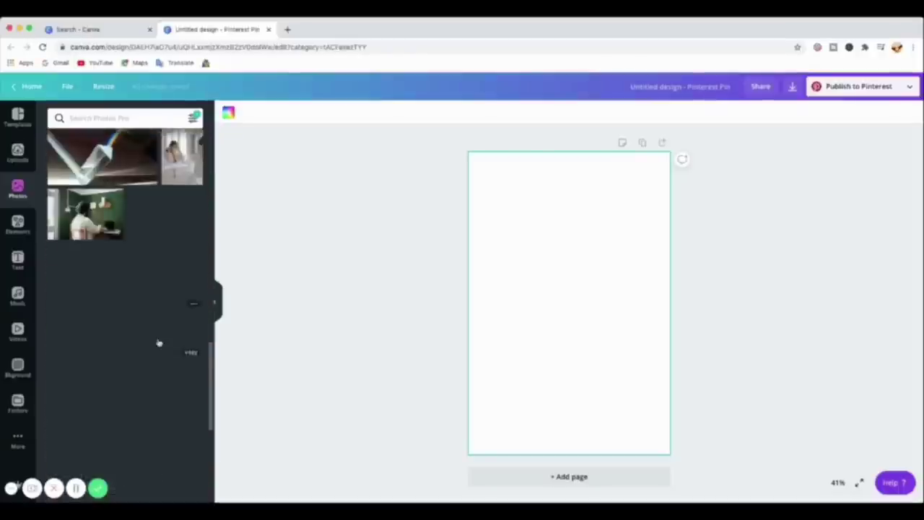
scroll(159, 343, "up", 10)
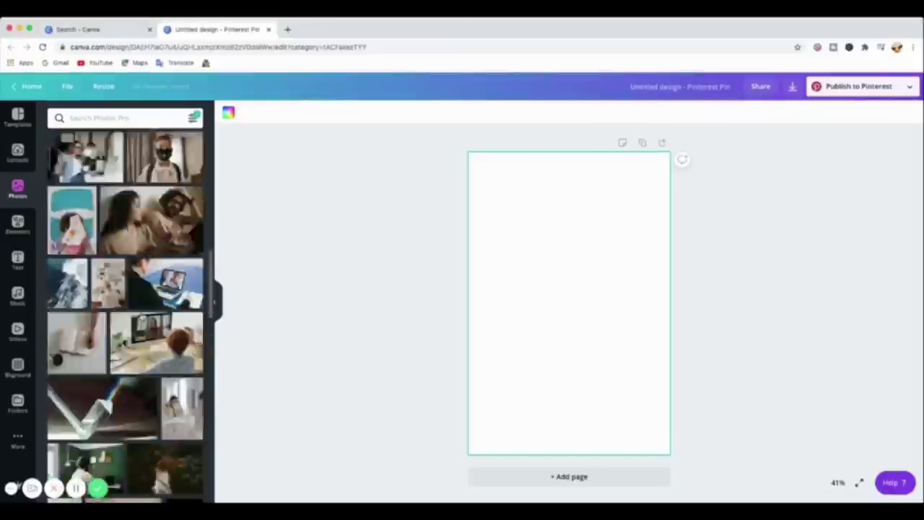
scroll(159, 343, "up", 15)
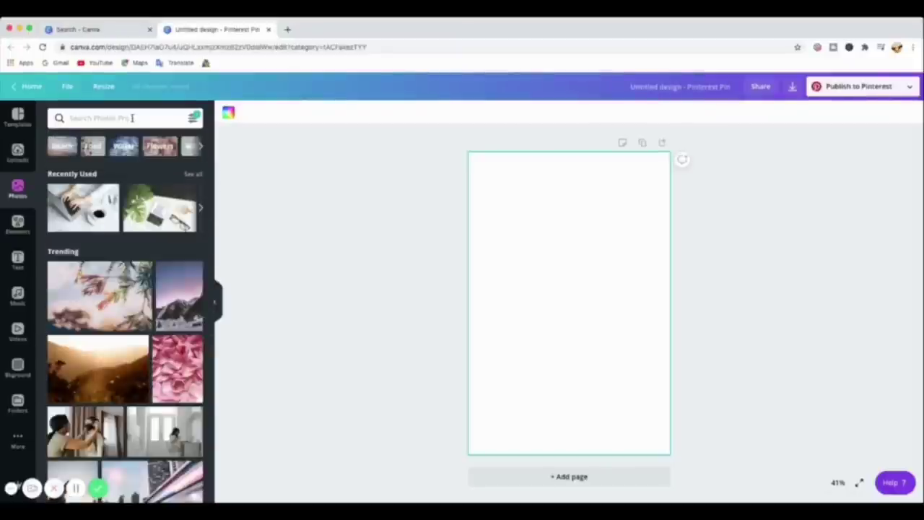
scroll(141, 296, "down", 3)
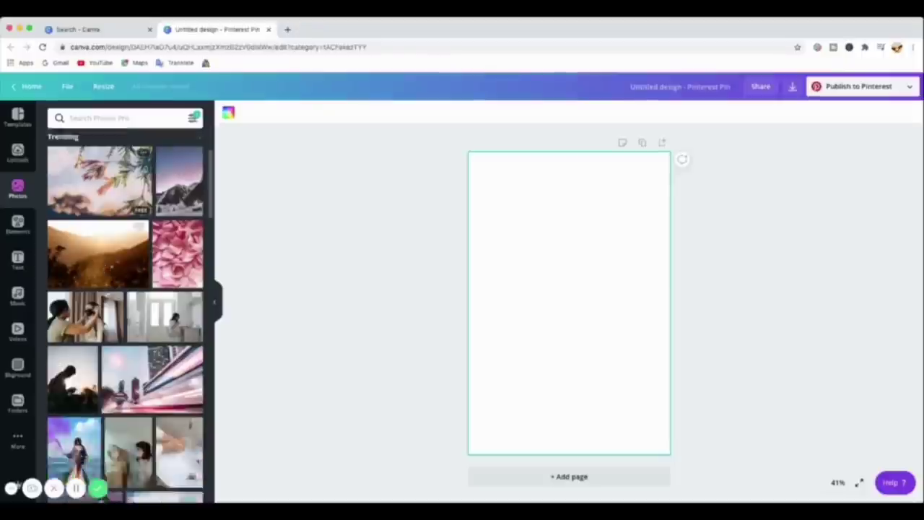
scroll(141, 296, "up", 3)
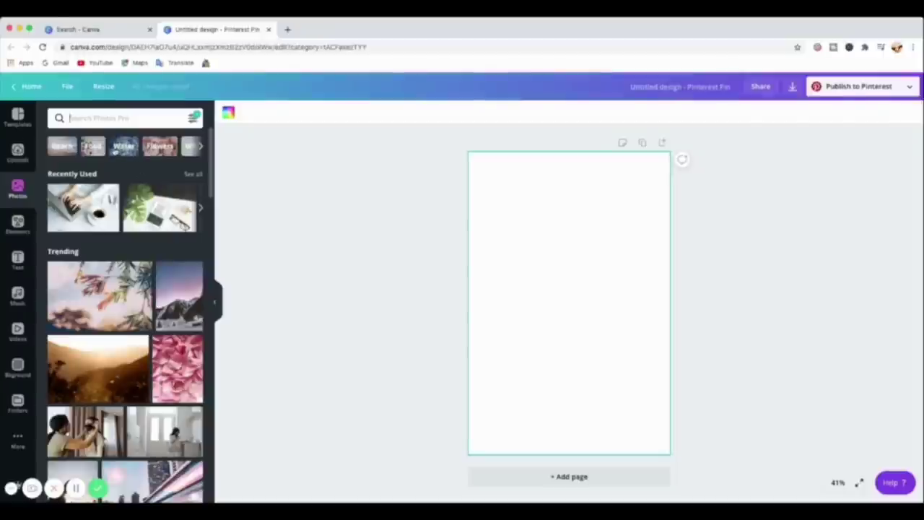
Search the free photos for "Recipes" and look through the matching food pictures.
type("Recipes")
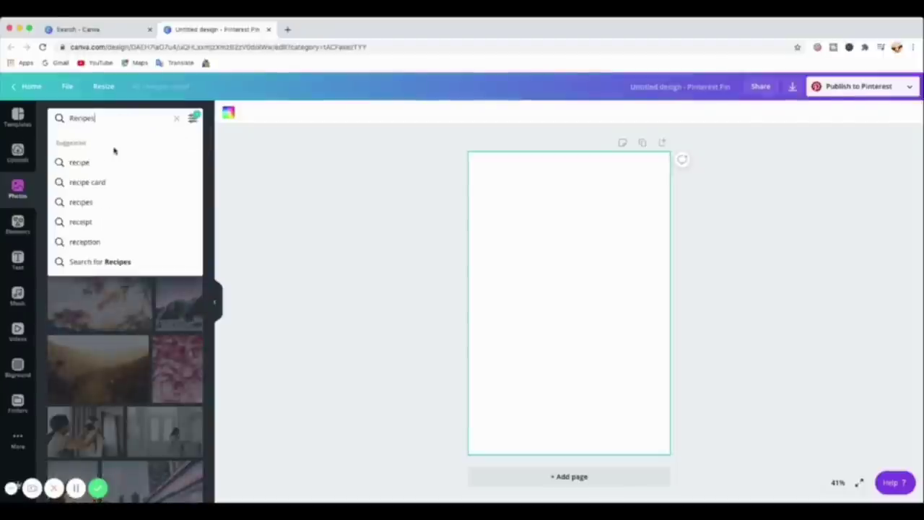
key("Return")
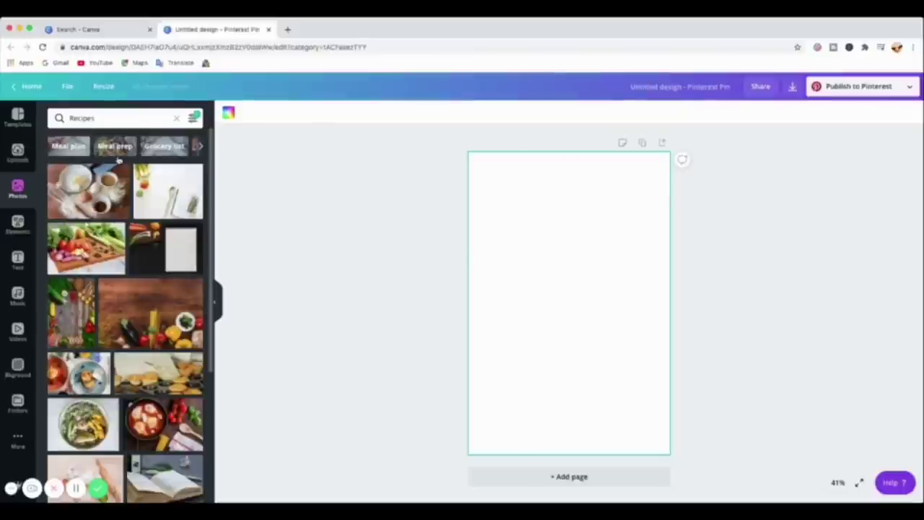
scroll(119, 267, "down", 15)
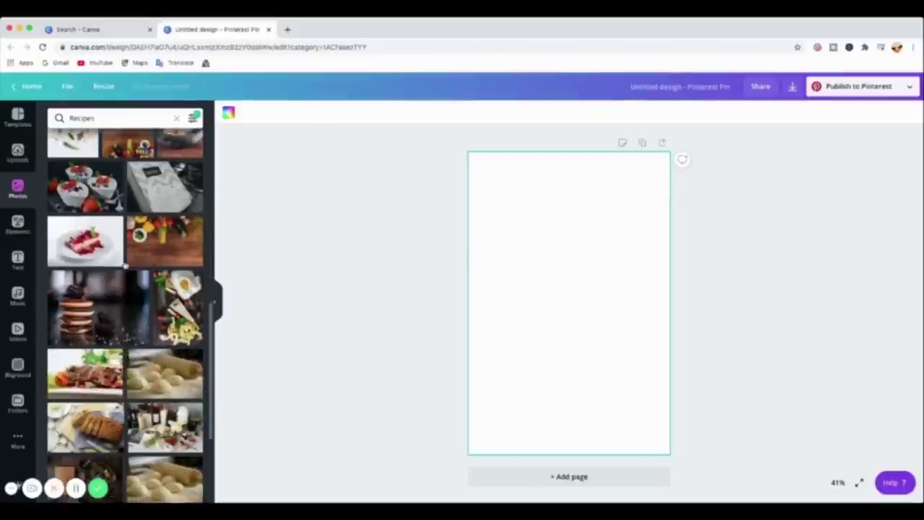
scroll(124, 266, "up", 3)
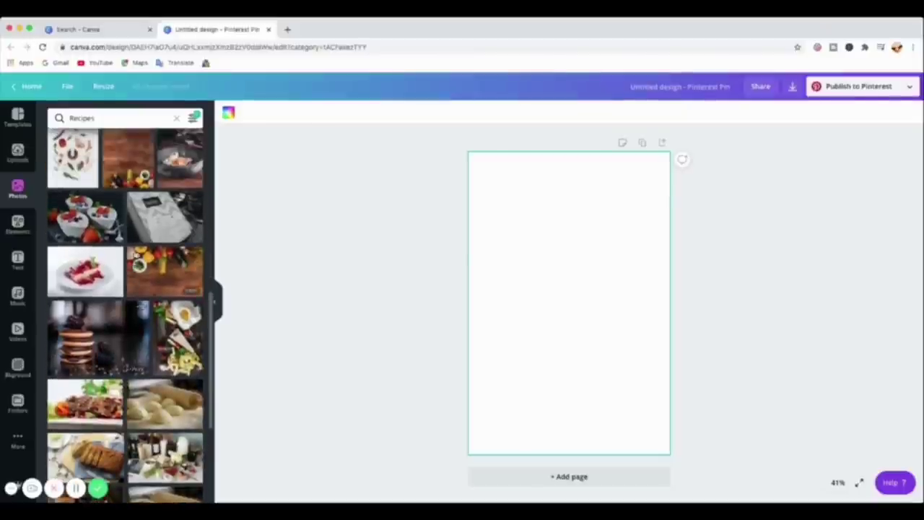
scroll(86, 281, "down", 4)
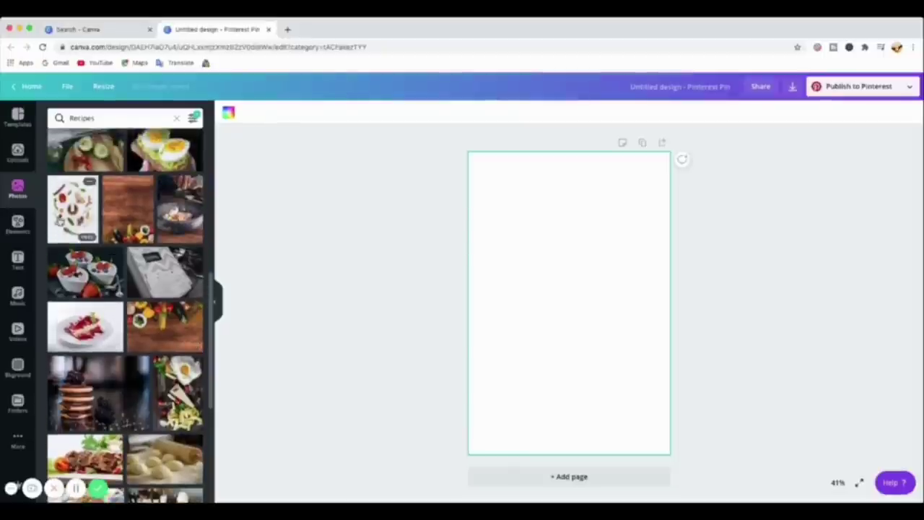
scroll(125, 307, "down", 8)
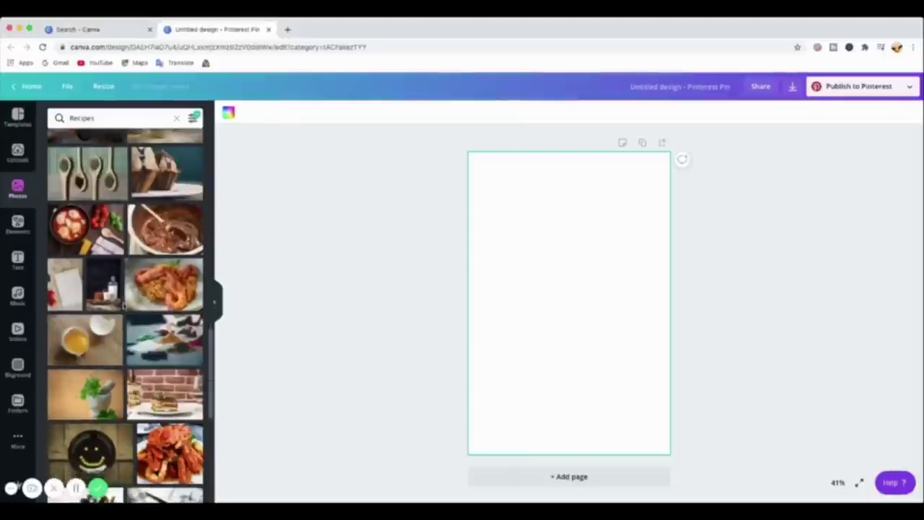
scroll(124, 307, "up", 15)
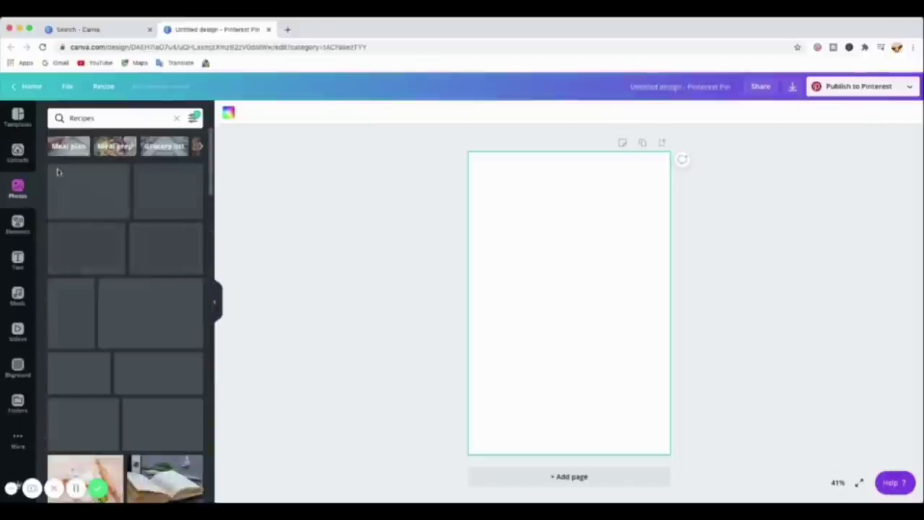
Narrow the photo search by adding "Dessert" in front of "Recipes".
left_click(69, 118)
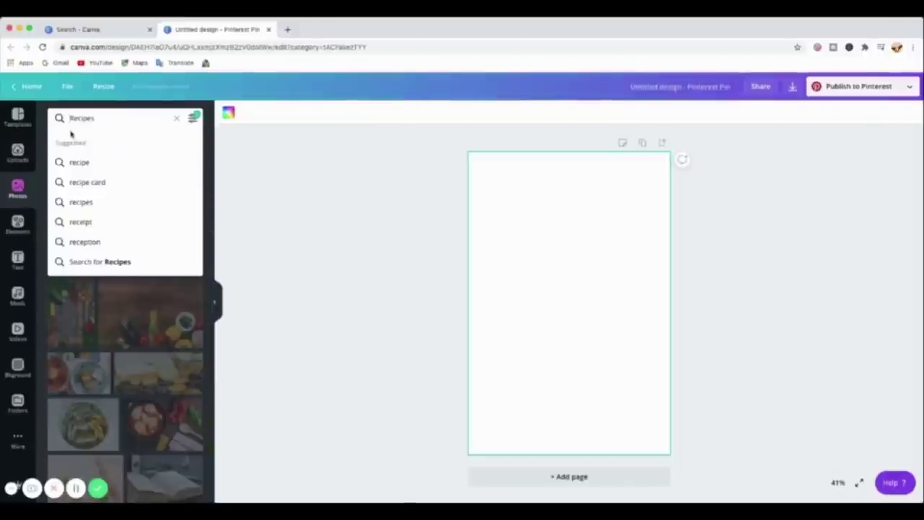
type("Disse")
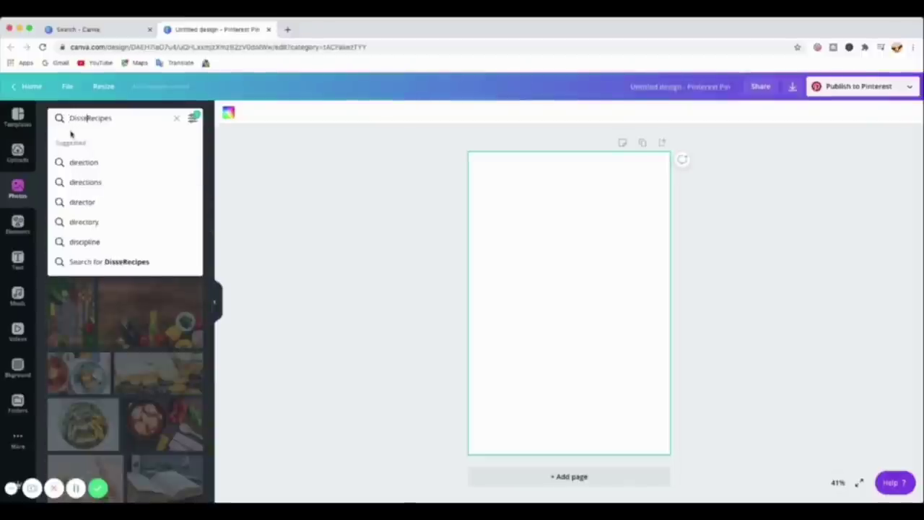
type("rt")
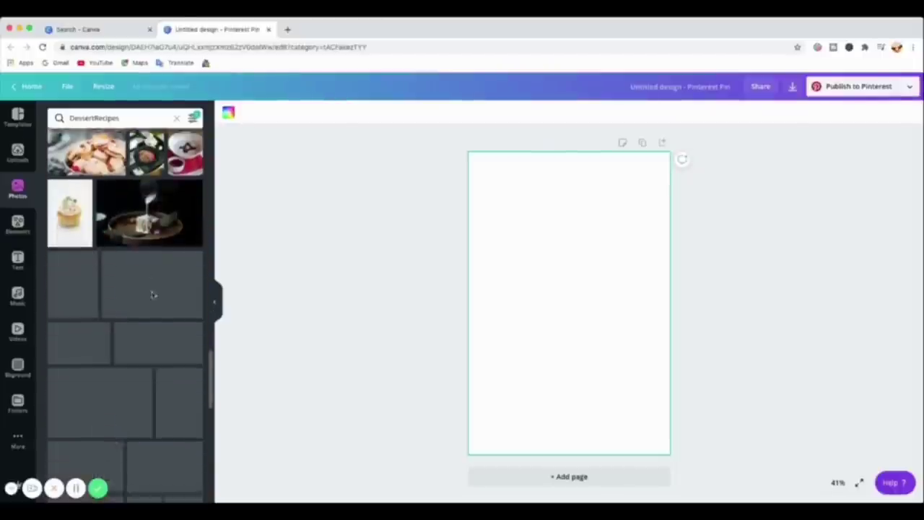
Pick the landscape photo of two berry-topped dessert glasses from the search results and add it to the page.
scroll(152, 295, "down", 1)
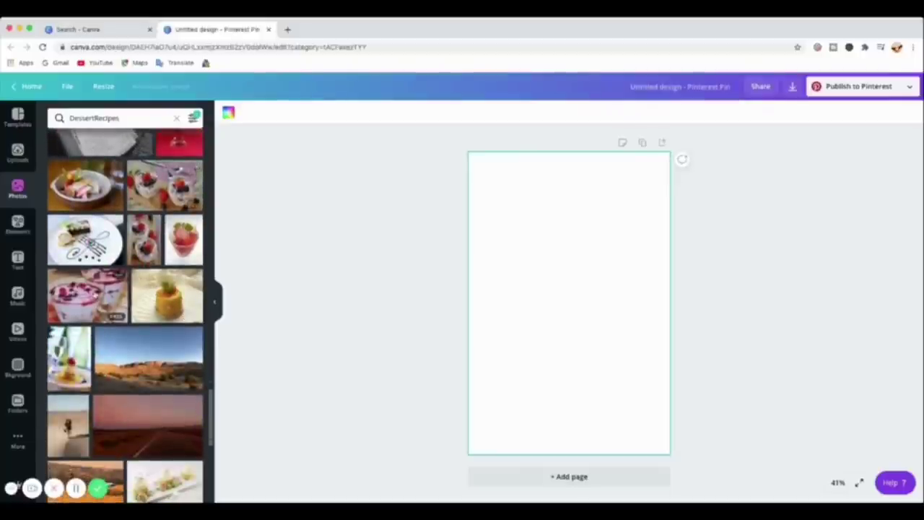
scroll(86, 300, "down", 2)
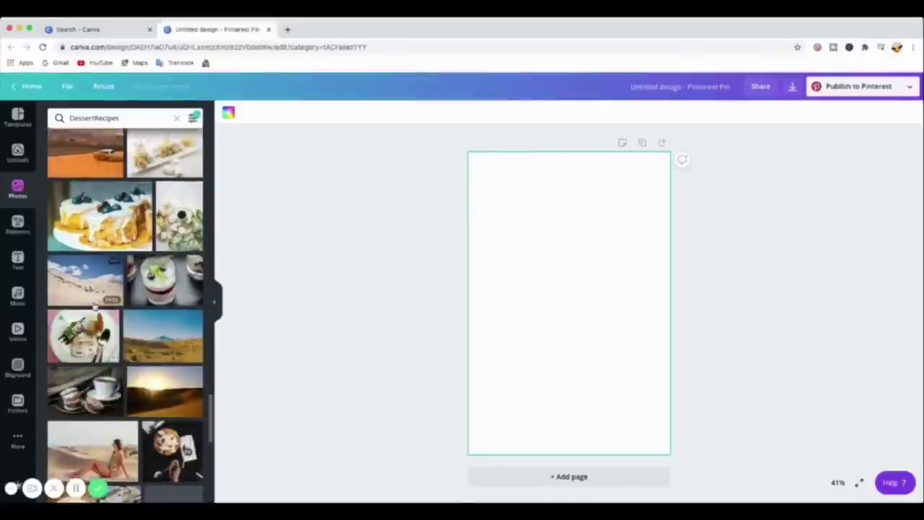
scroll(94, 303, "down", 10)
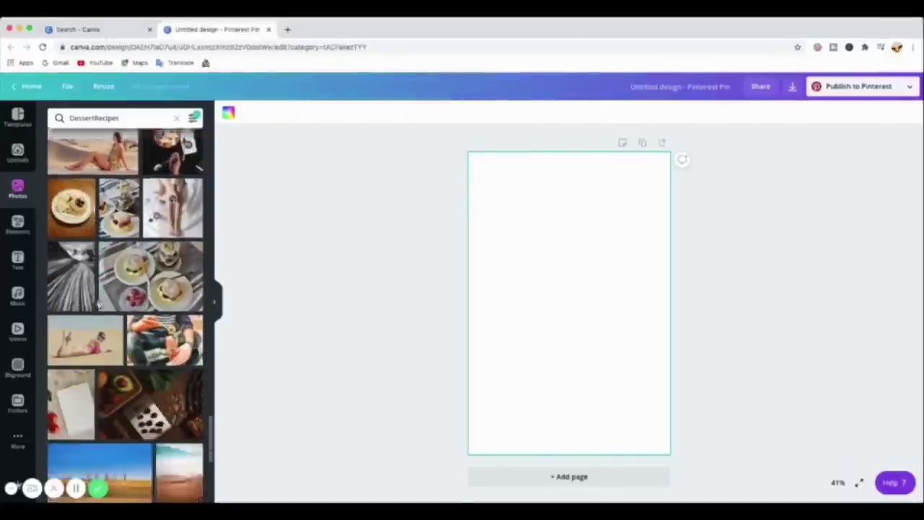
scroll(97, 306, "down", 10)
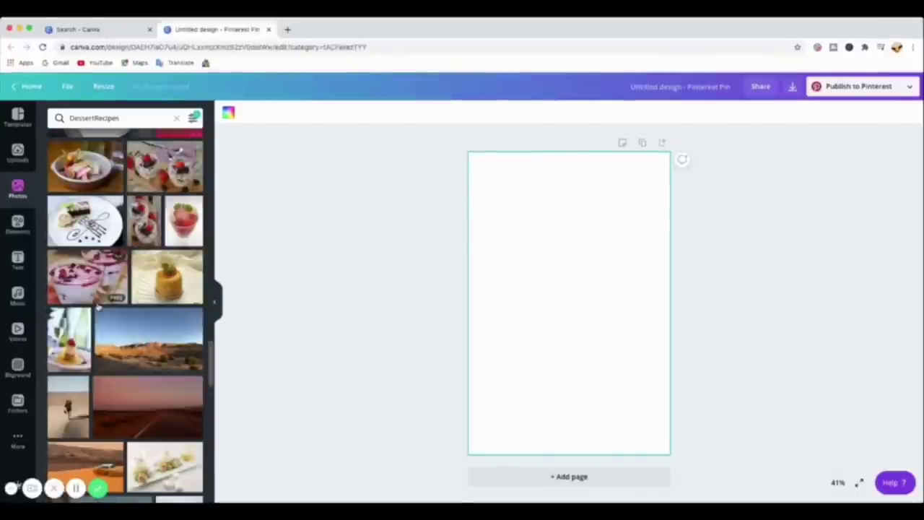
scroll(144, 227, "down", 1)
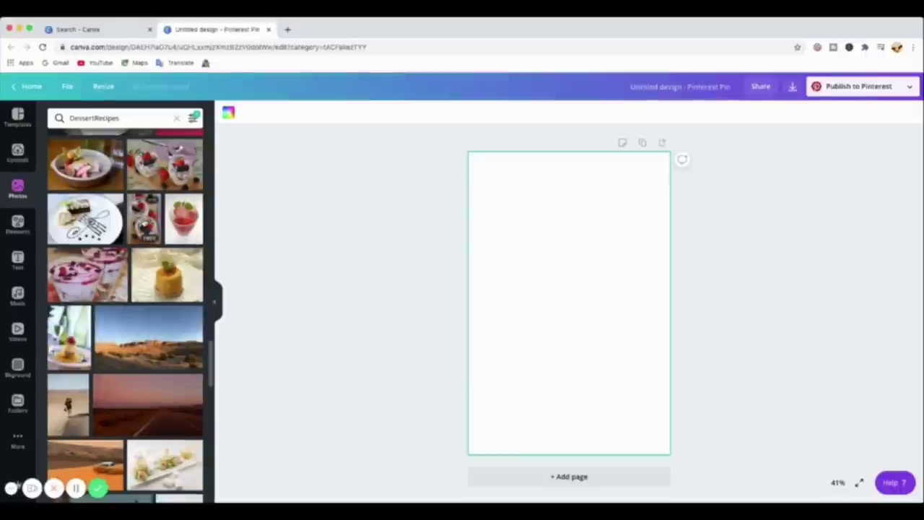
scroll(144, 228, "up", 3)
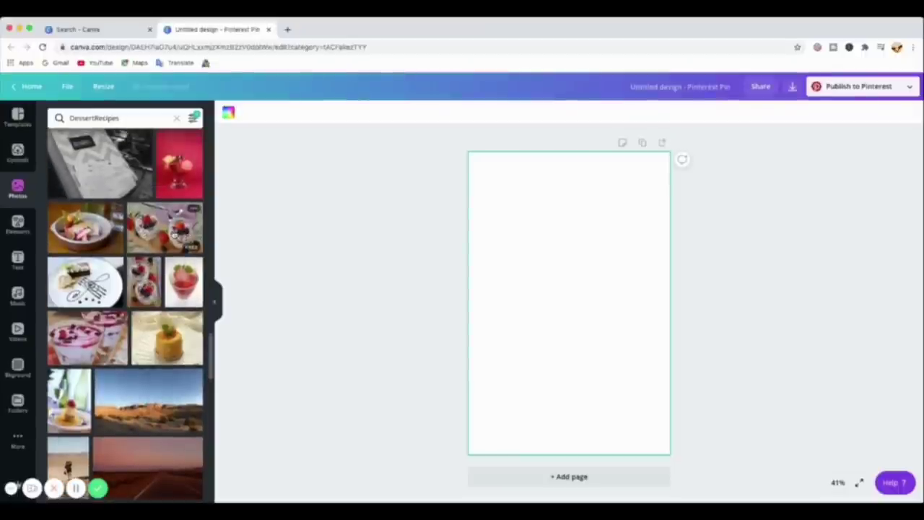
left_click(173, 235)
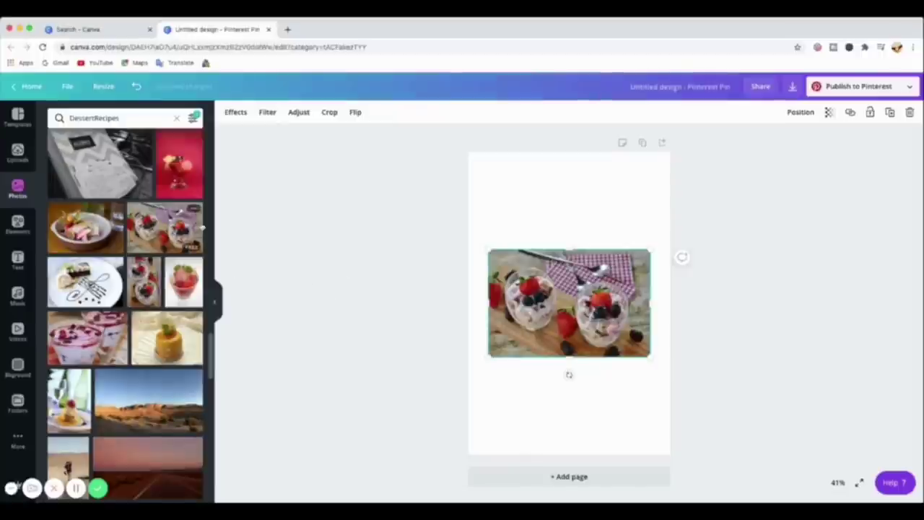
Move the dessert photo to the page's top-left corner and enlarge it to cover the whole page, with a height of 1500 px.
left_click_drag(558, 303, 541, 211)
left_click_drag(549, 280, 548, 277)
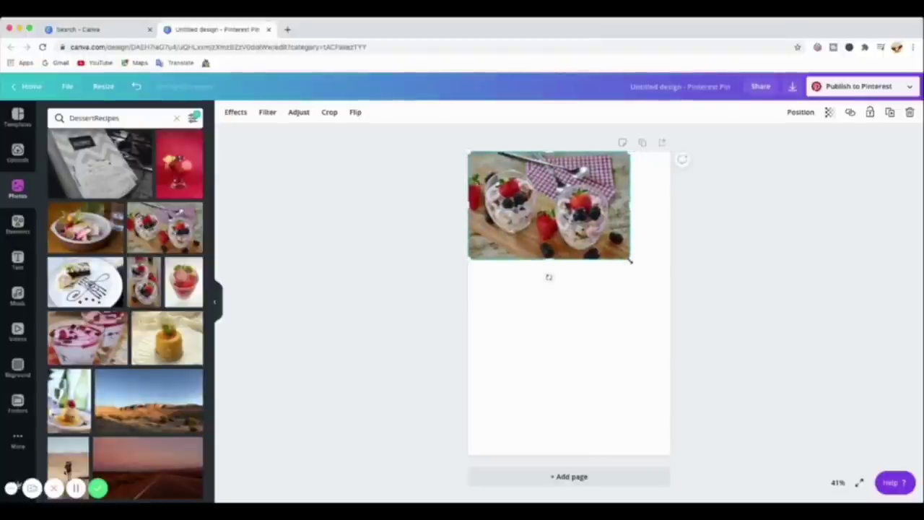
mouse_move(630, 261)
left_mouse_down()
mouse_move(642, 301)
mouse_move(628, 274)
left_mouse_up()
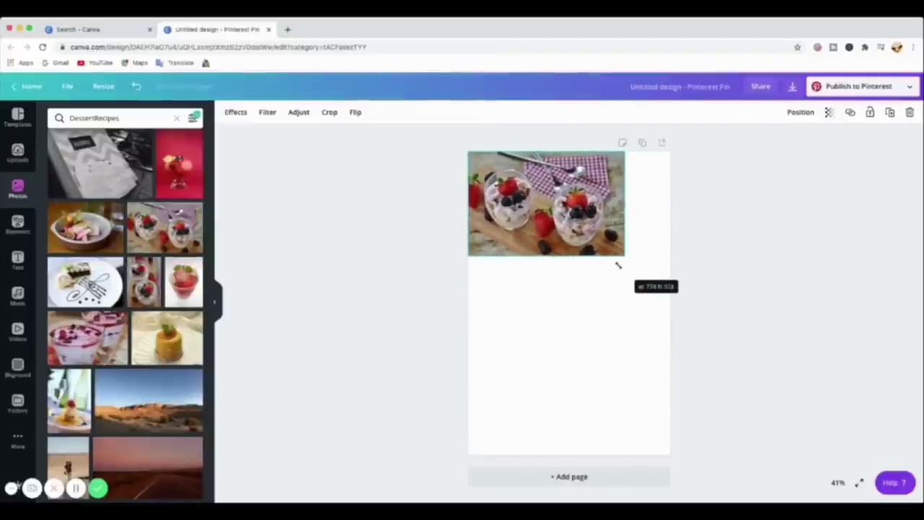
left_click_drag(622, 313, 663, 375)
left_click_drag(584, 305, 583, 455)
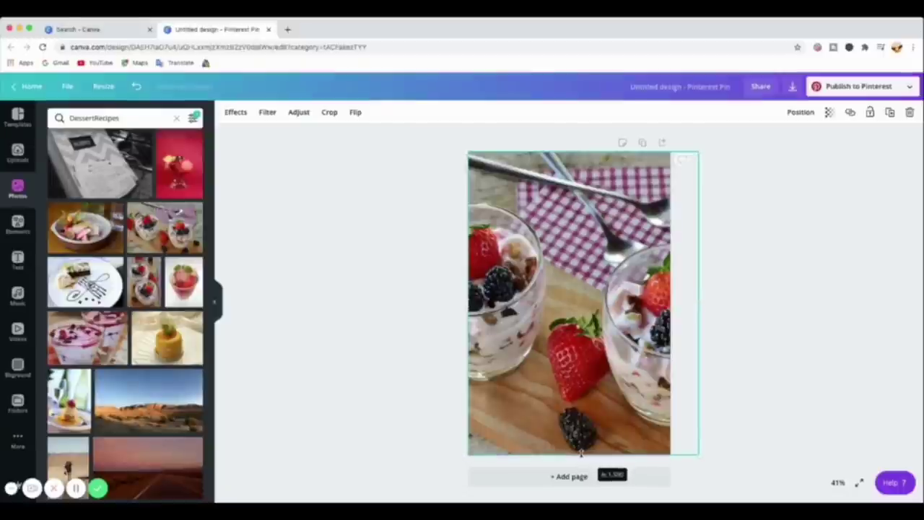
Shift the dessert photo within its frame so more of the berry glass near the page's right edge shows.
double_click(585, 340)
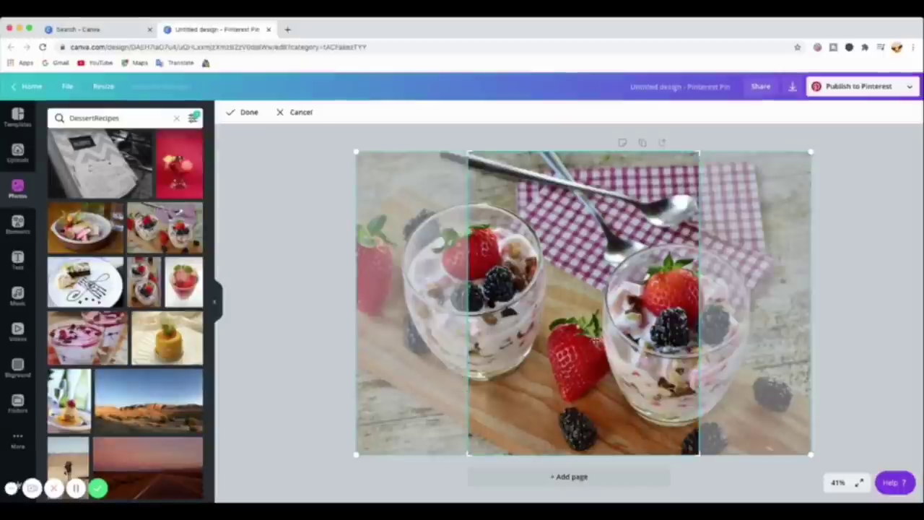
left_click_drag(598, 339, 567, 340)
left_click(800, 328)
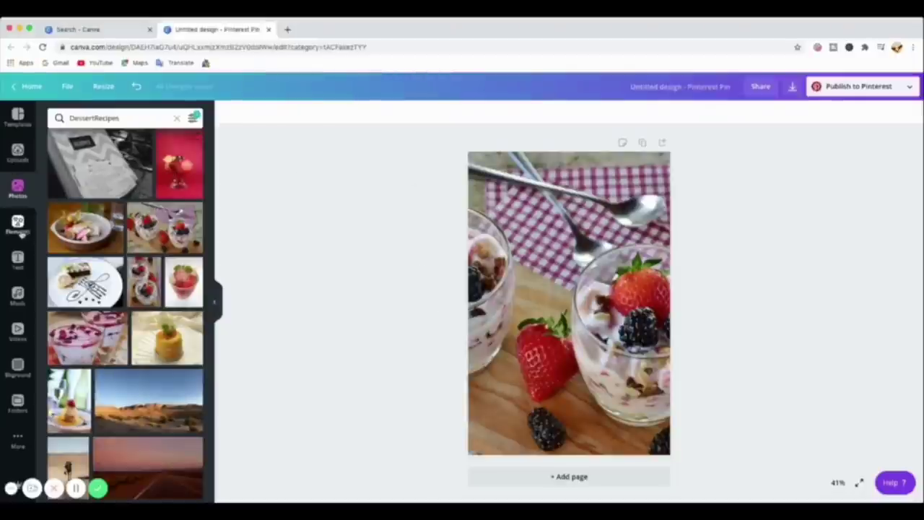
Show the full collection of shapes in the elements library and look through the available squares and outlines.
left_click(18, 226)
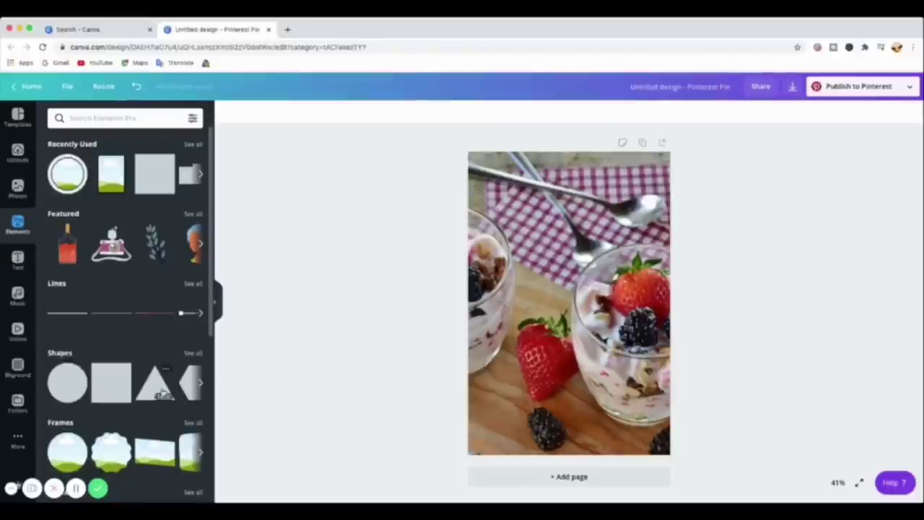
left_click(198, 384)
left_click(193, 355)
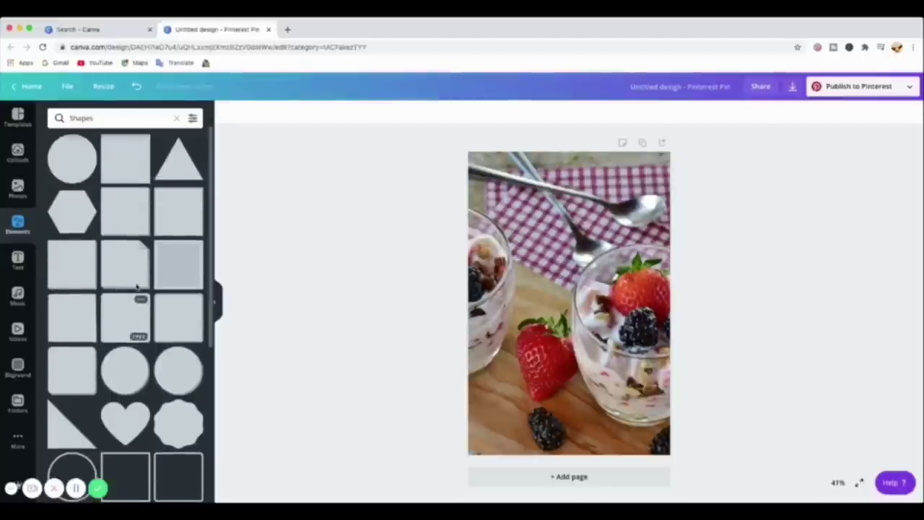
scroll(141, 285, "down", 10)
scroll(140, 285, "up", 8)
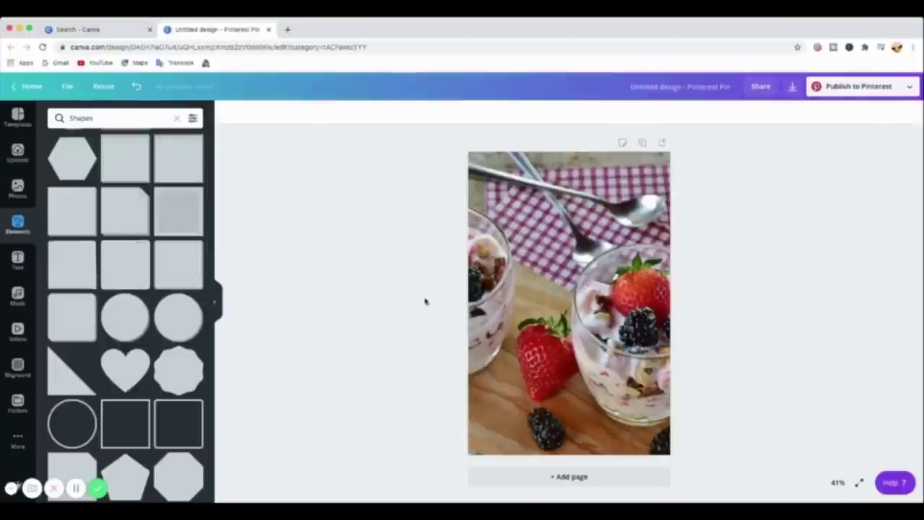
scroll(165, 217, "up", 1)
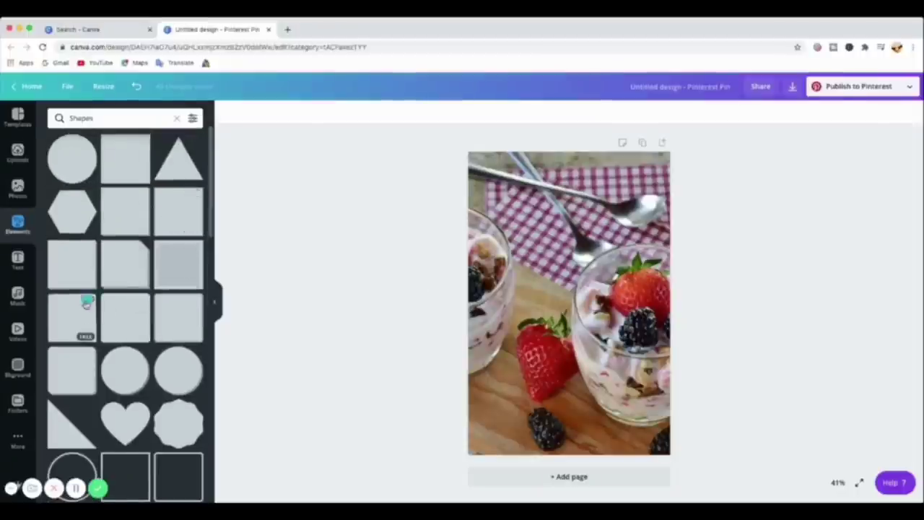
left_click(125, 162)
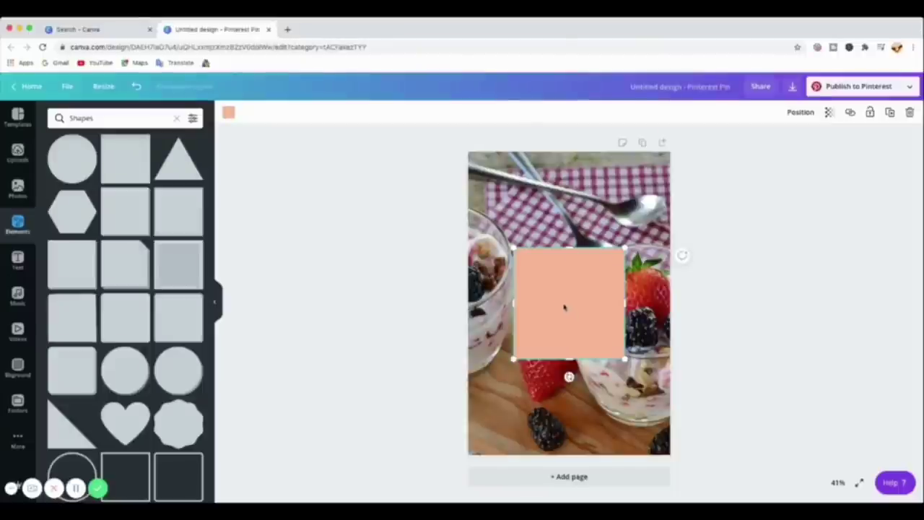
mouse_move(514, 249)
left_mouse_down()
mouse_move(503, 231)
mouse_move(509, 244)
left_mouse_up()
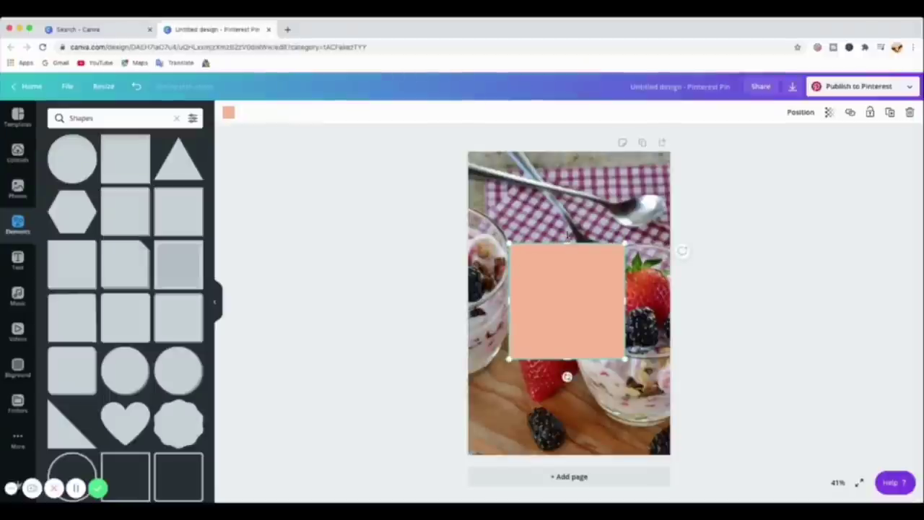
mouse_move(565, 243)
left_mouse_down()
mouse_move(563, 221)
mouse_move(562, 244)
left_mouse_up()
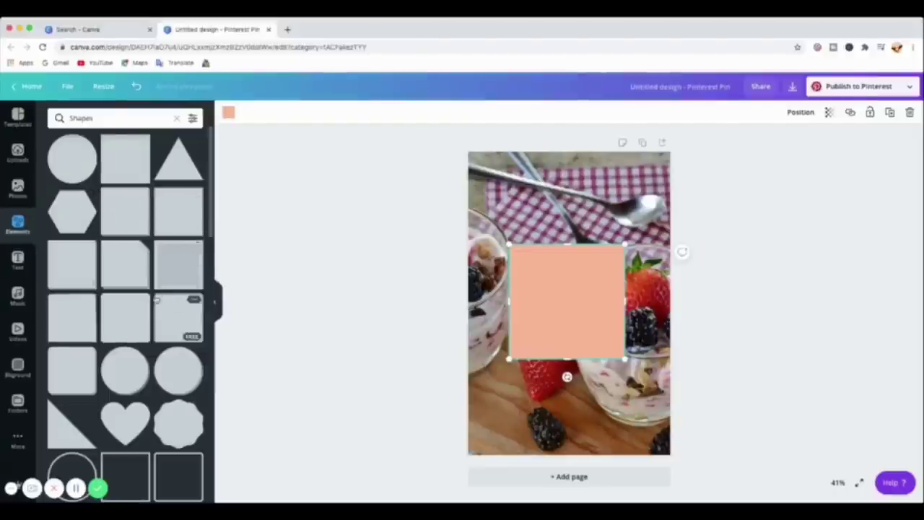
key("Delete")
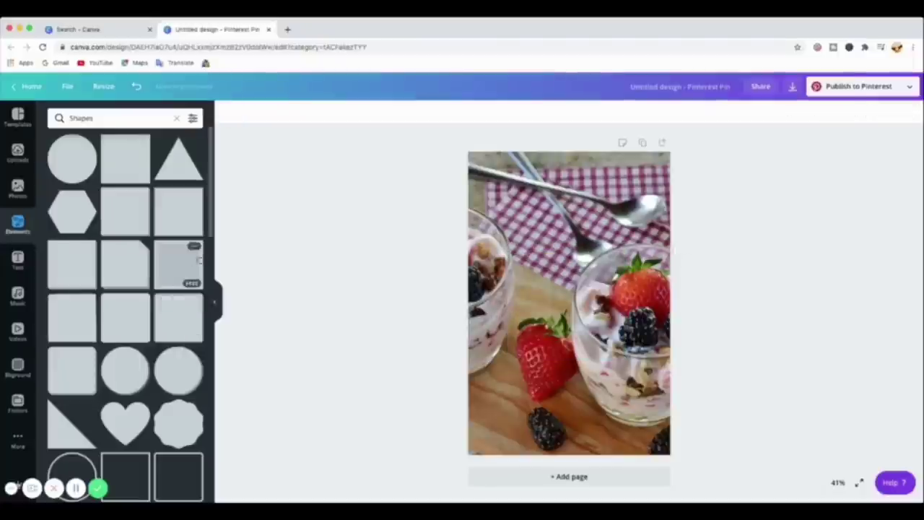
Add the square shape with a separately coloured border to the page.
scroll(120, 320, "down", 2)
scroll(122, 313, "up", 2)
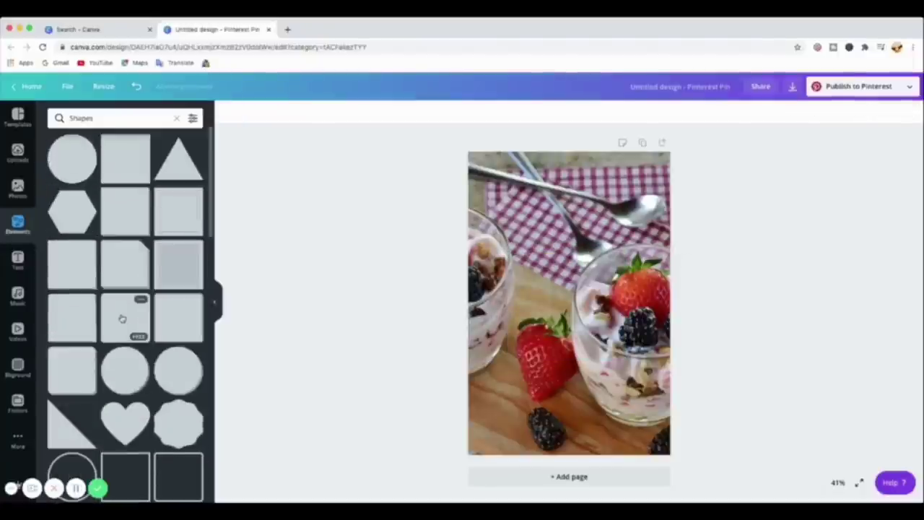
left_click(169, 216)
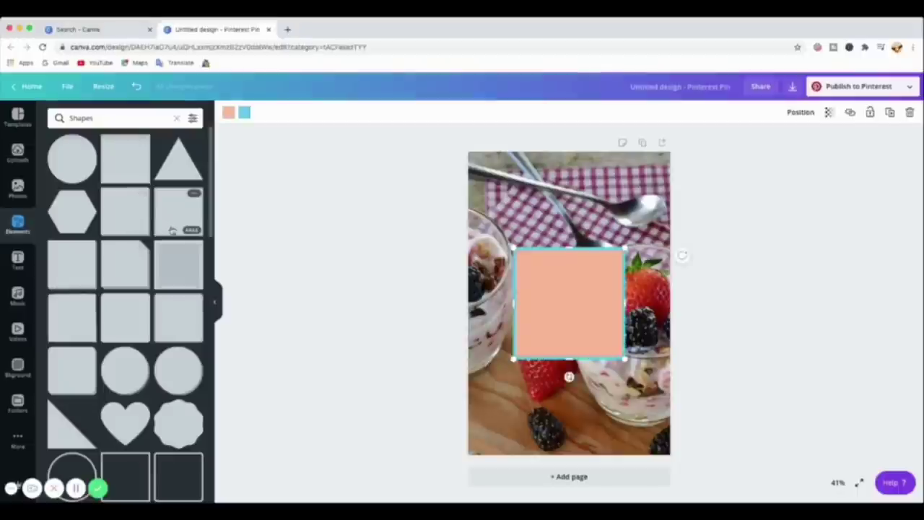
left_click(704, 297)
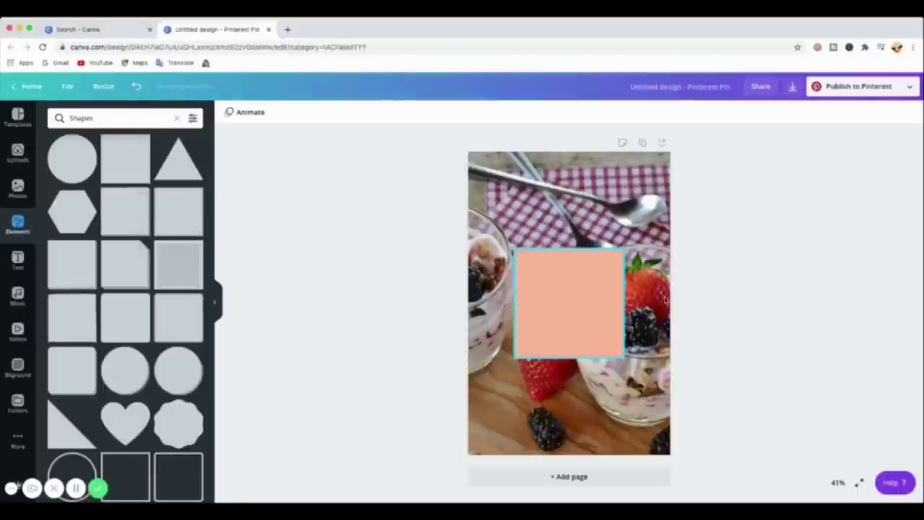
Enlarge the bordered square to about 600 px per side and move it up into the page's upper half.
left_click(555, 302)
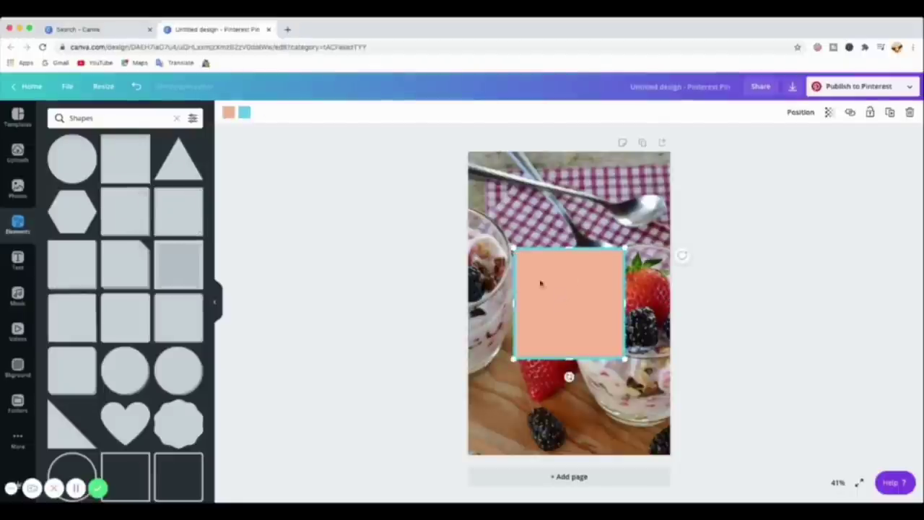
left_click_drag(514, 249, 505, 242)
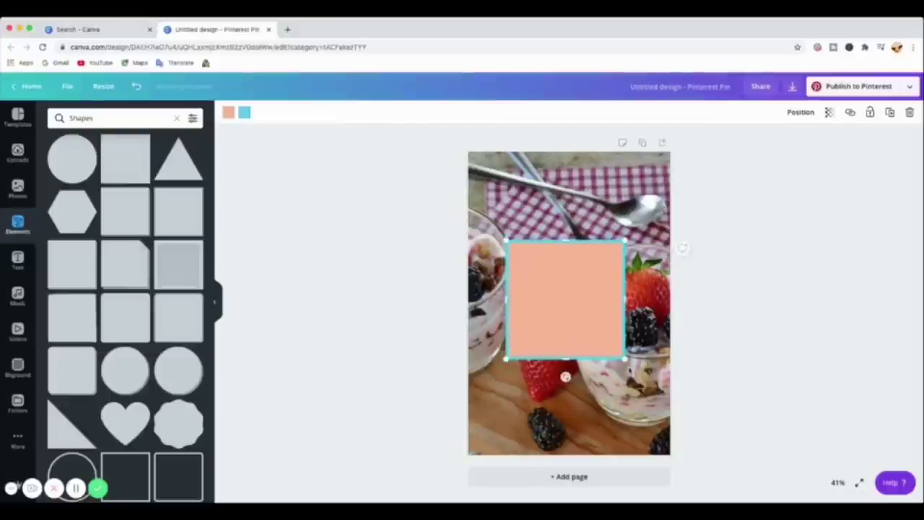
left_click_drag(626, 358, 628, 361)
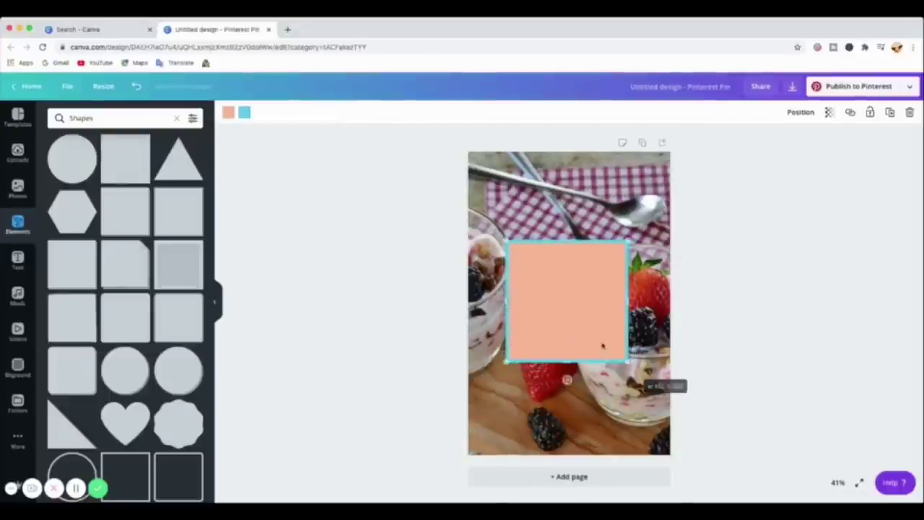
left_click_drag(559, 297, 549, 262)
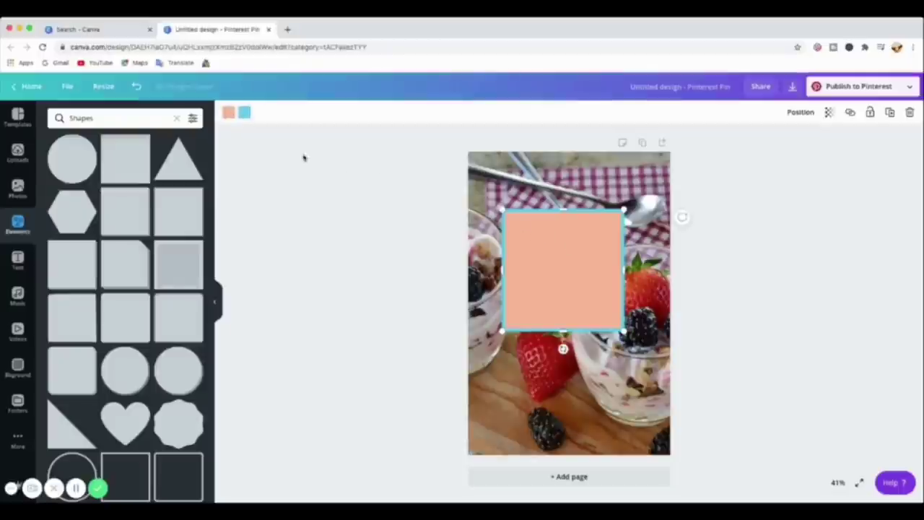
Recolour the square with a white fill and a light turquoise border, and centre it horizontally on the page.
left_click(229, 113)
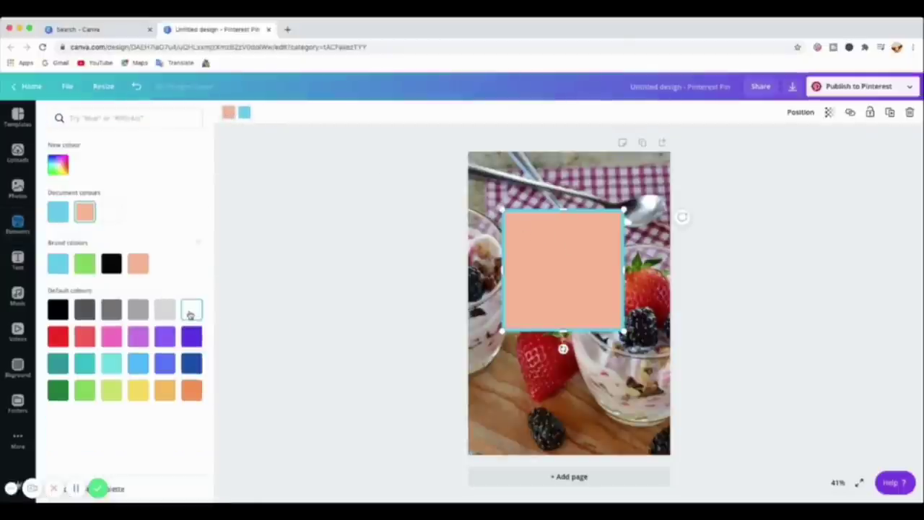
left_click(191, 311)
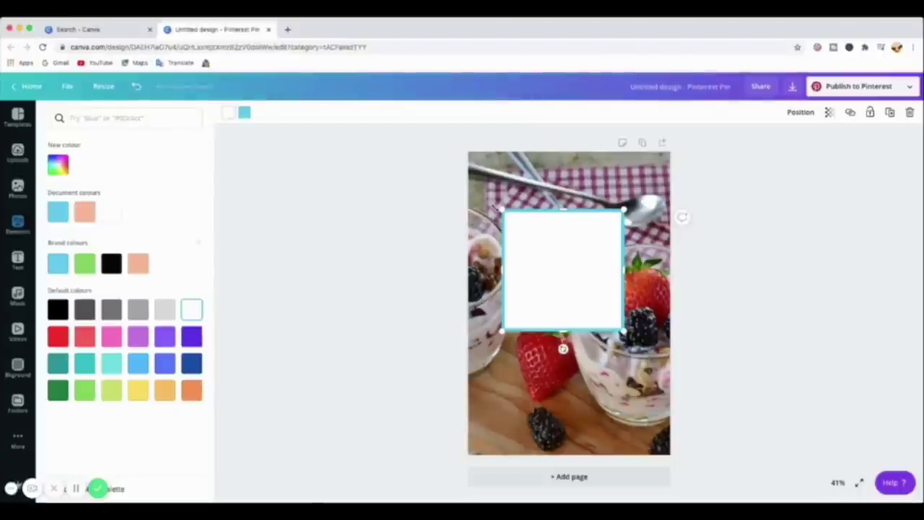
left_click(244, 113)
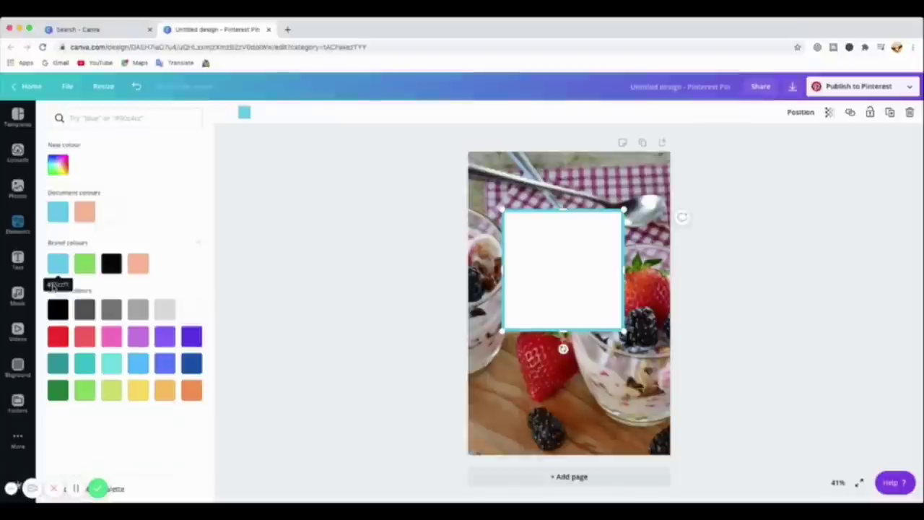
left_click(113, 366)
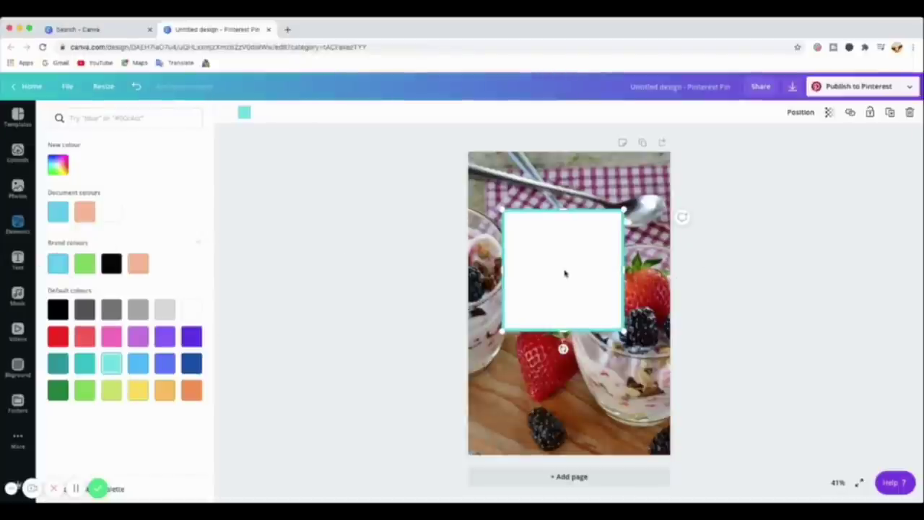
left_click_drag(568, 271, 563, 270)
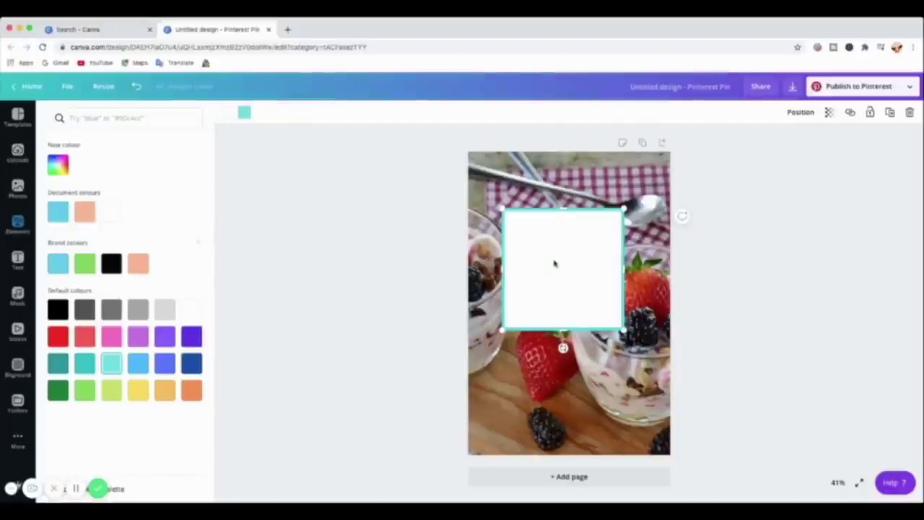
mouse_move(554, 264)
left_mouse_down()
mouse_move(571, 265)
mouse_move(562, 267)
left_mouse_up()
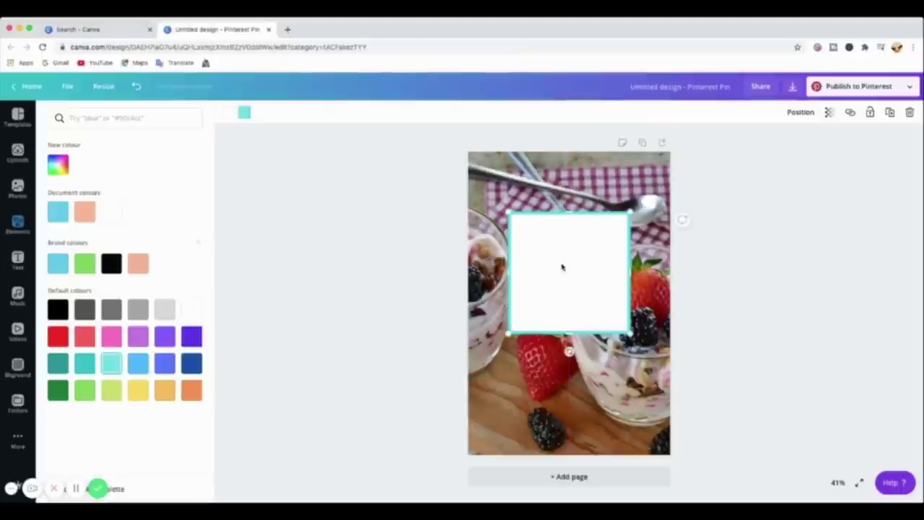
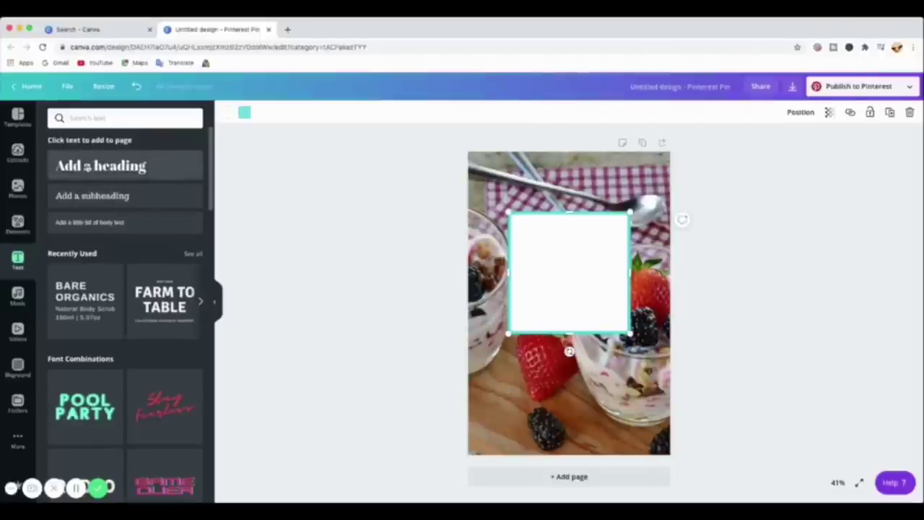
Add a heading text box and replace its placeholder with "10 AMAZING".
left_click(87, 166)
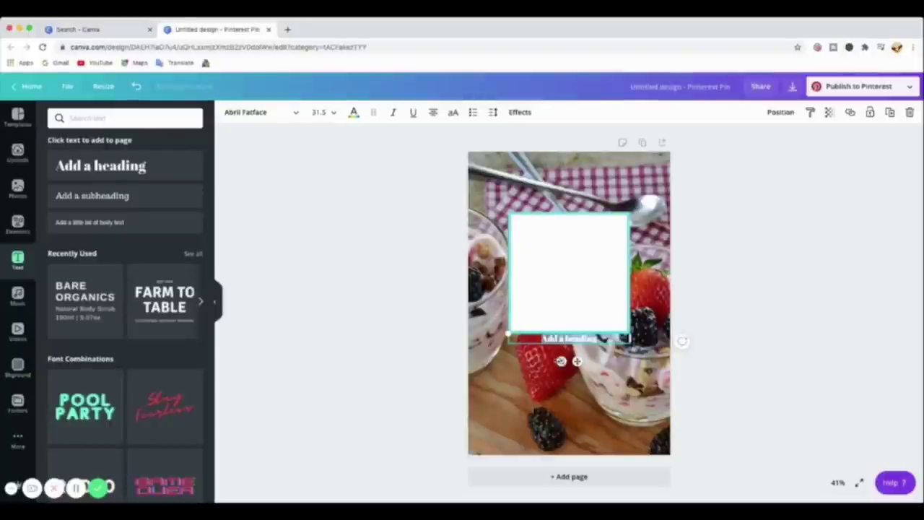
key("BackSpace")
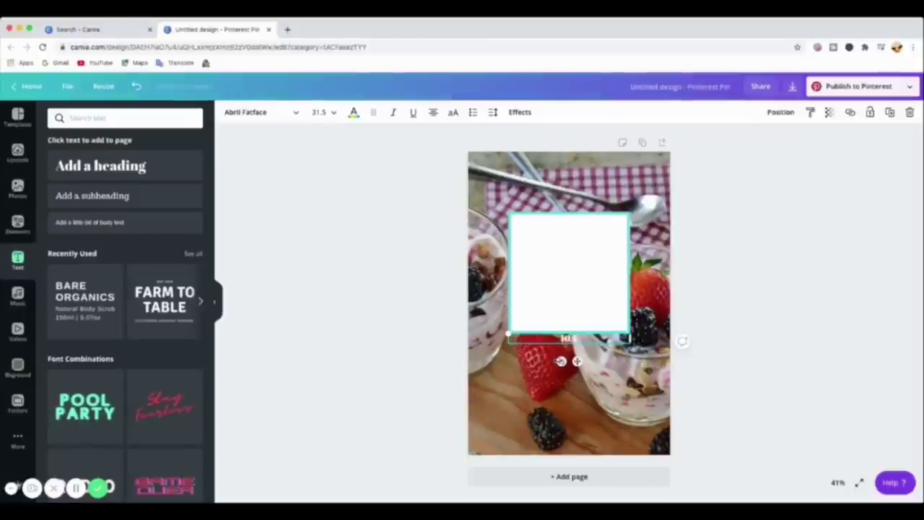
type("Hi amazing")
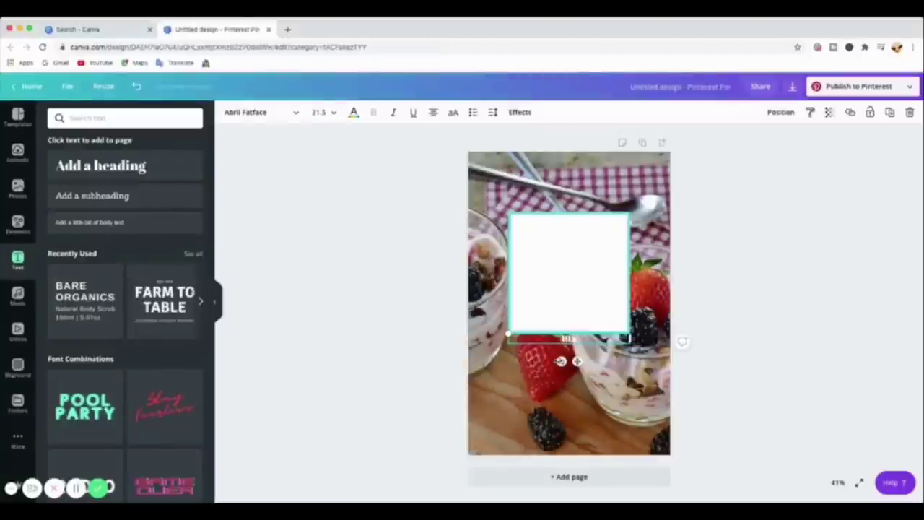
key("BackSpace")
key("BackSpace")
key("BackSpace")
key("BackSpace")
key("BackSpace")
key("BackSpace")
type("mazing")
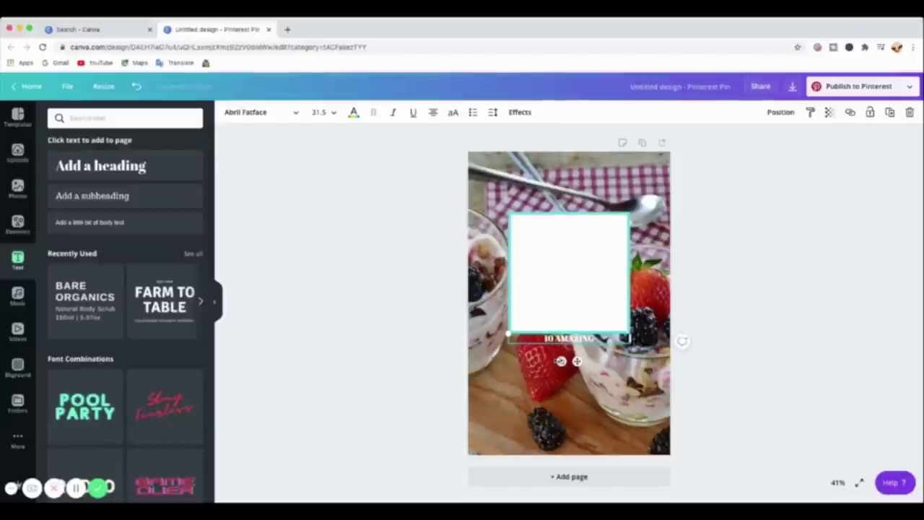
Set the "10 AMAZING" heading's font size to 48 and move it onto the upper part of the white square.
left_click(333, 114)
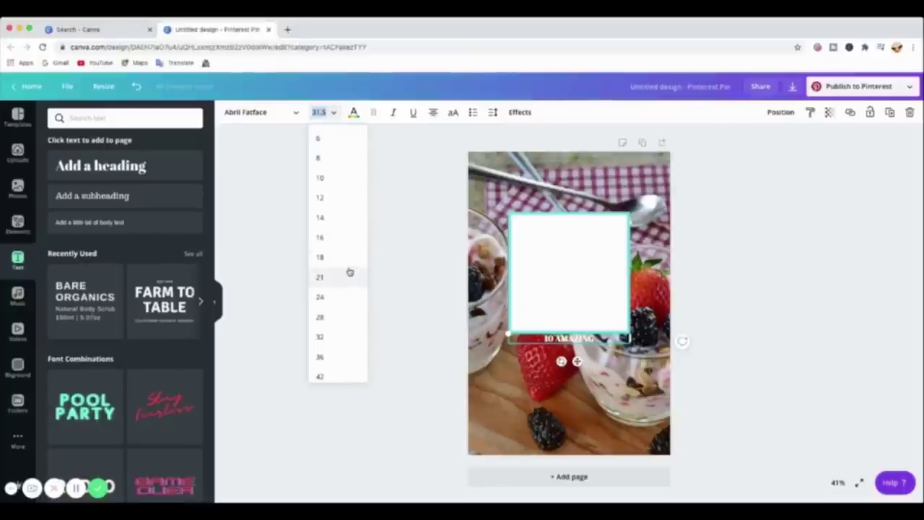
left_click(326, 319)
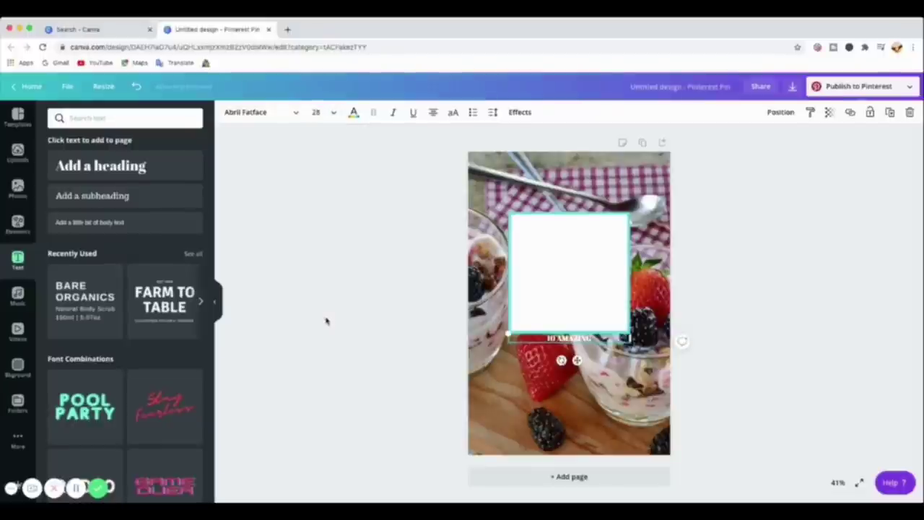
left_click(332, 112)
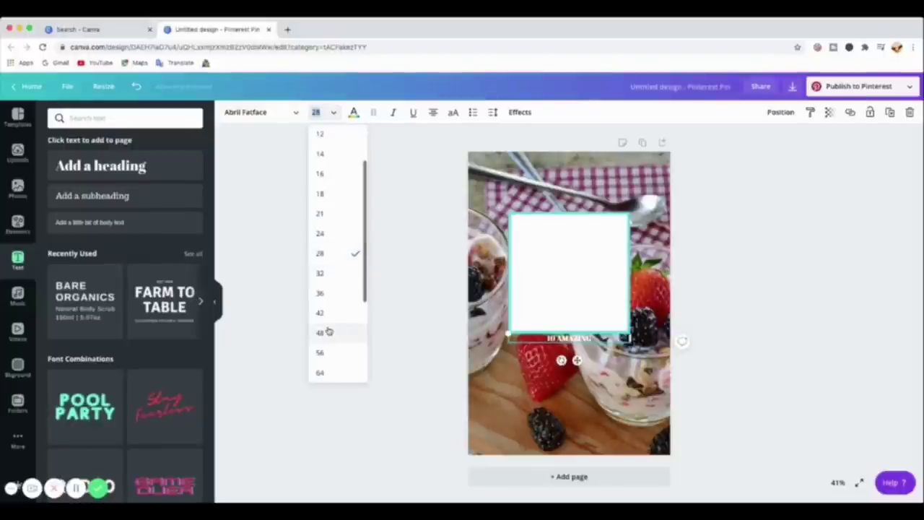
left_click(323, 374)
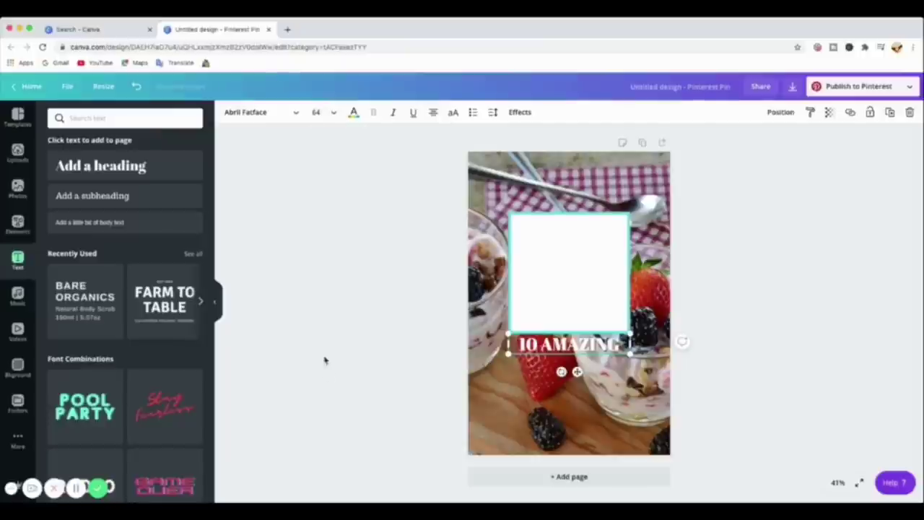
left_click(332, 114)
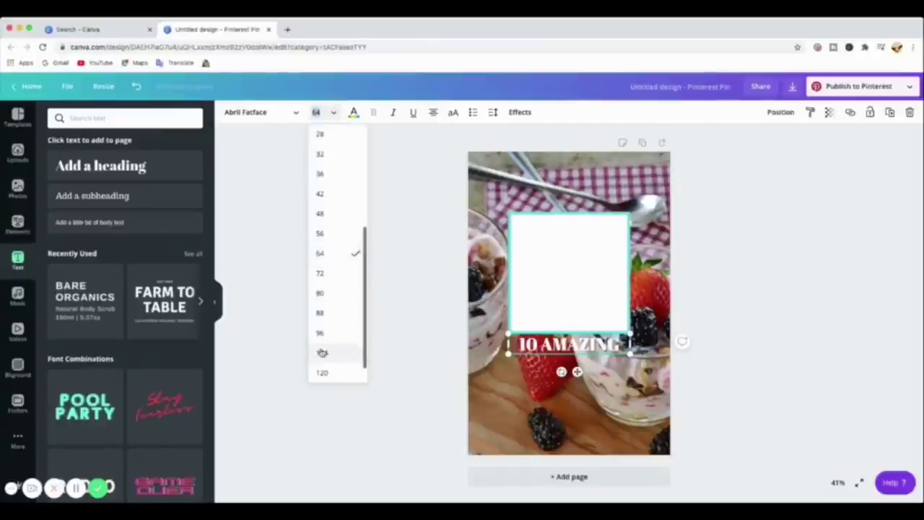
left_click(322, 215)
left_click(322, 214)
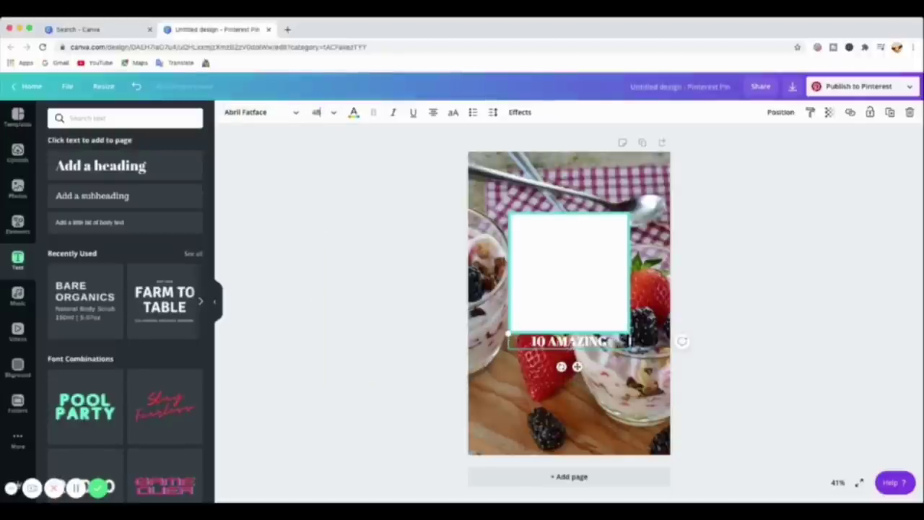
left_click_drag(577, 367, 569, 234)
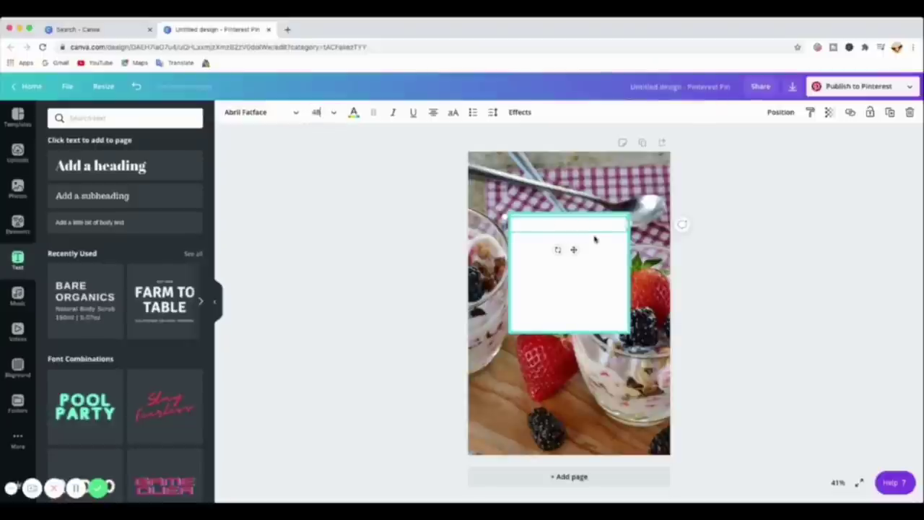
Recolour the "10 AMAZING" heading black and try the Trocchi font on it, going back to Abril Fatface.
left_click(354, 113)
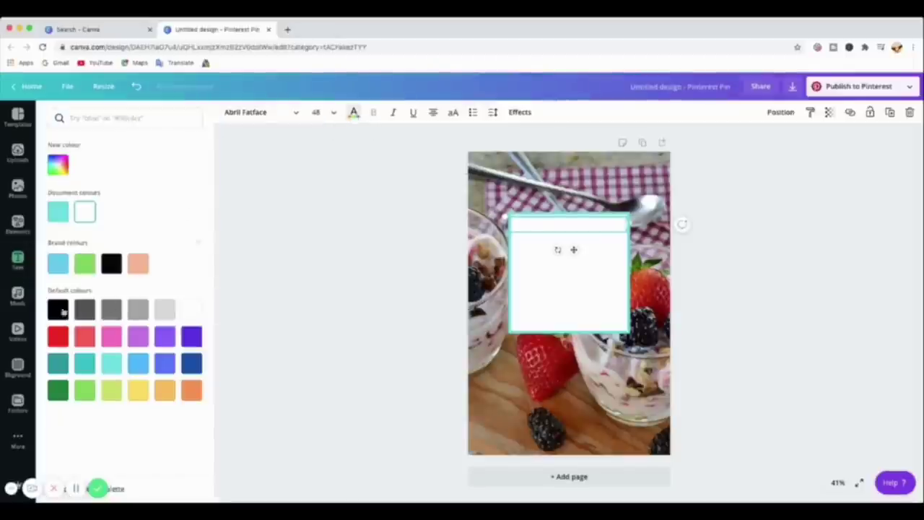
left_click(58, 309)
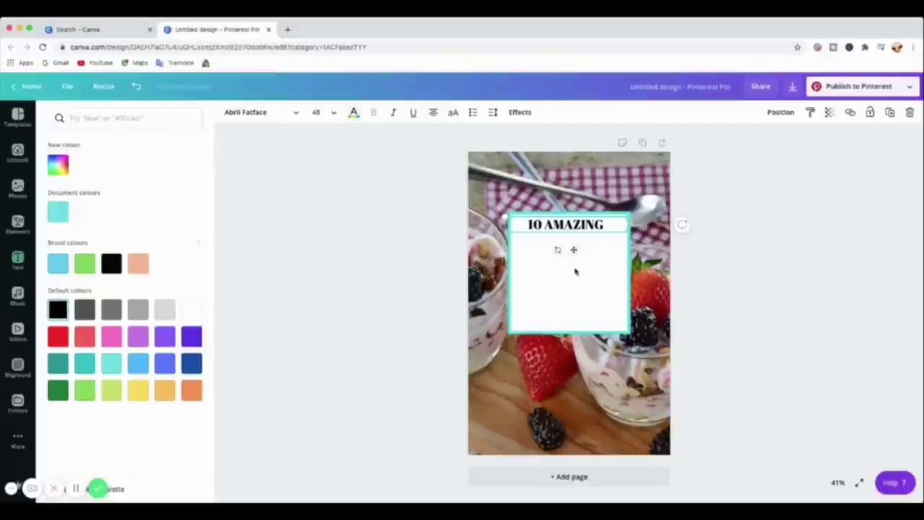
left_click(294, 114)
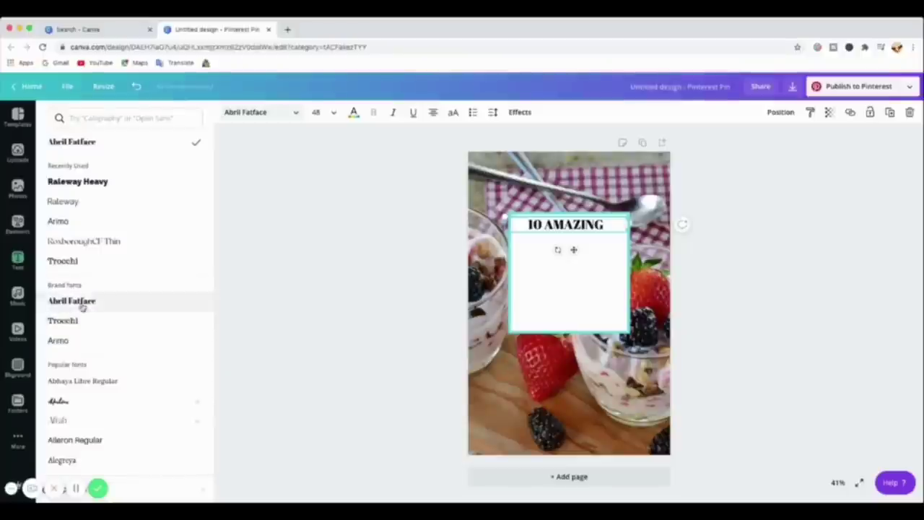
left_click(65, 260)
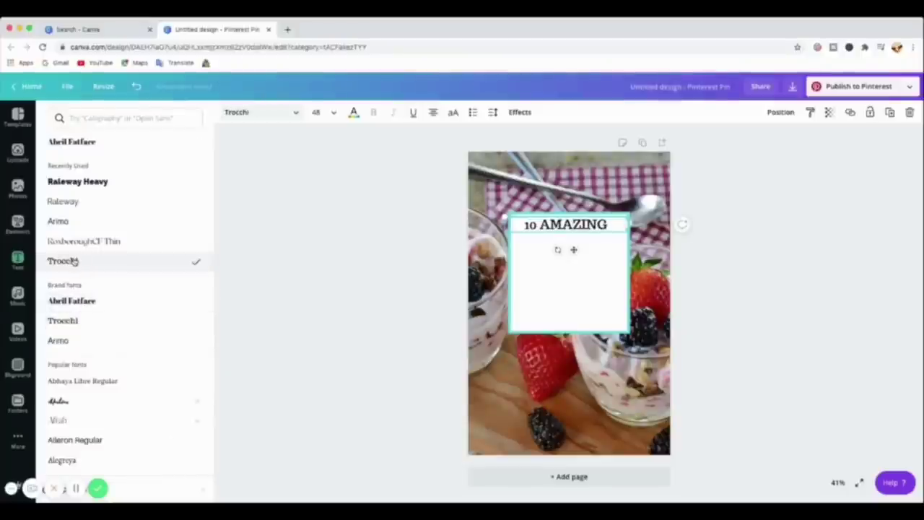
left_click(73, 302)
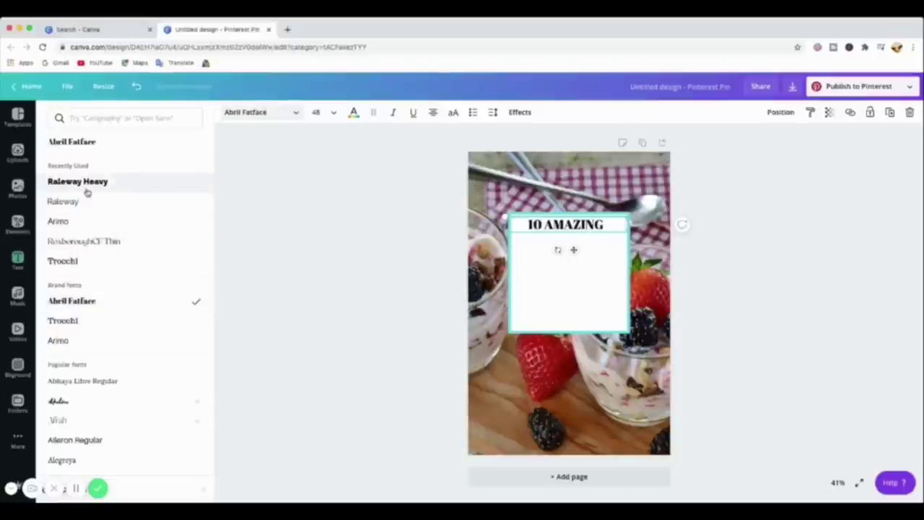
Search the fonts for "ROBO" and apply Roboto to the "10 AMAZING" heading.
left_click(101, 118)
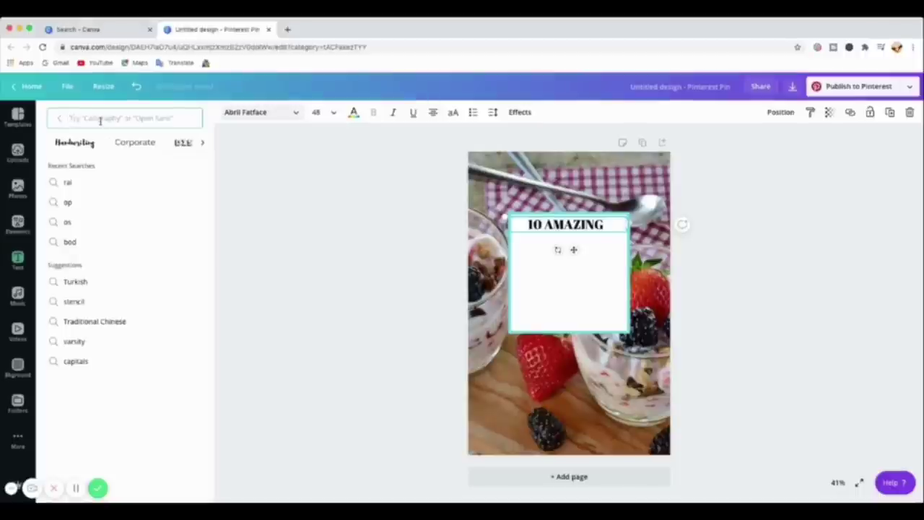
type("ro")
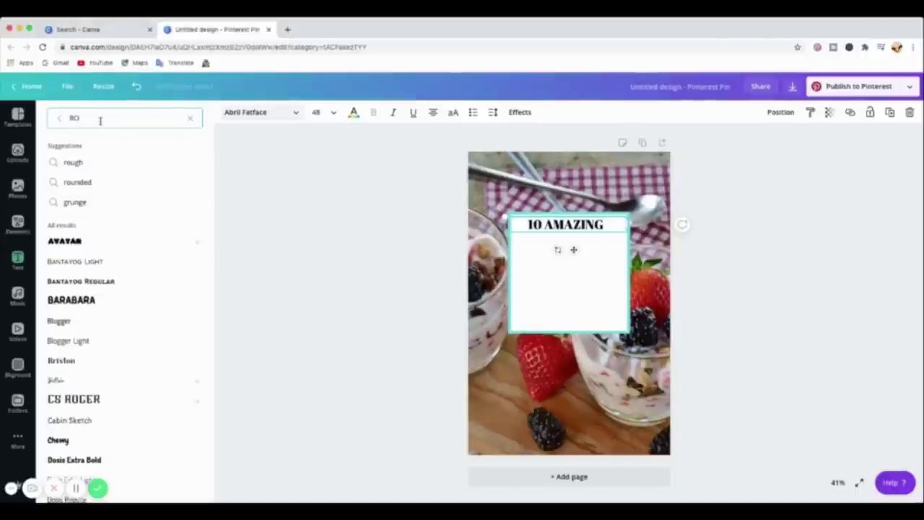
type("bo")
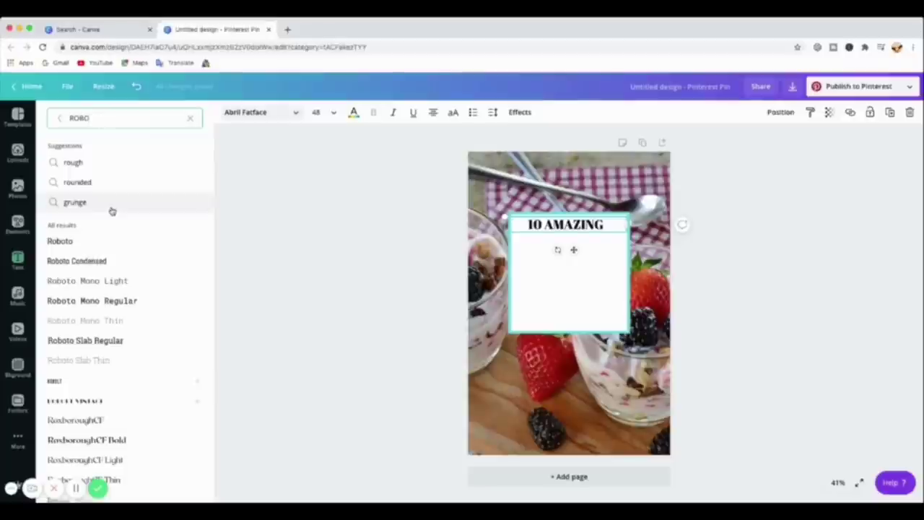
left_click(73, 242)
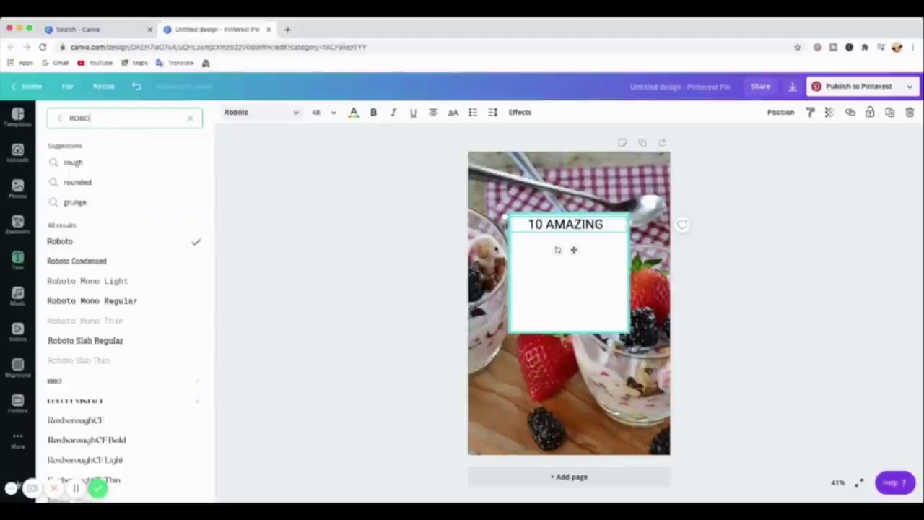
left_click(566, 267)
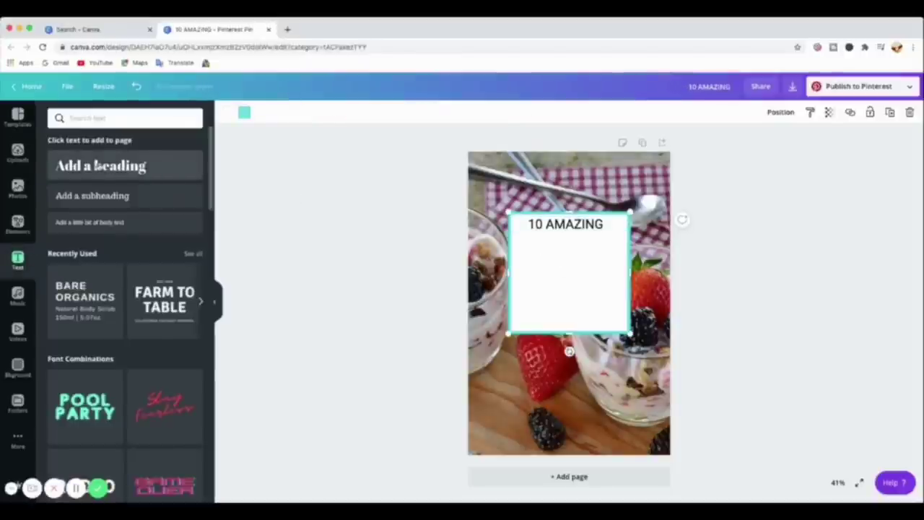
Add a second heading text box and replace its placeholder with "DESSERT RECIPES FOR THE PS".
left_click(98, 166)
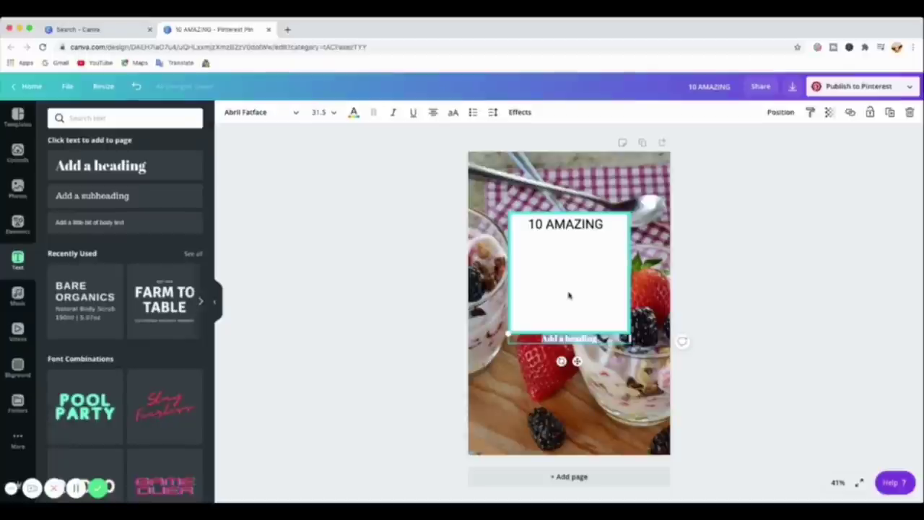
key("BackSpace")
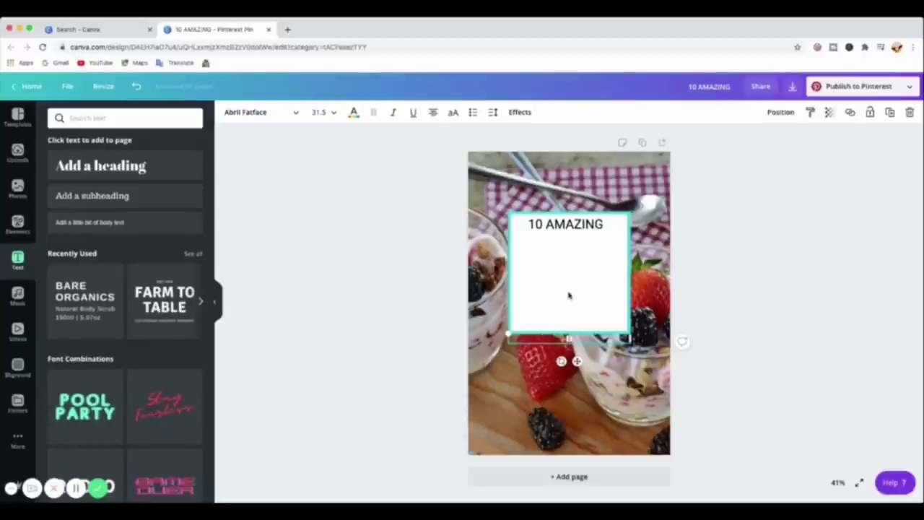
type("DESSERT")
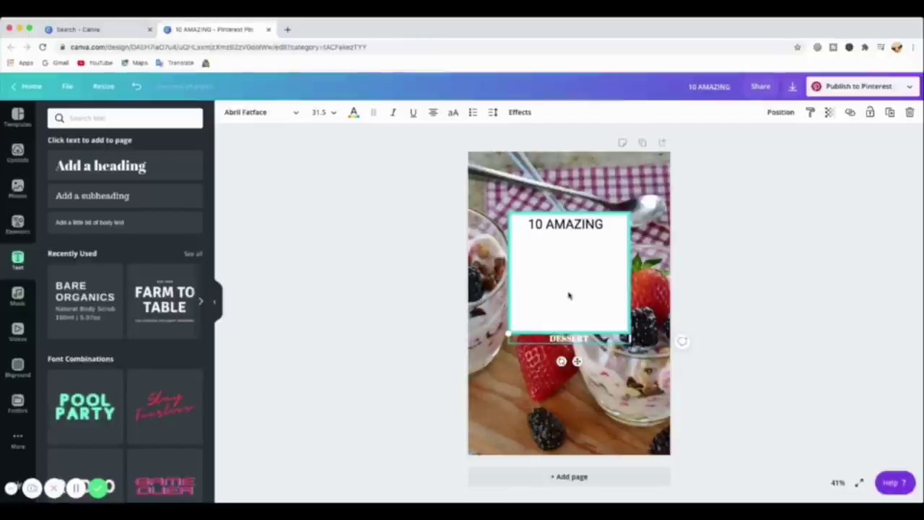
type(" RECIPES FOR")
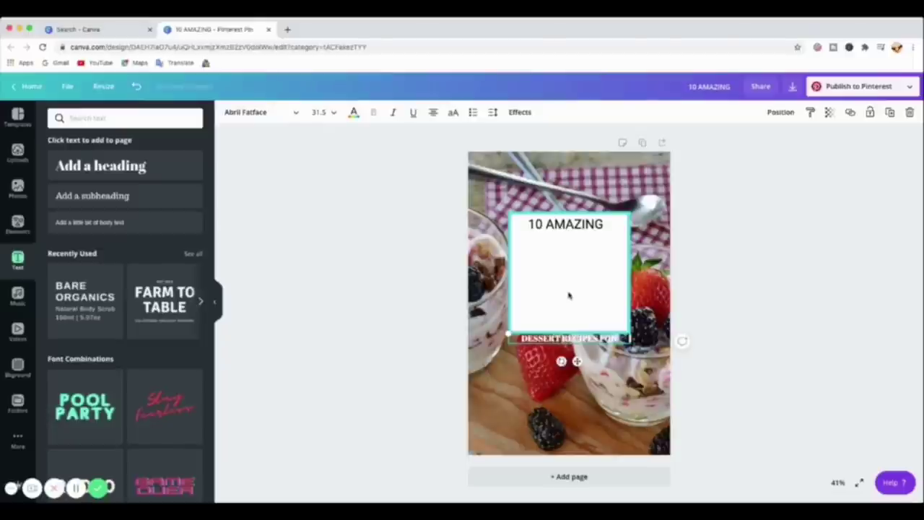
type(" THE PS")
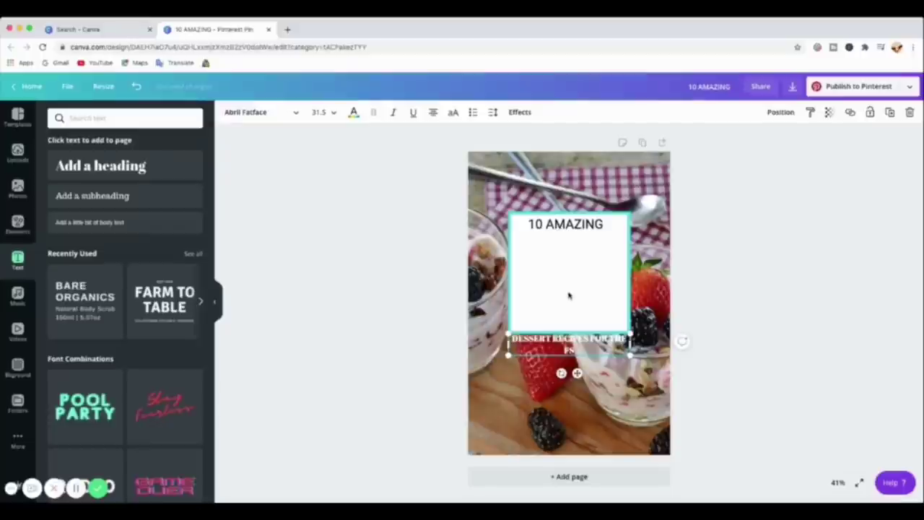
Cut the second heading's text back to "DESSERT RECIPES" and insert "FAMILY" in front of it.
key("BackSpace")
key("BackSpace")
key("BackSpace")
key("BackSpace")
key("BackSpace")
key("BackSpace")
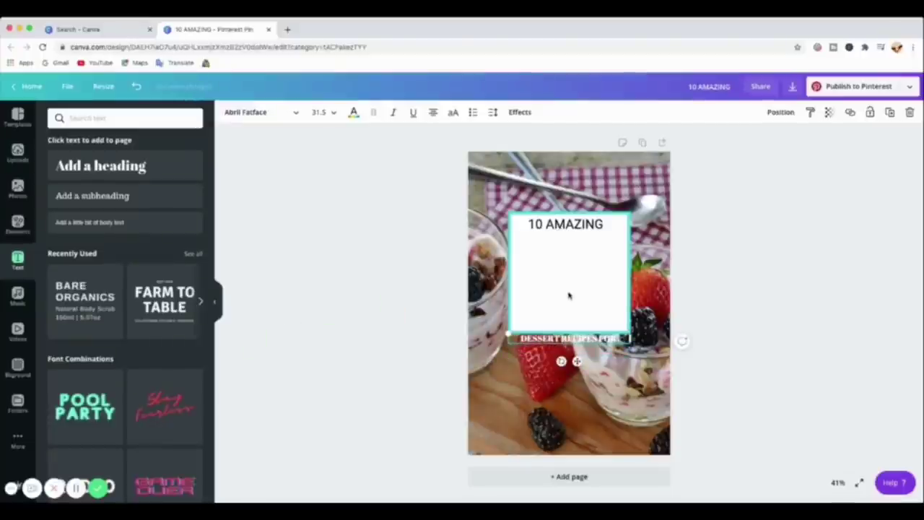
key("BackSpace")
key("BackSpace")
key("BackSpace")
key("BackSpace")
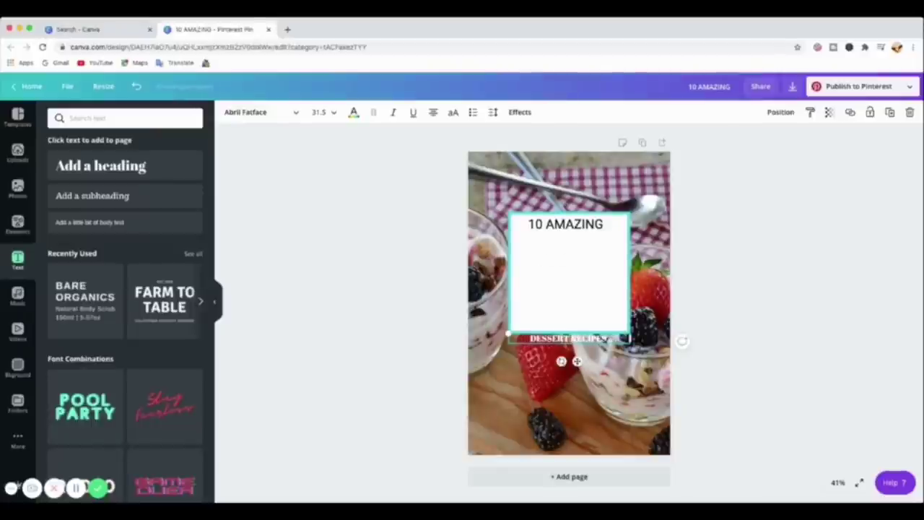
key("Home")
type("FAMILY")
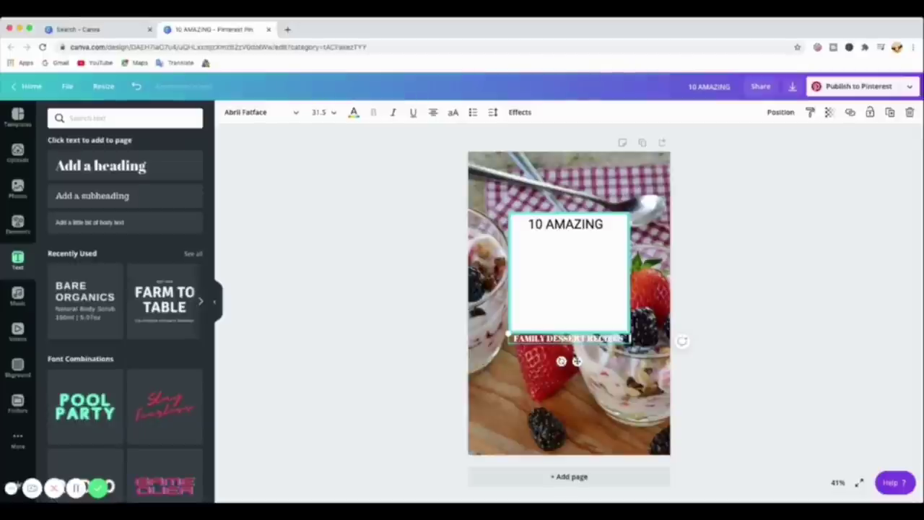
Move the "FAMILY DESSERT RECIPES" heading onto the white square below "10 AMAZING" and recolour it black.
left_click_drag(587, 347, 585, 264)
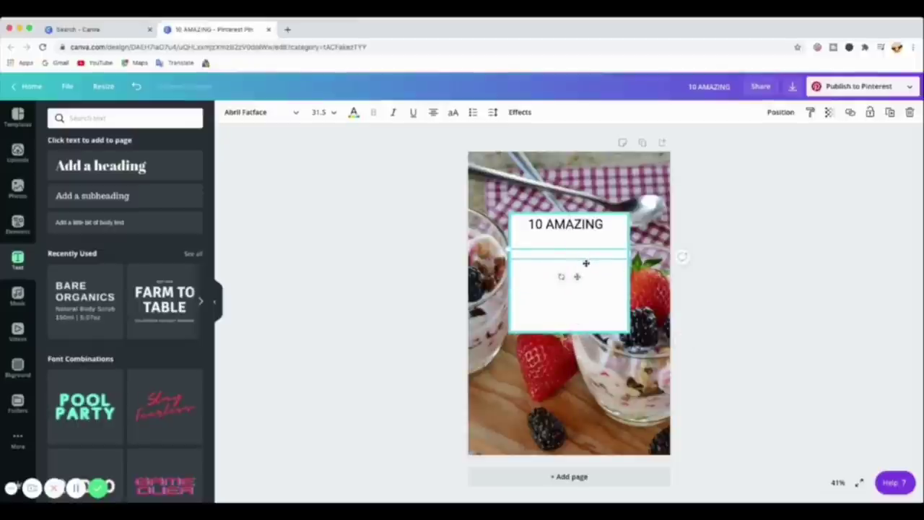
left_click(353, 113)
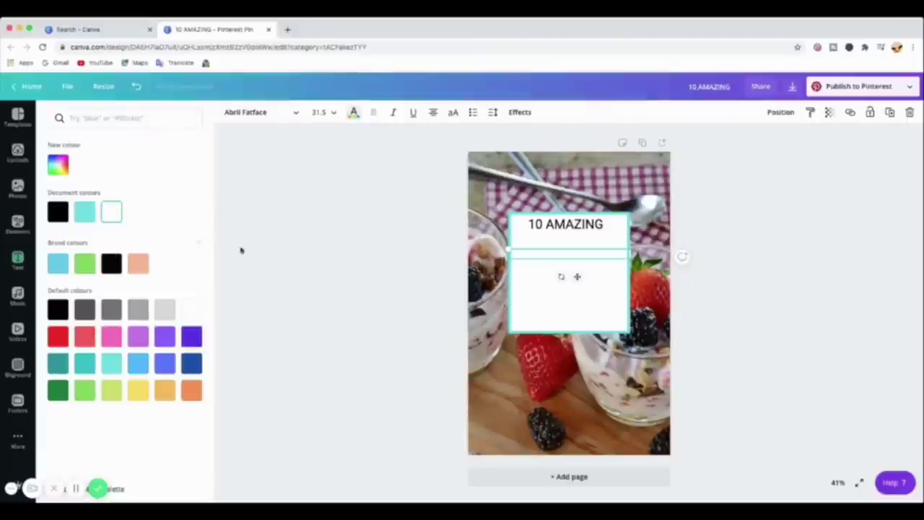
left_click(57, 215)
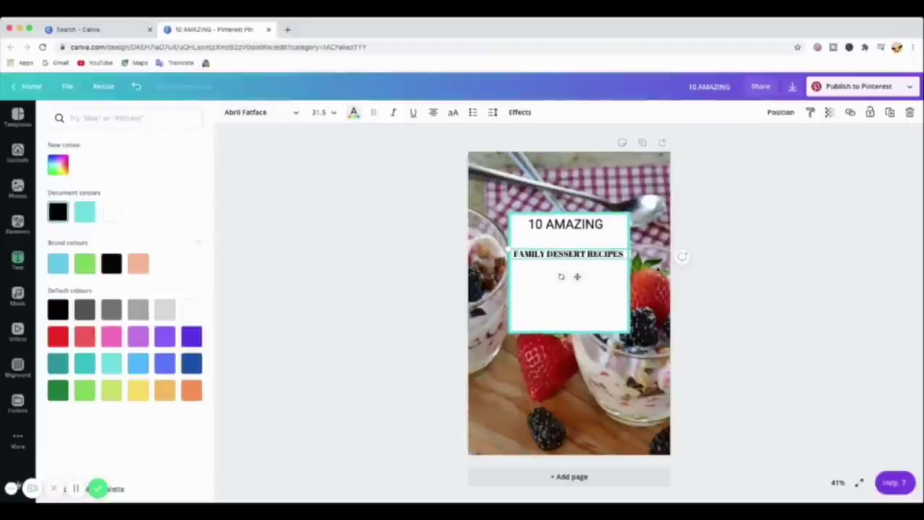
Clear the old font search and set the "FAMILY DESSERT RECIPES" heading's font to Raleway Heavy.
left_click(293, 113)
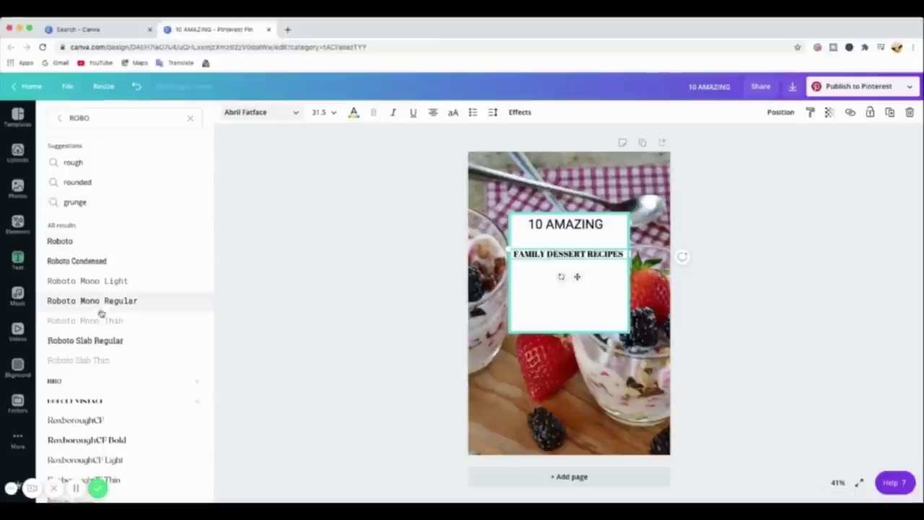
scroll(122, 348, "down", 1)
scroll(119, 342, "up", 1)
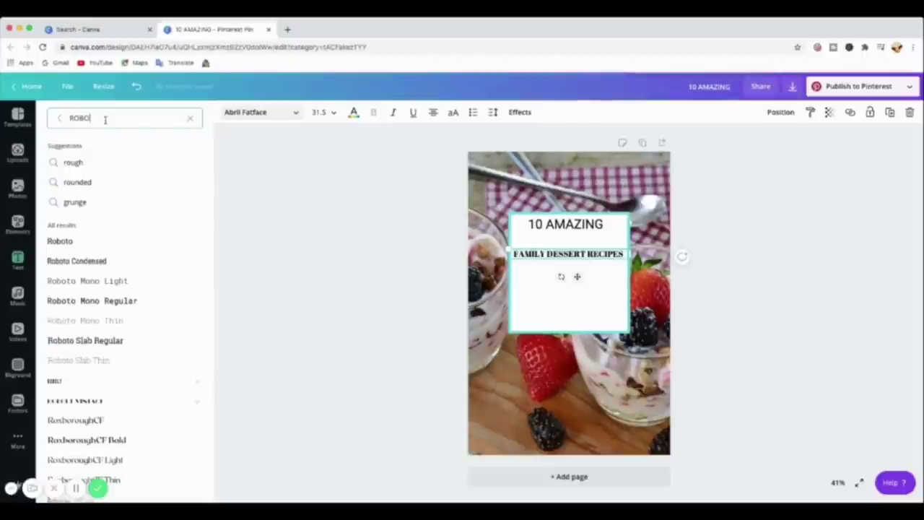
key("BackSpace")
key("BackSpace")
key("BackSpace")
key("BackSpace")
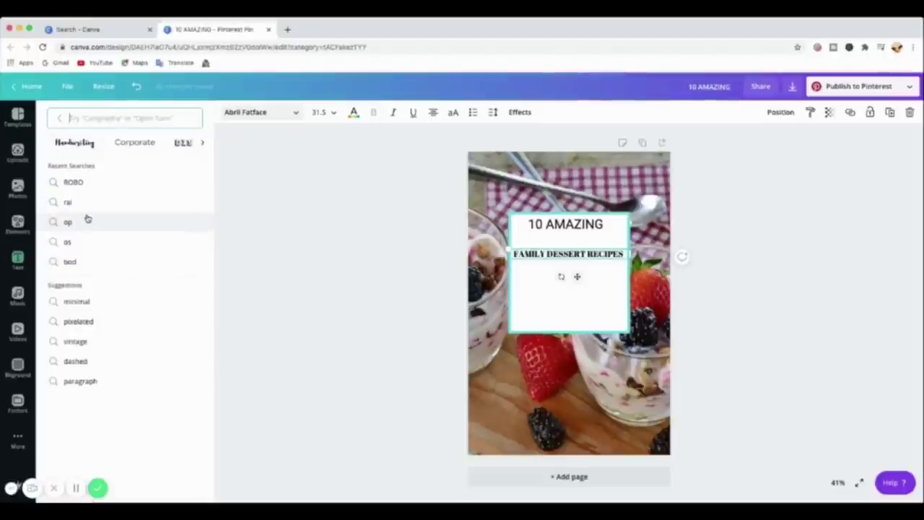
left_click(230, 182)
left_click(257, 118)
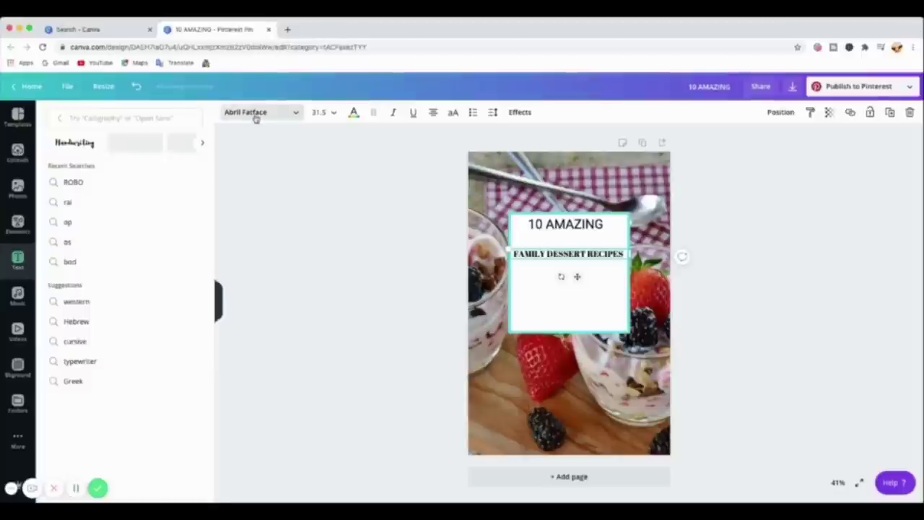
left_click(59, 118)
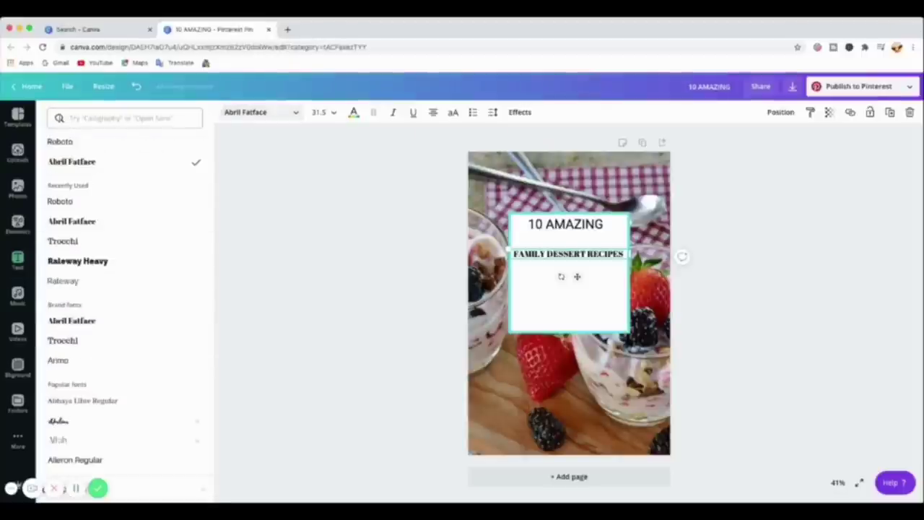
left_click(81, 264)
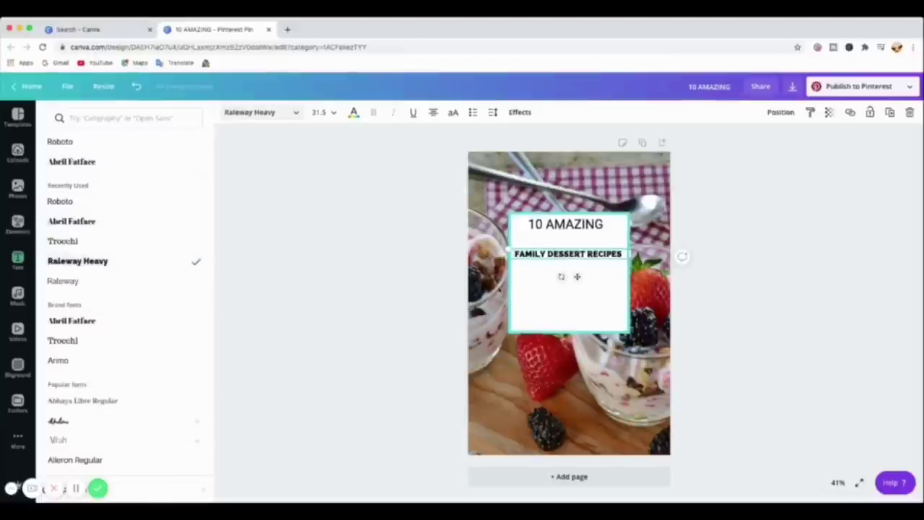
Set the "FAMILY DESSERT RECIPES" heading's font size to 80 and widen its text box slightly.
left_click(329, 113)
scroll(346, 356, "down", 3)
scroll(332, 341, "down", 1)
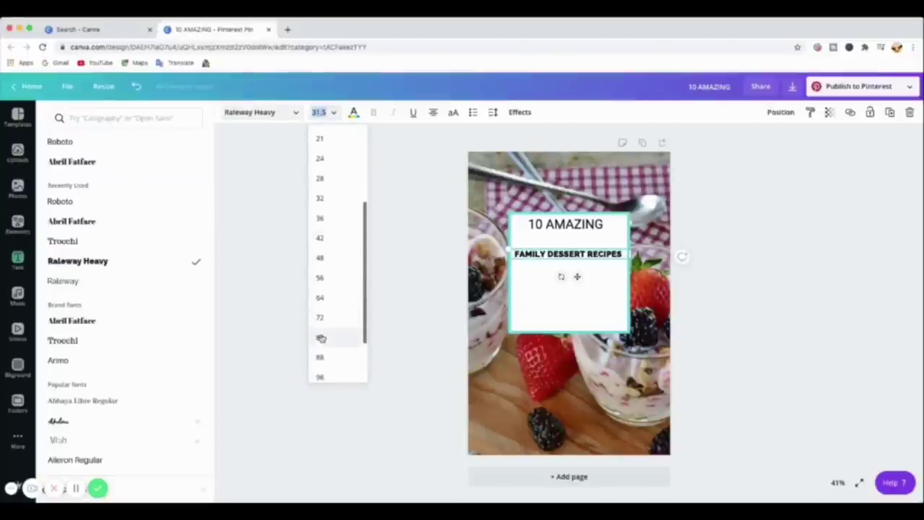
left_click(321, 338)
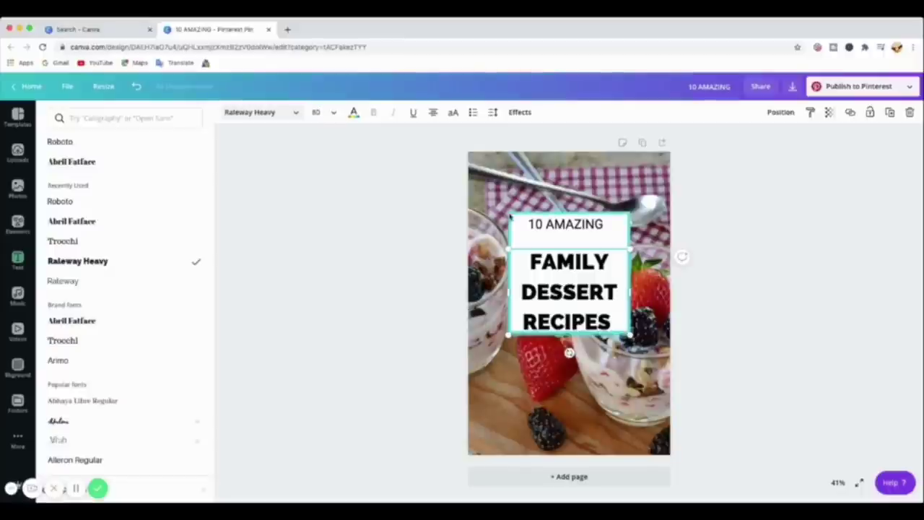
left_click_drag(631, 292, 636, 292)
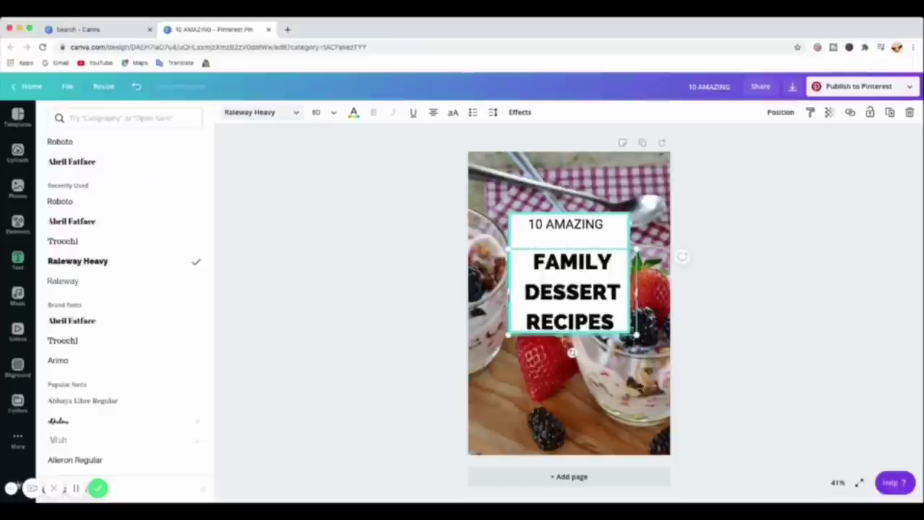
key("Escape")
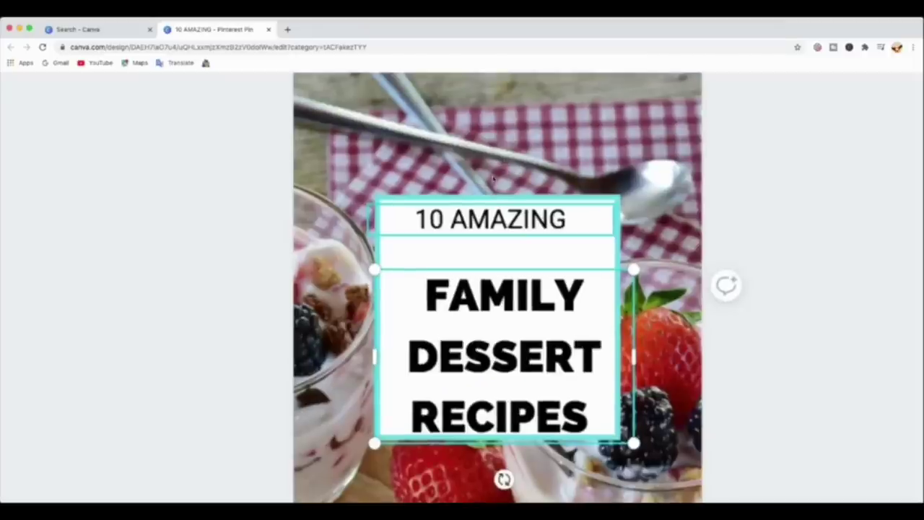
Enlarge the bordered white square on all sides around the title text and shift it to sit roughly centred across the page.
left_click(480, 171)
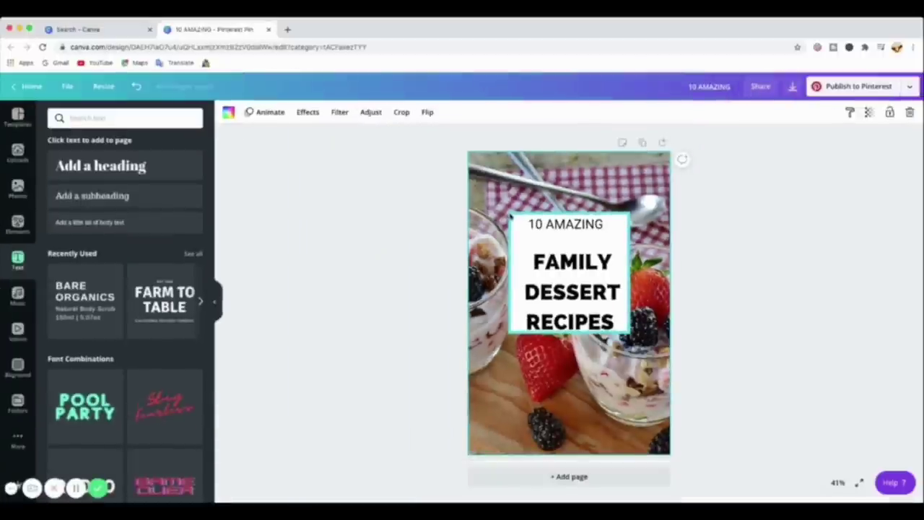
left_click(509, 213)
left_click_drag(509, 214, 487, 191)
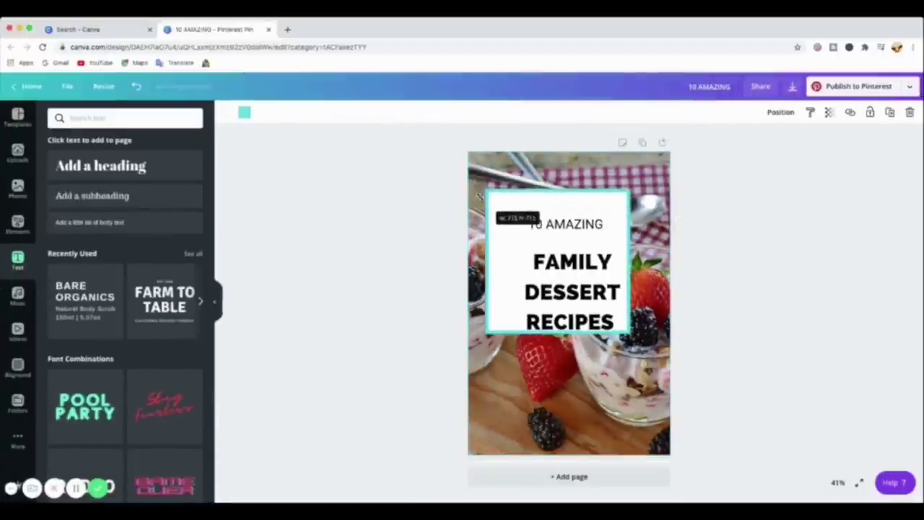
left_click_drag(631, 262, 649, 262)
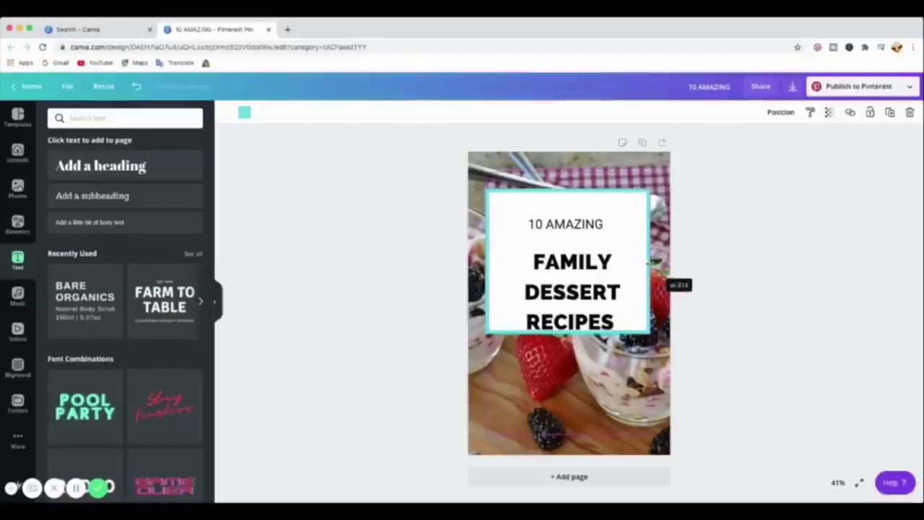
left_click_drag(649, 333, 657, 340)
left_click_drag(592, 241, 580, 239)
Set the "FAMILY DESSERT RECIPES" heading's font size to 72, widen its text box so it wraps onto two lines, and centre it.
left_click(584, 297)
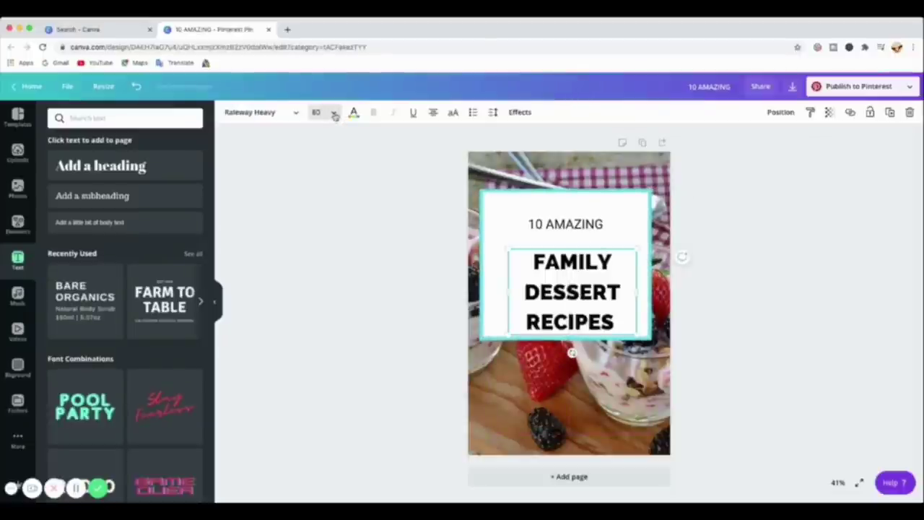
left_click_drag(505, 289, 492, 292)
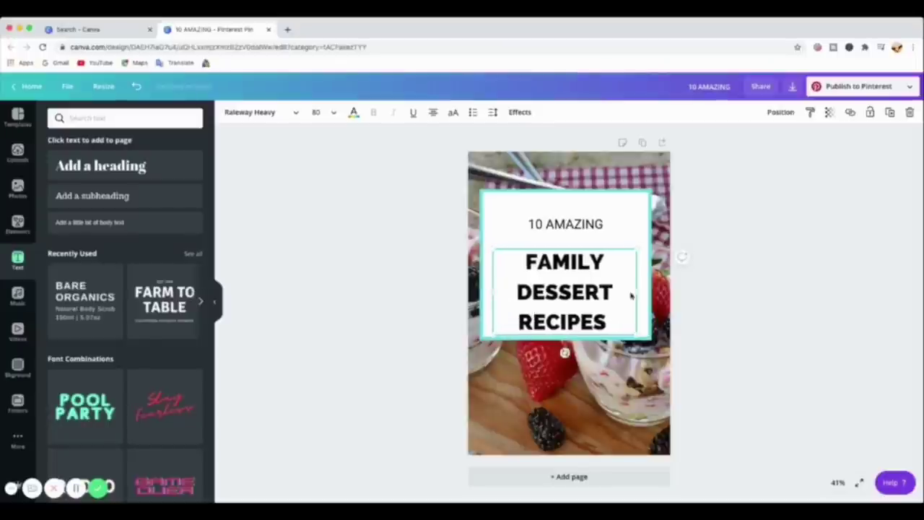
left_click_drag(642, 290, 647, 290)
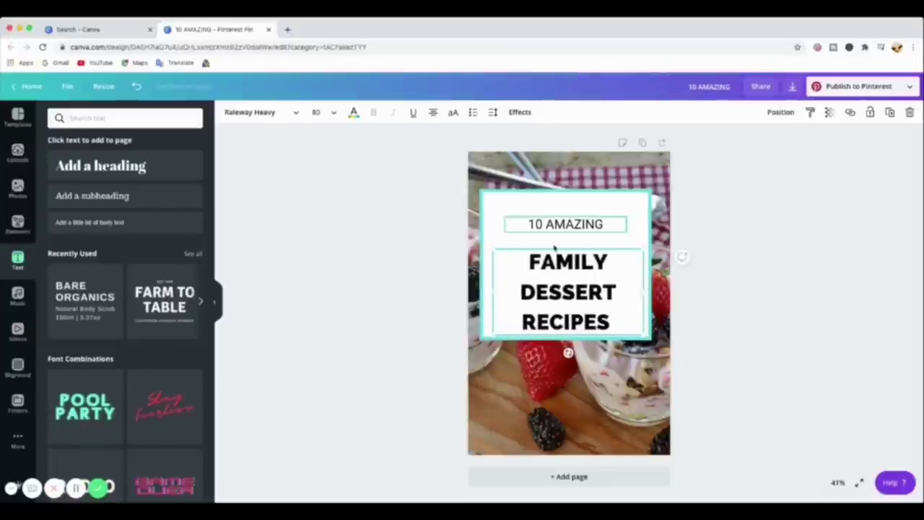
left_click(321, 113)
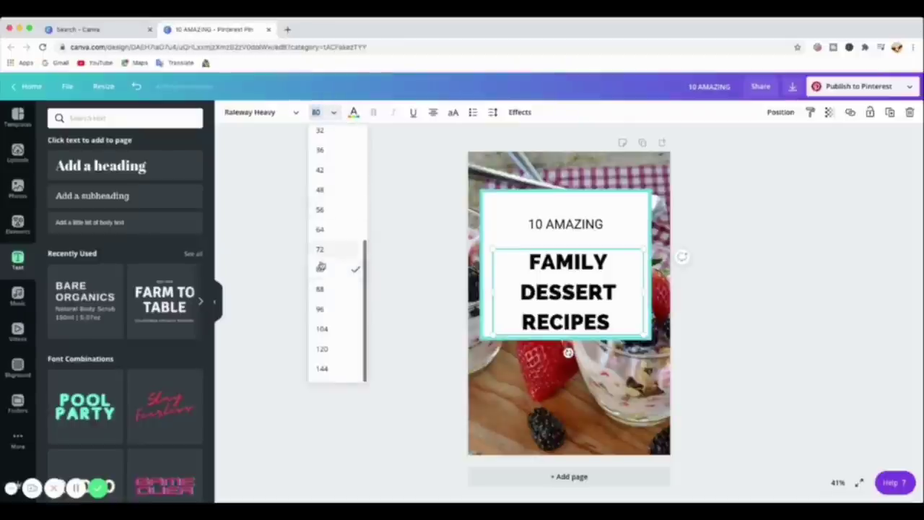
left_click(322, 250)
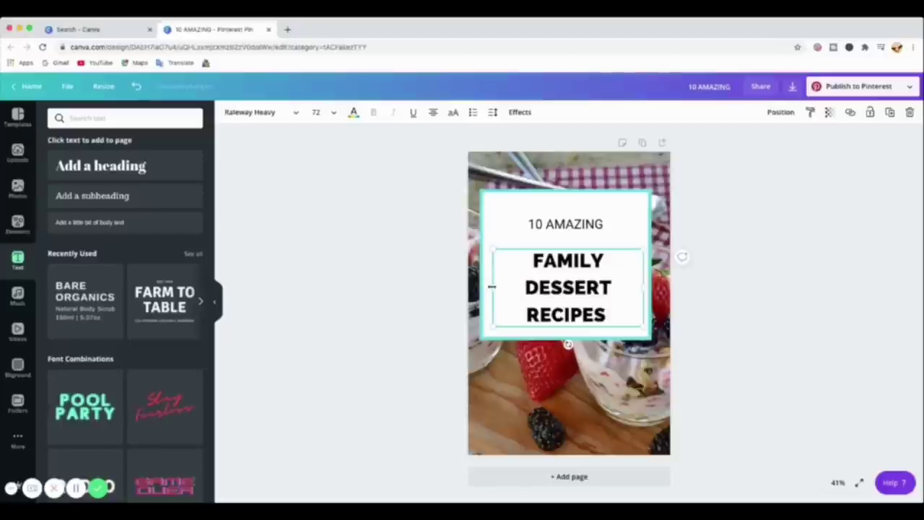
left_click_drag(484, 285, 478, 285)
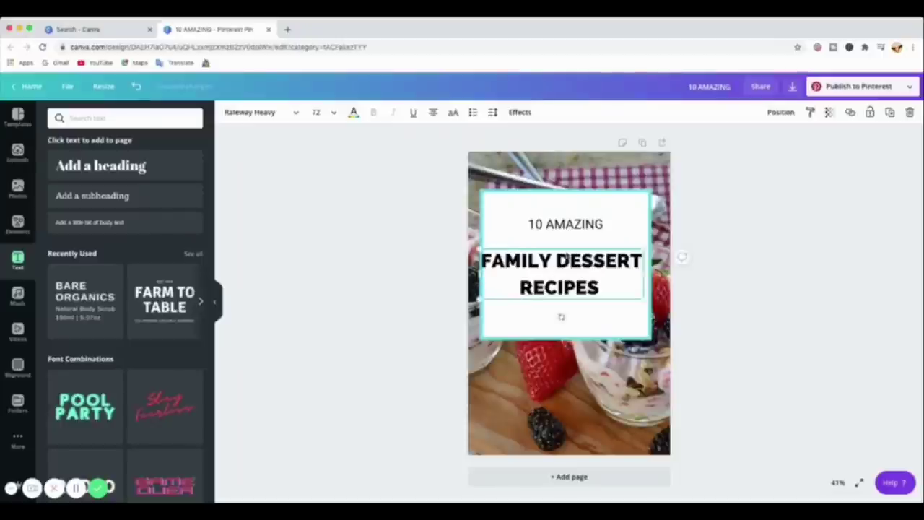
left_click_drag(558, 264, 562, 269)
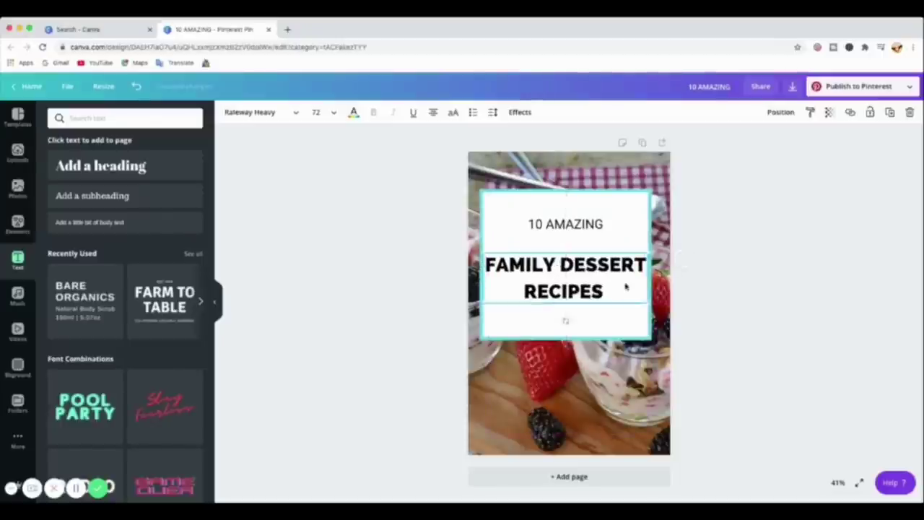
Widen the bordered white square slightly on both sides and nudge the "FAMILY DESSERT RECIPES" heading up within it.
left_click(619, 194)
left_click_drag(652, 265, 658, 268)
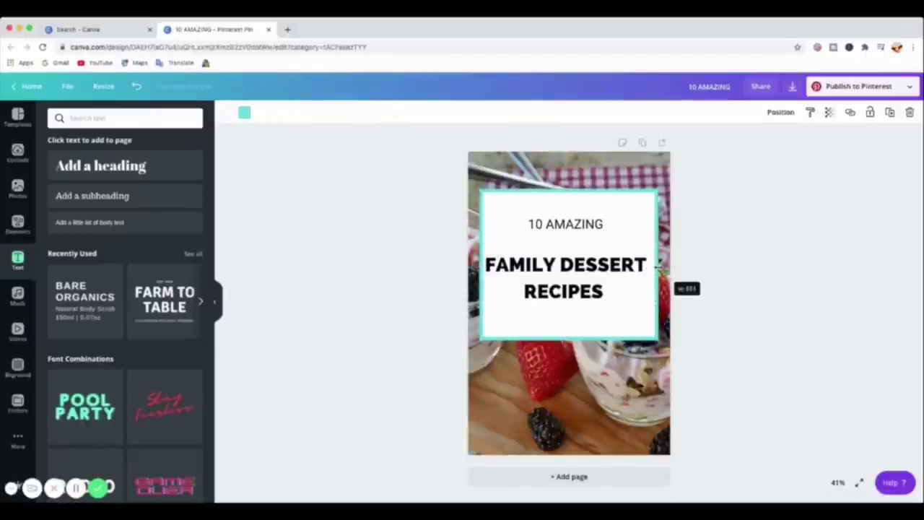
left_click_drag(480, 265, 476, 265)
left_click_drag(548, 269, 545, 265)
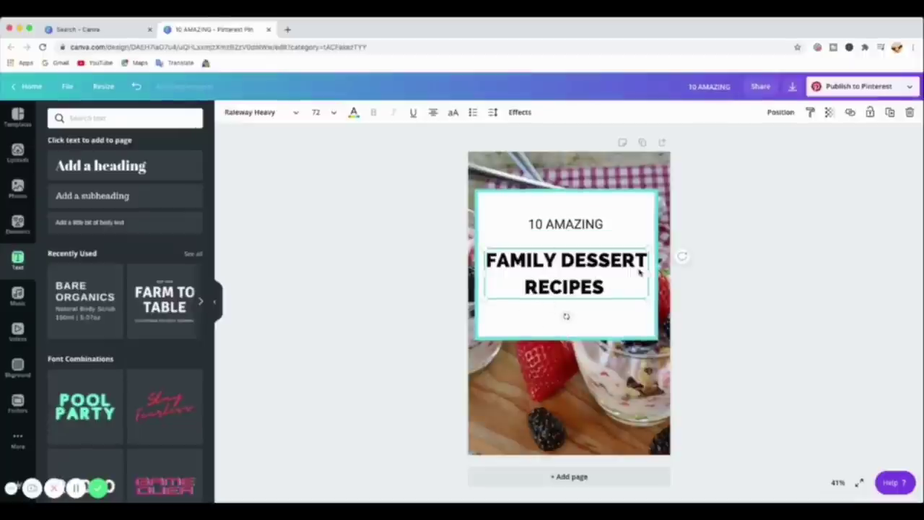
left_click(606, 323)
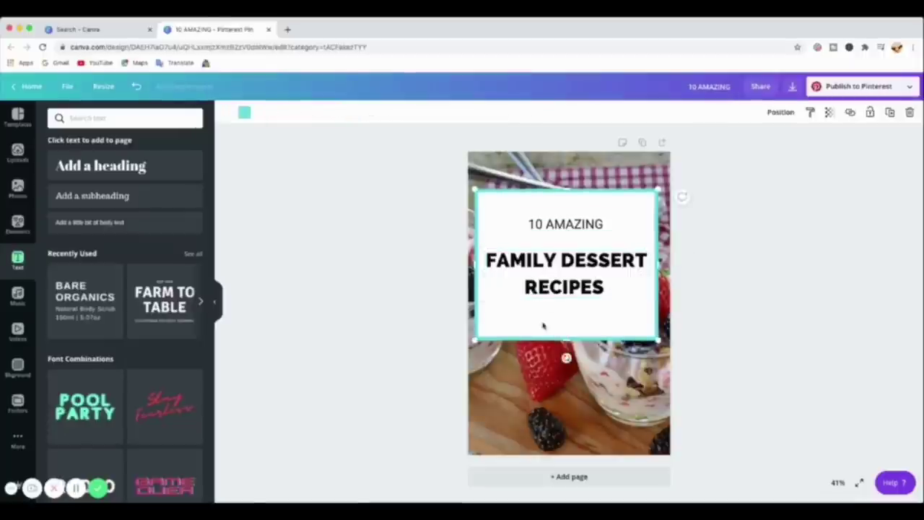
Add a black subheading reading "Click Here To See More" and set its font size to 24.
left_click(82, 196)
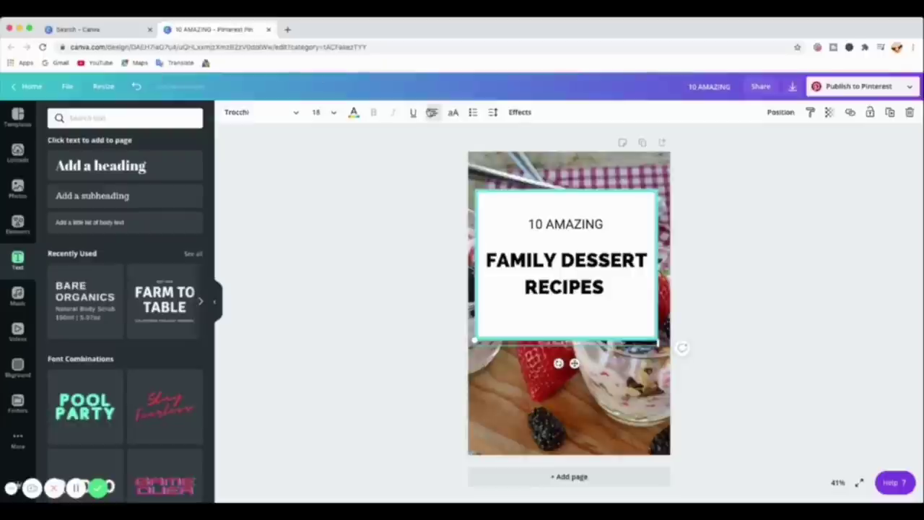
left_click(353, 113)
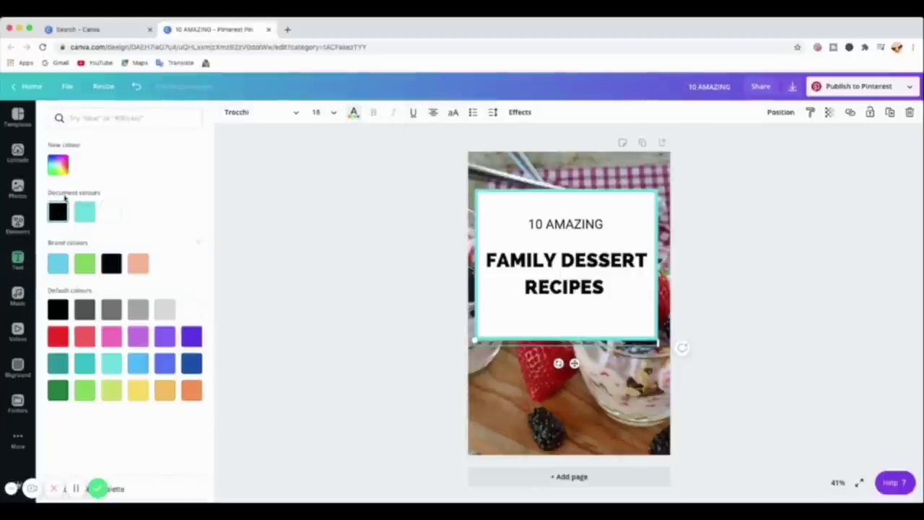
left_click(332, 112)
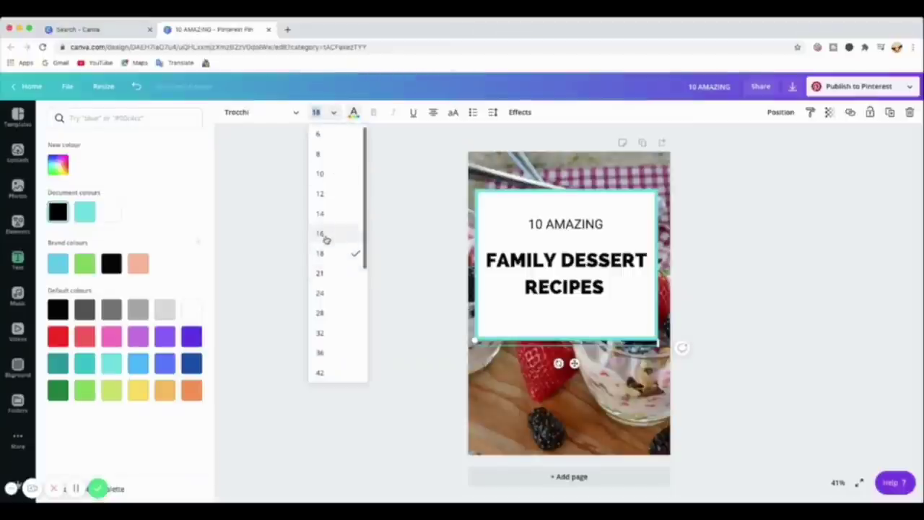
left_click(322, 294)
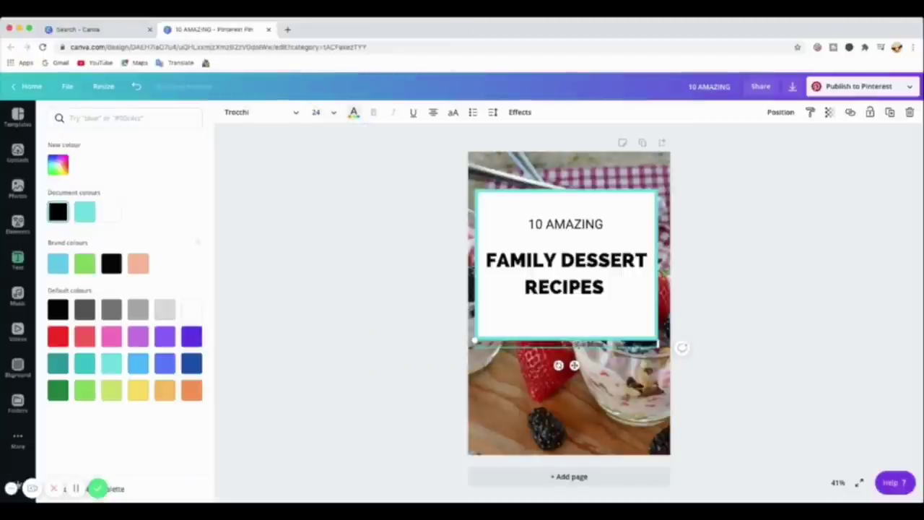
Move the "Click Here To See More" line directly beneath "RECIPES", set its font size to 28, and widen and centre its text box.
left_click_drag(578, 346, 570, 312)
left_click(321, 113)
left_click(321, 273)
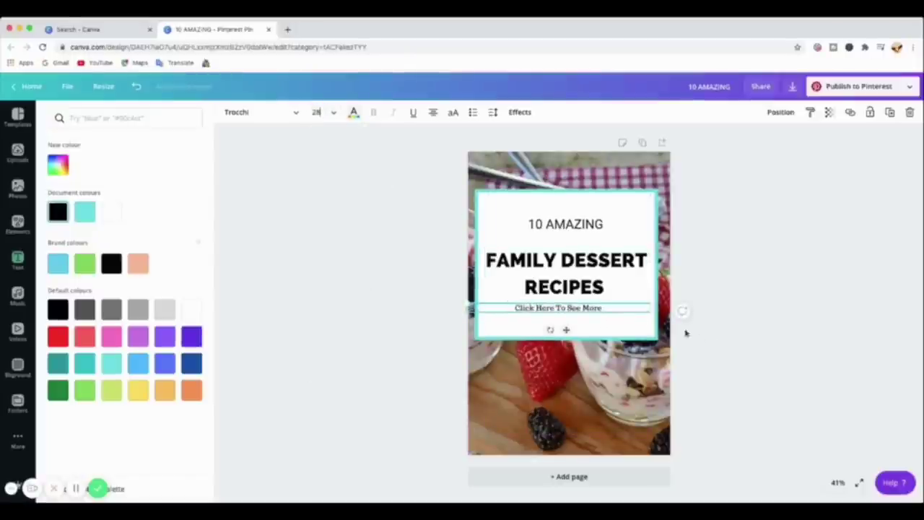
left_click_drag(649, 308, 682, 311)
left_click_drag(572, 312, 568, 313)
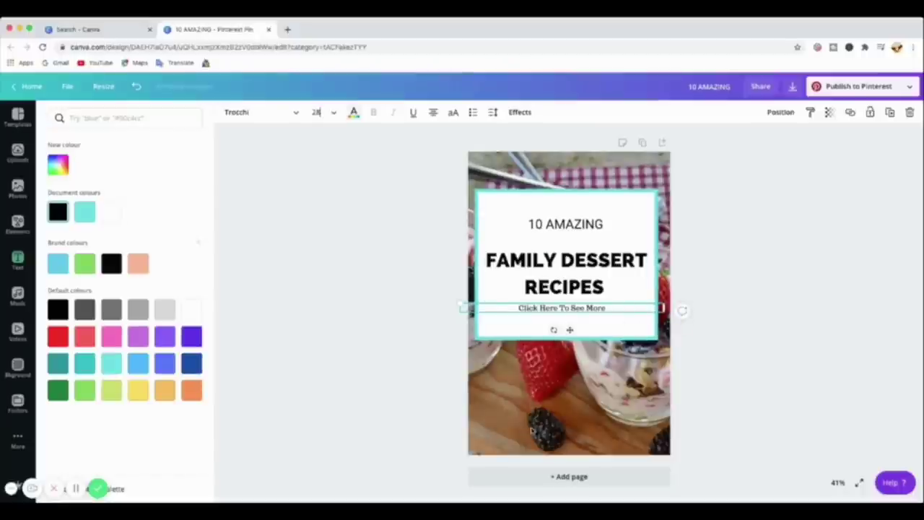
key("Escape")
left_click(371, 357)
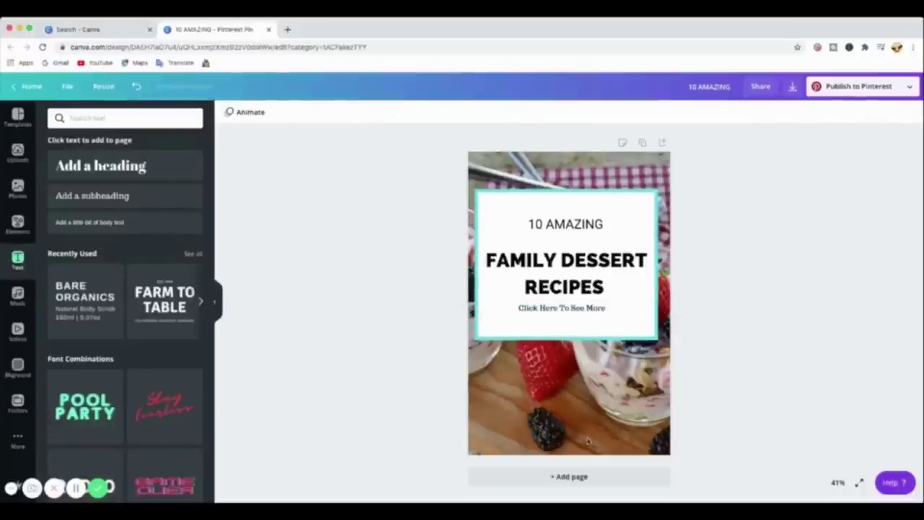
Add a small body text line containing the website address and set its font size to 18.
left_click(589, 441)
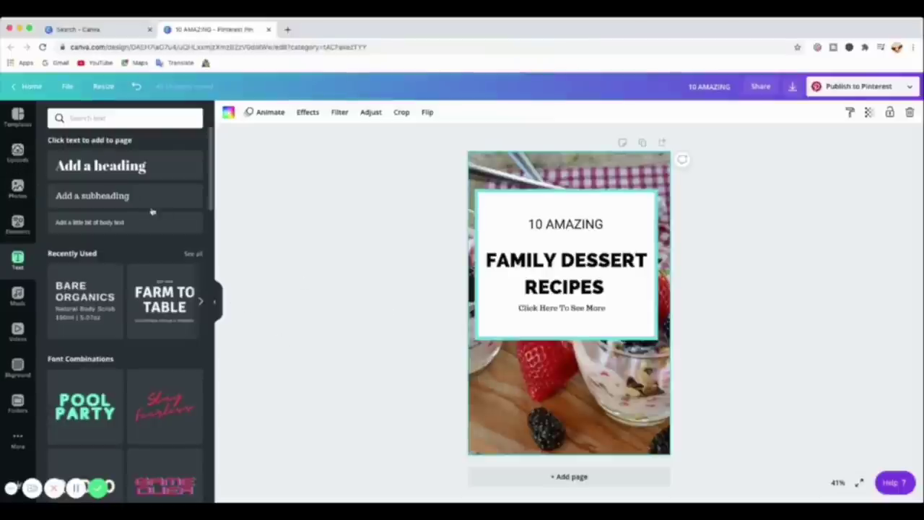
scroll(100, 226, "down", 1)
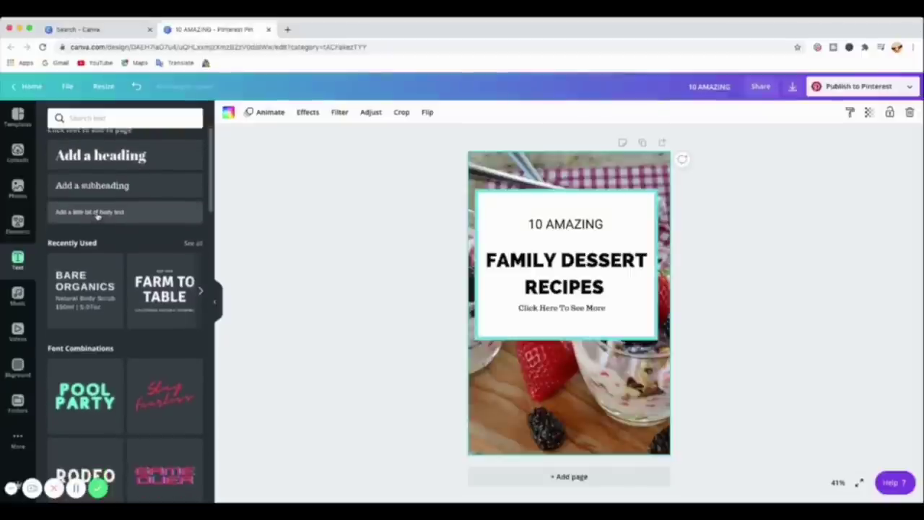
left_click(96, 213)
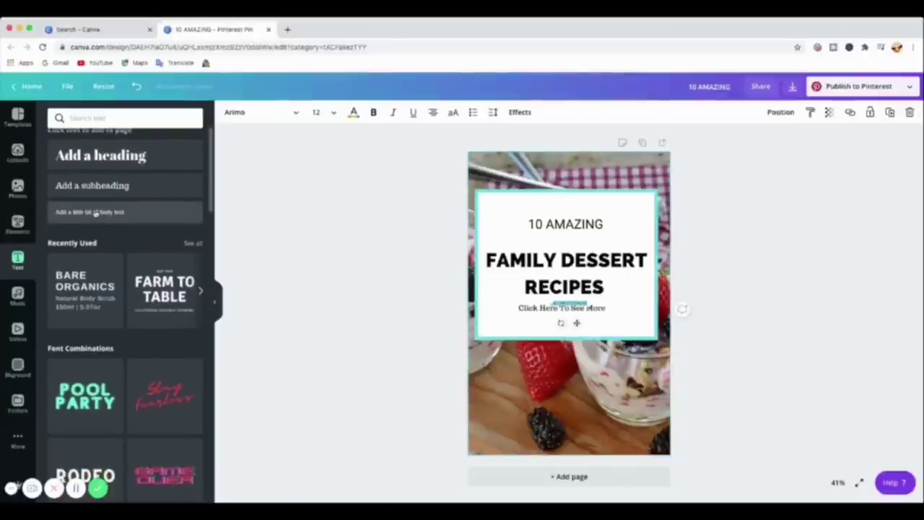
left_click(550, 315)
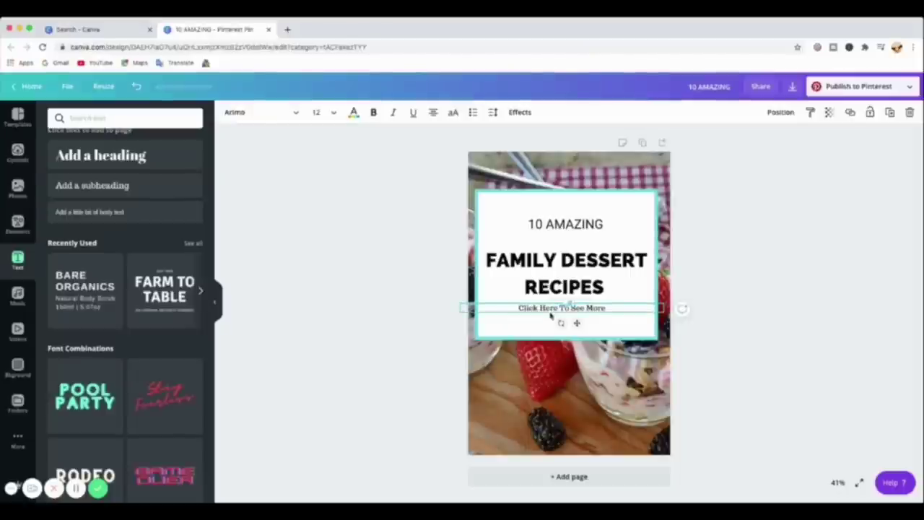
left_click_drag(551, 315, 549, 311)
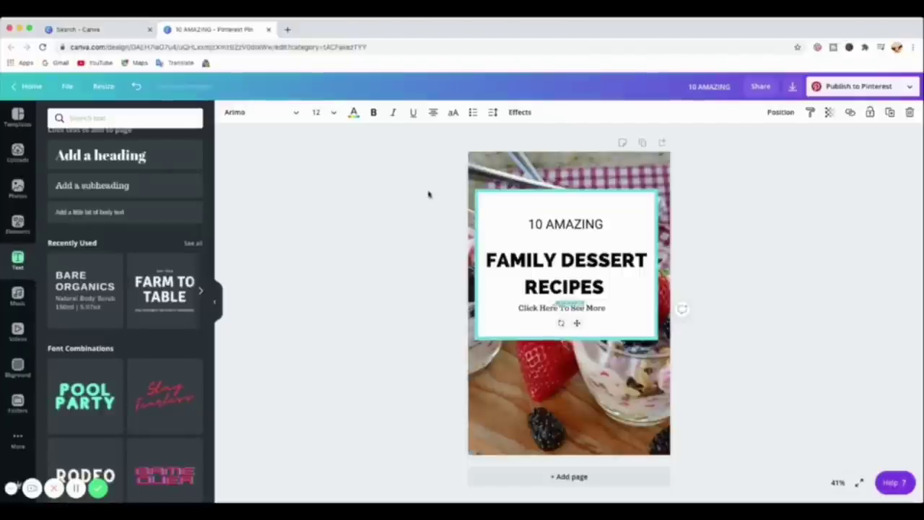
left_click(330, 113)
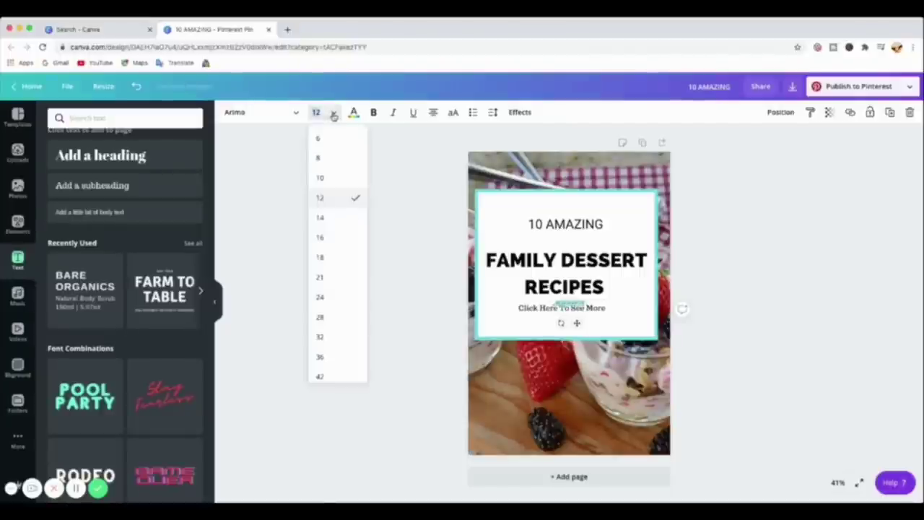
left_click(325, 238)
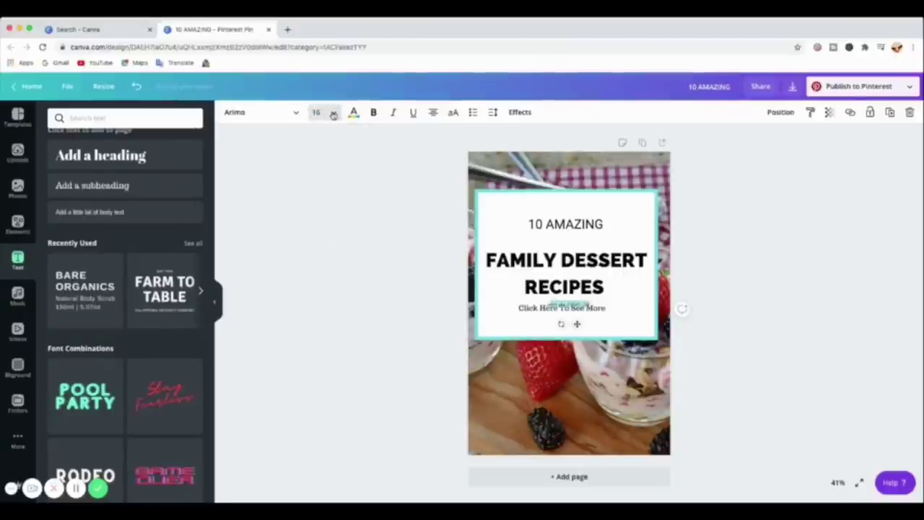
left_click(321, 112)
left_click(329, 257)
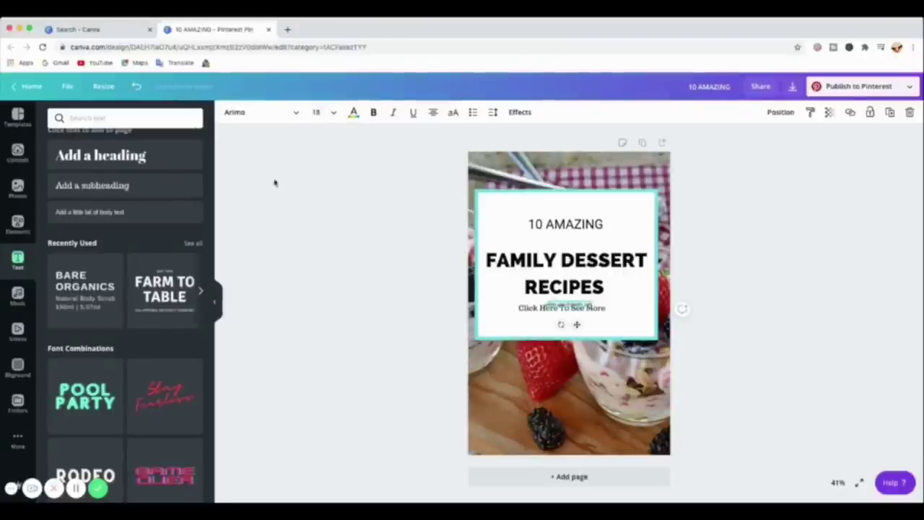
Set the website address line's font to Trocchi and move it to the lower edge of the dessert photo, near the centre.
left_click(293, 114)
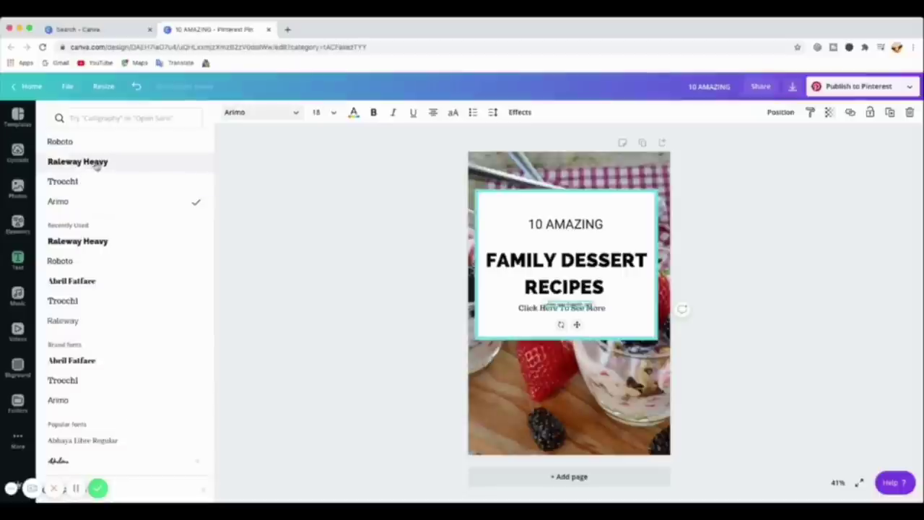
left_click(70, 182)
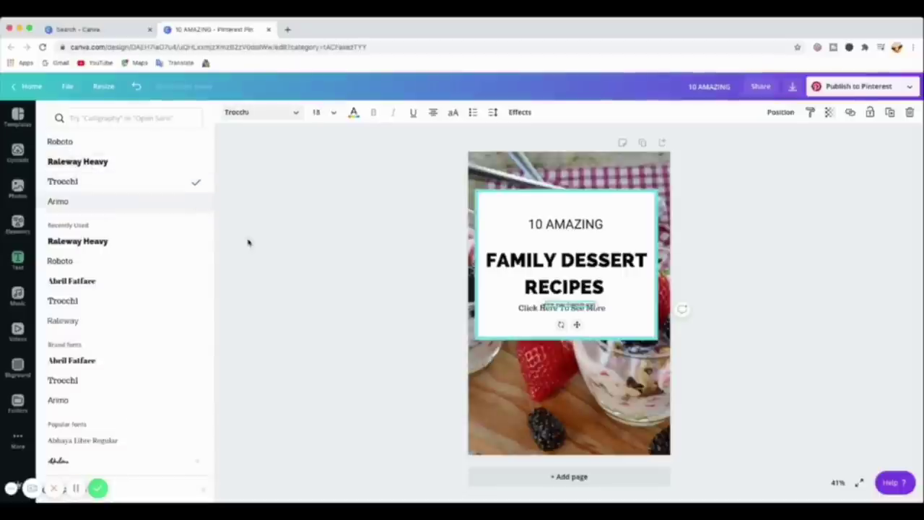
left_click_drag(567, 311, 571, 446)
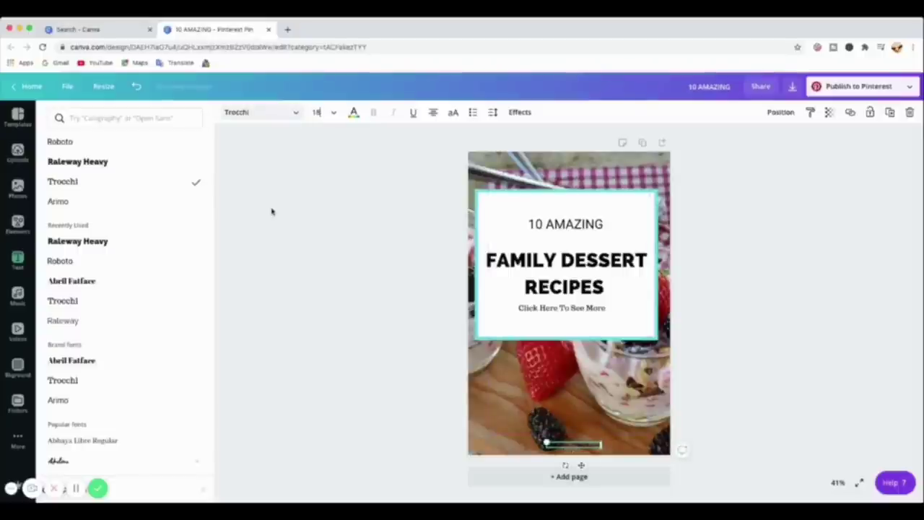
Recolour the website address line white and change its font to Raleway Heavy.
left_click(354, 114)
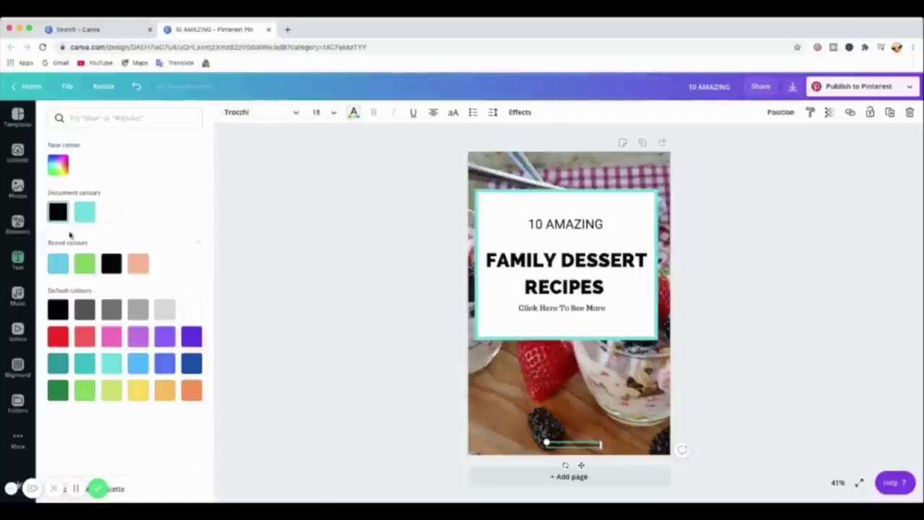
left_click(107, 214)
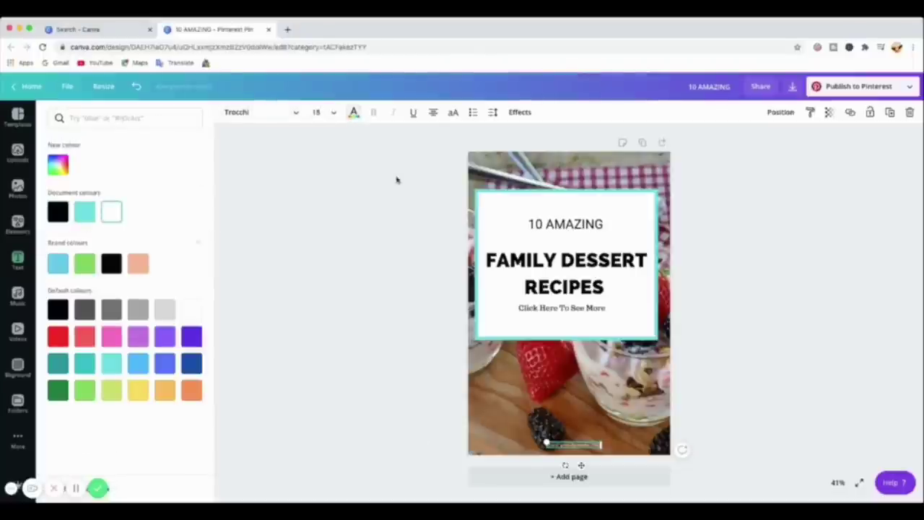
left_click(293, 113)
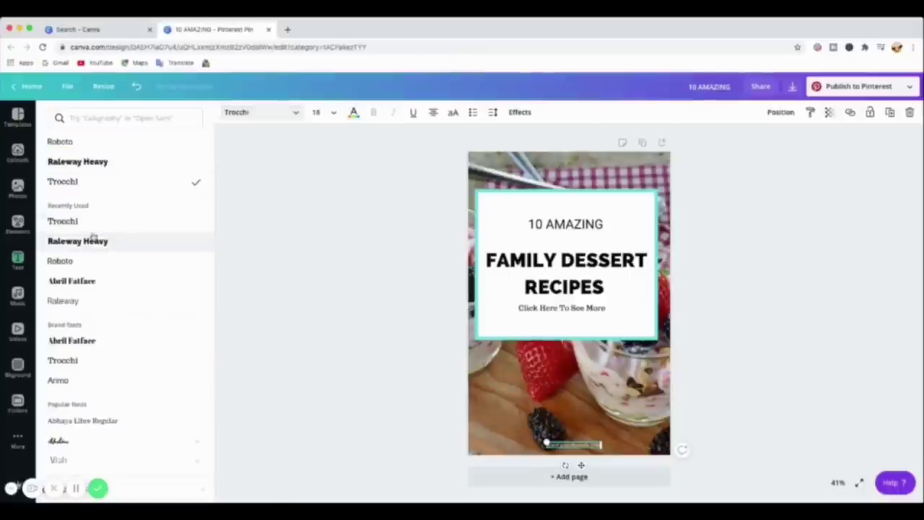
left_click(80, 241)
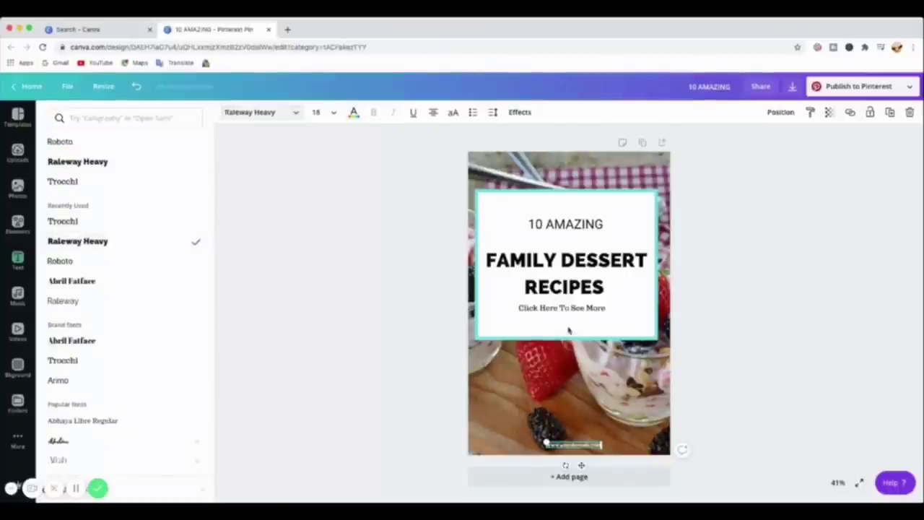
left_click(363, 243)
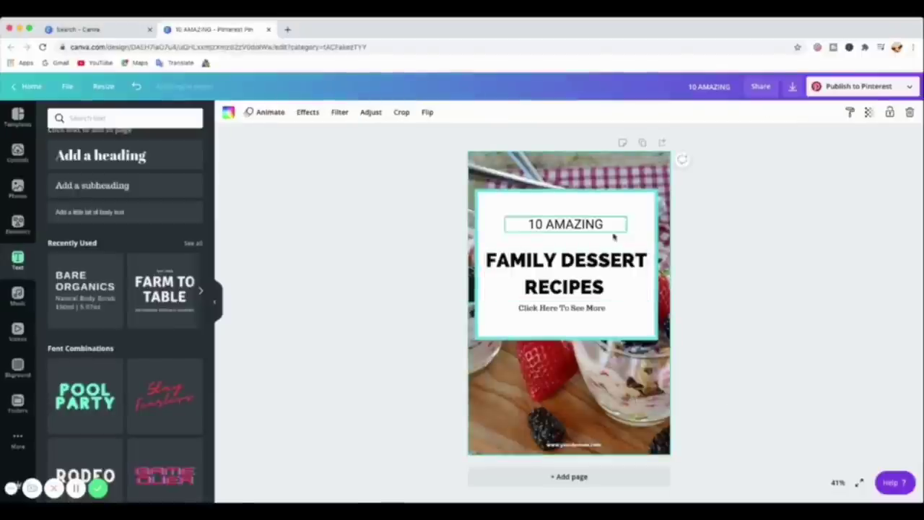
Nudge the bordered white square so it is horizontally centred on the page.
left_click_drag(570, 246, 572, 241)
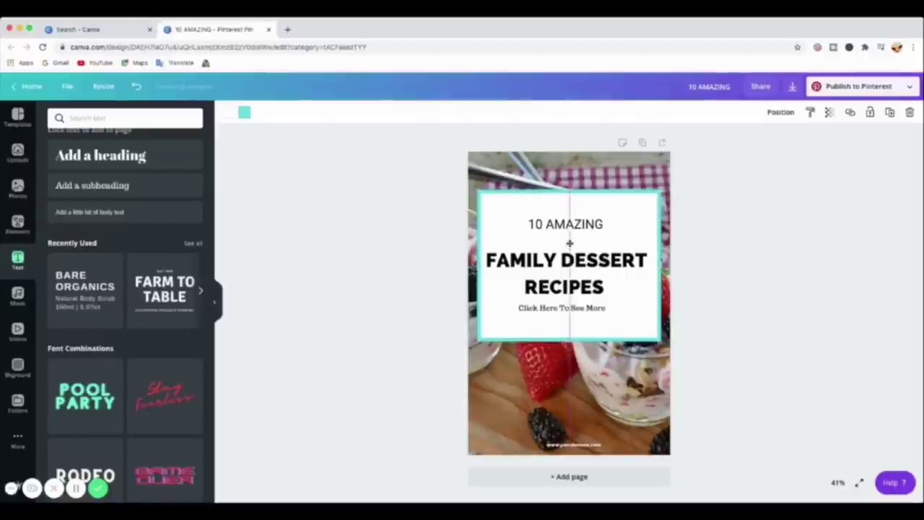
left_click(726, 367)
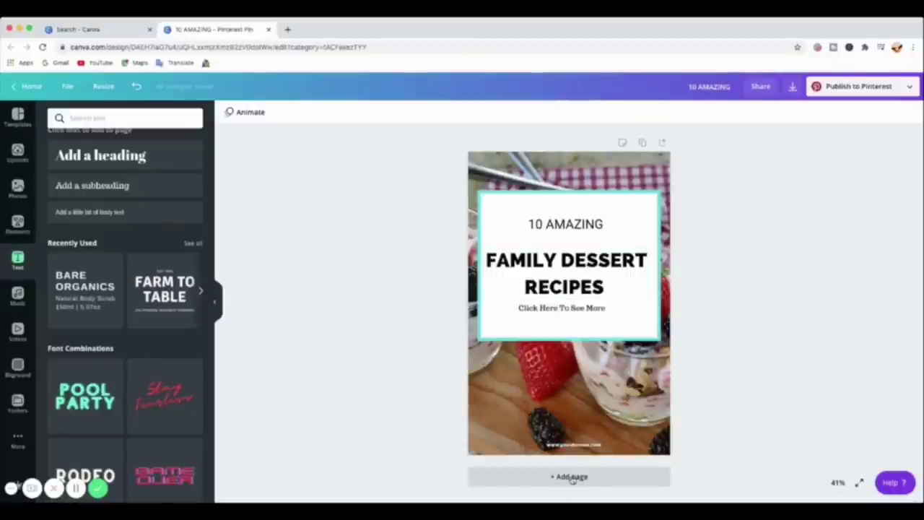
Duplicate the pin as a second page and clear the DessertRecipes search in the photo library.
left_click(641, 143)
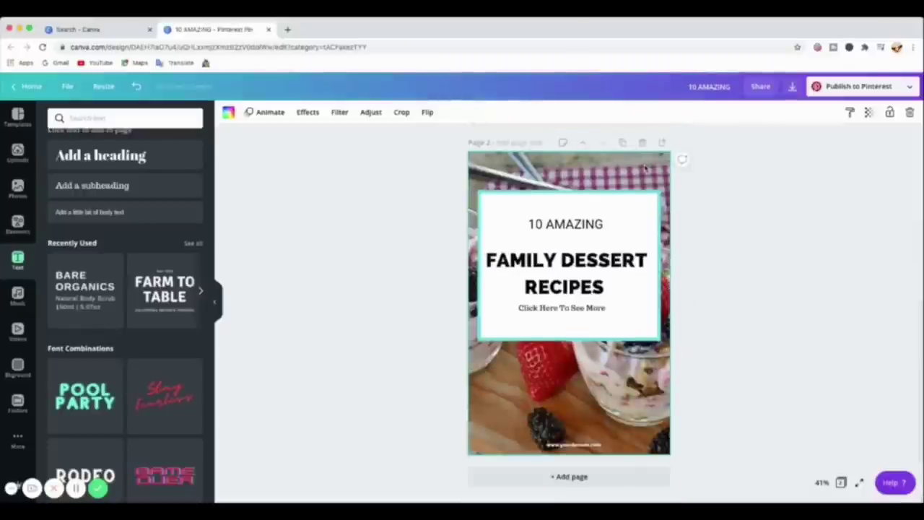
left_click(18, 190)
scroll(93, 304, "down", 3)
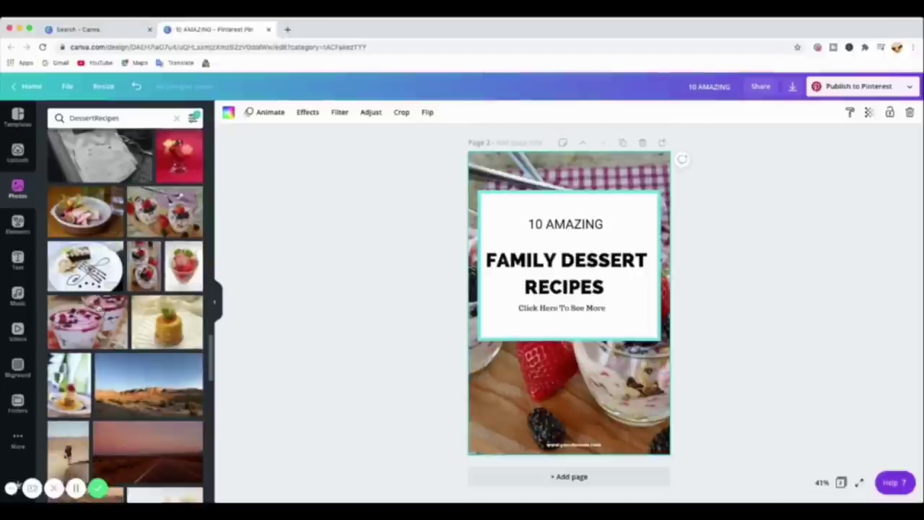
scroll(93, 304, "down", 3)
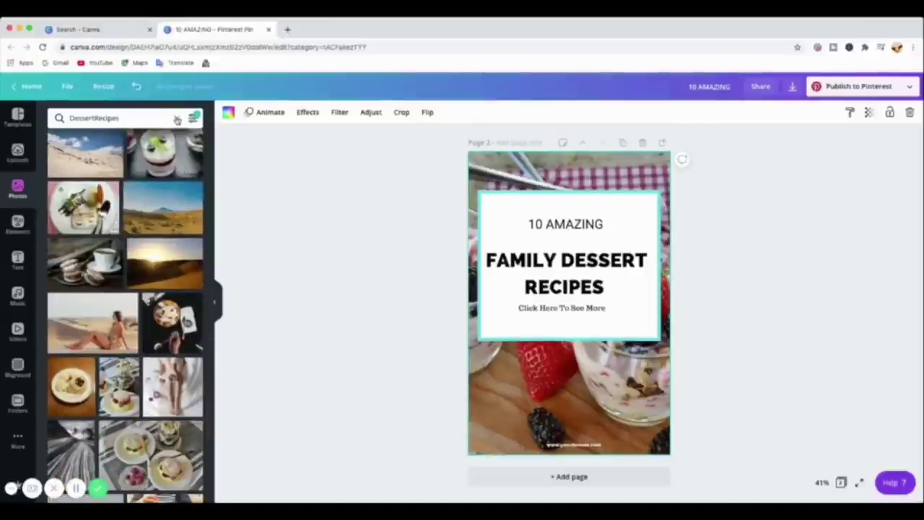
left_click(176, 117)
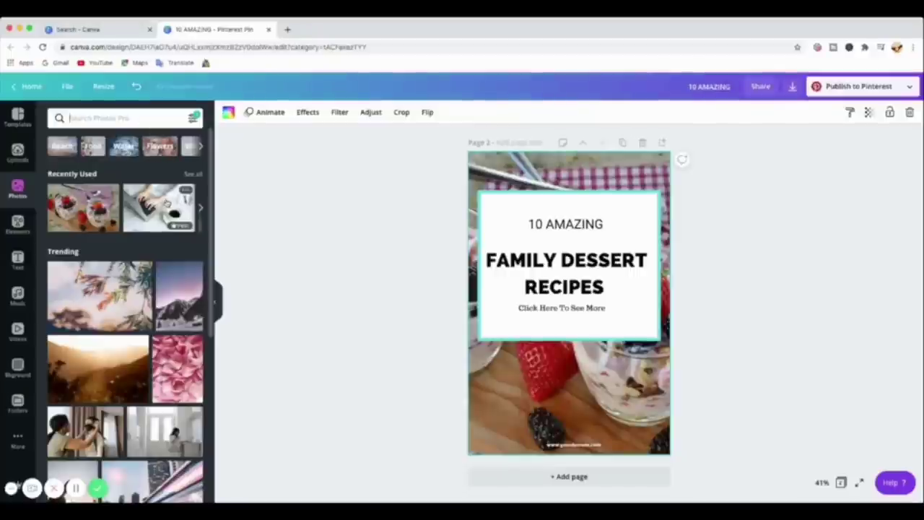
Try the recently used laptop-and-coffee photo on page 2, and remove both it and the dessert background photo.
left_click(161, 205)
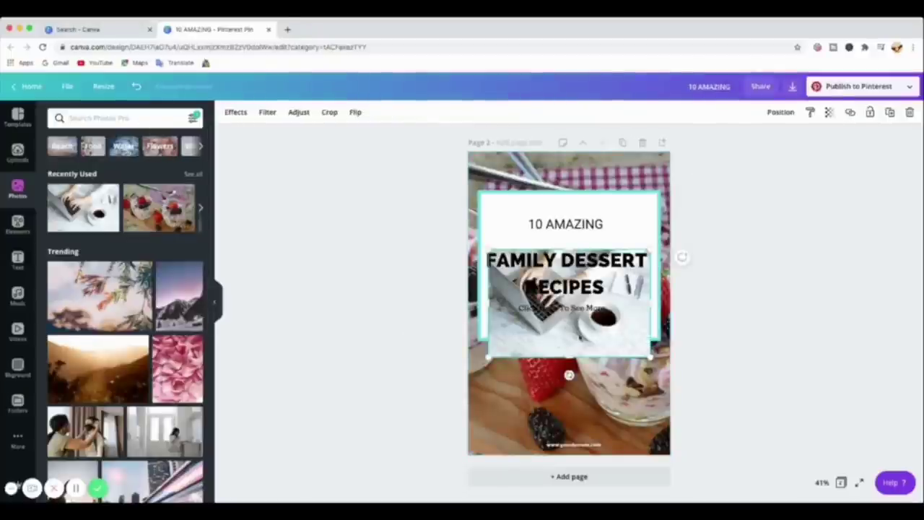
left_click_drag(559, 332, 556, 336)
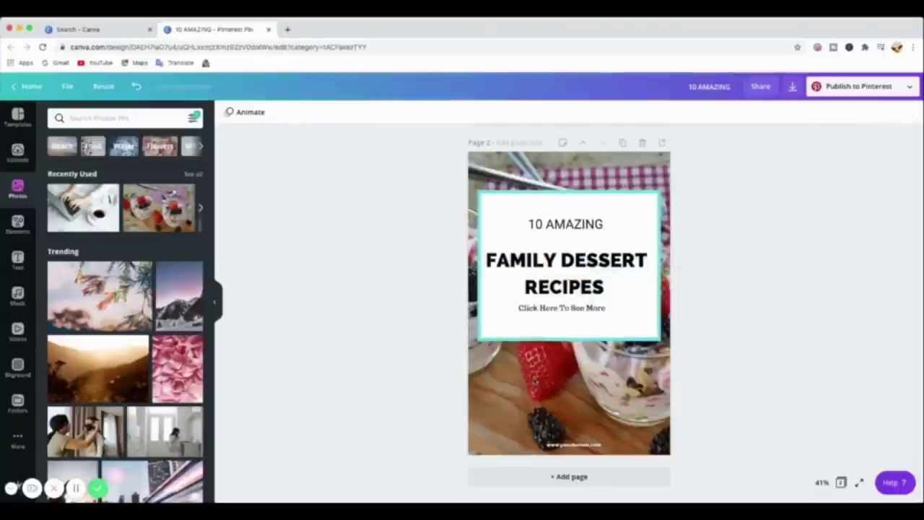
key("Delete")
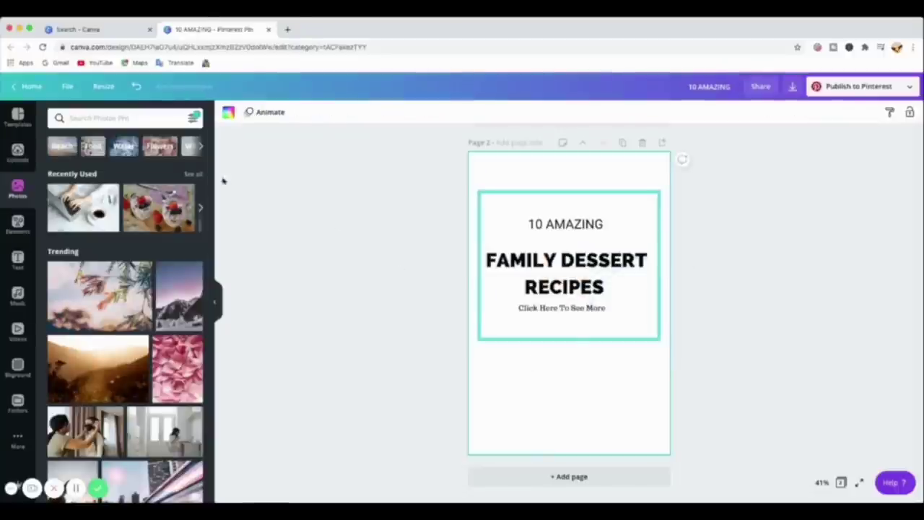
Browse the trending photos and search the photo library for "travel".
scroll(126, 310, "down", 10)
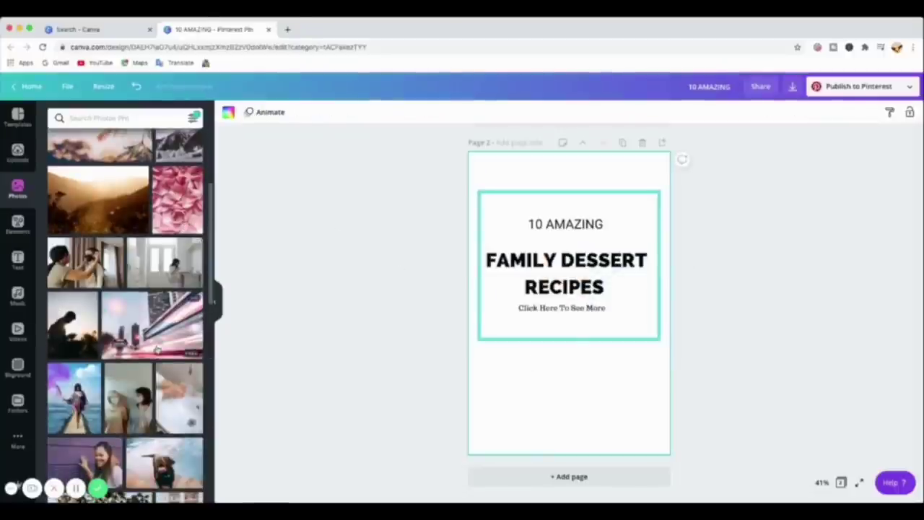
scroll(164, 350, "down", 3)
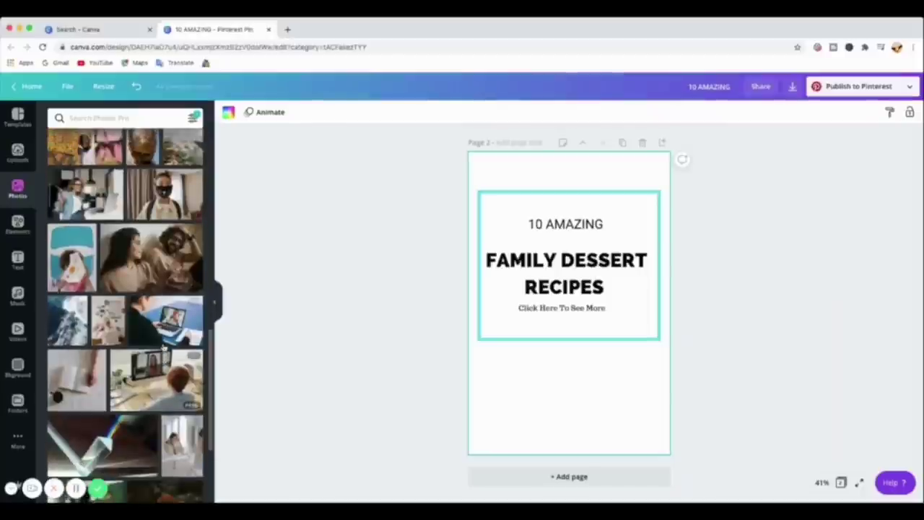
scroll(165, 349, "down", 3)
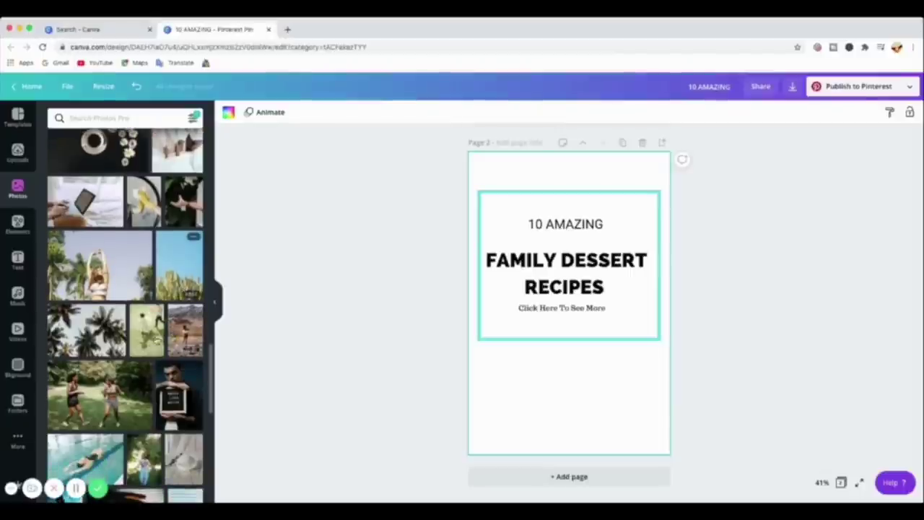
scroll(154, 345, "down", 4)
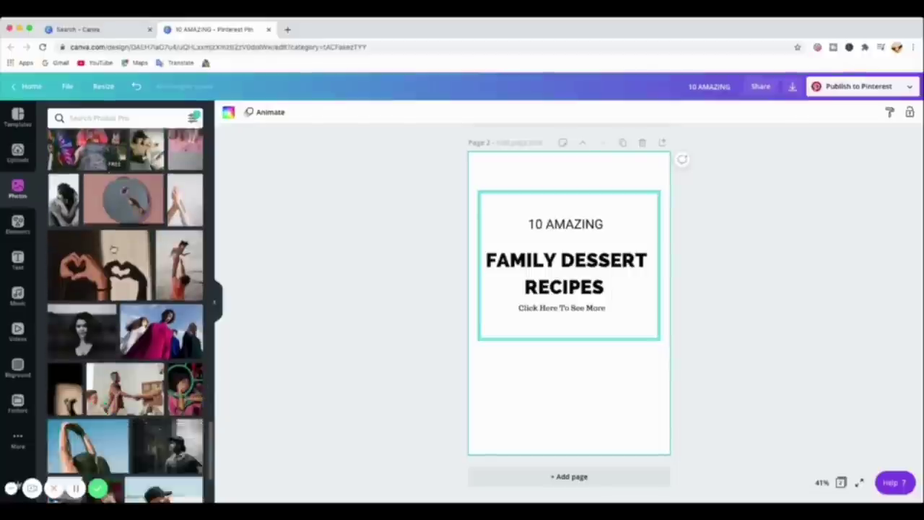
left_click(110, 119)
type("travel")
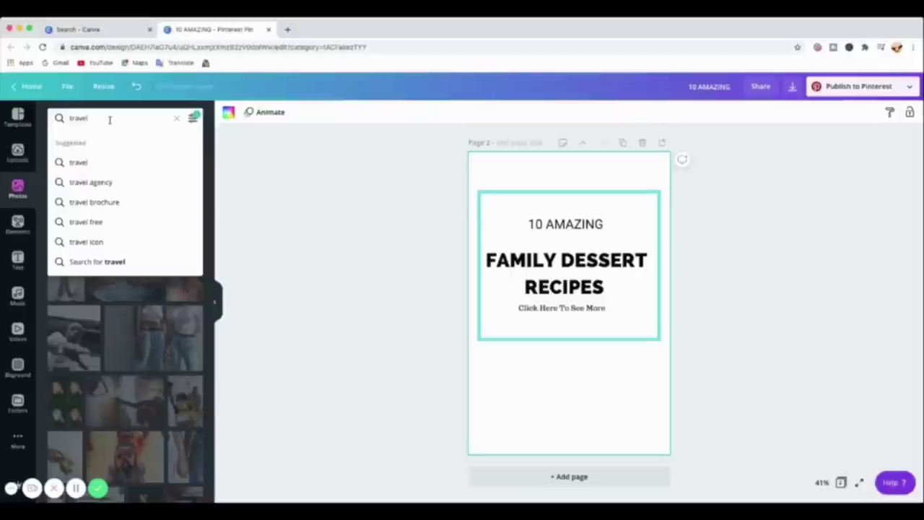
key("Return")
Add the travel photo of a woman with outstretched arms above a harbour and make it fill page 2 as the background.
scroll(125, 310, "down", 1)
scroll(142, 338, "down", 10)
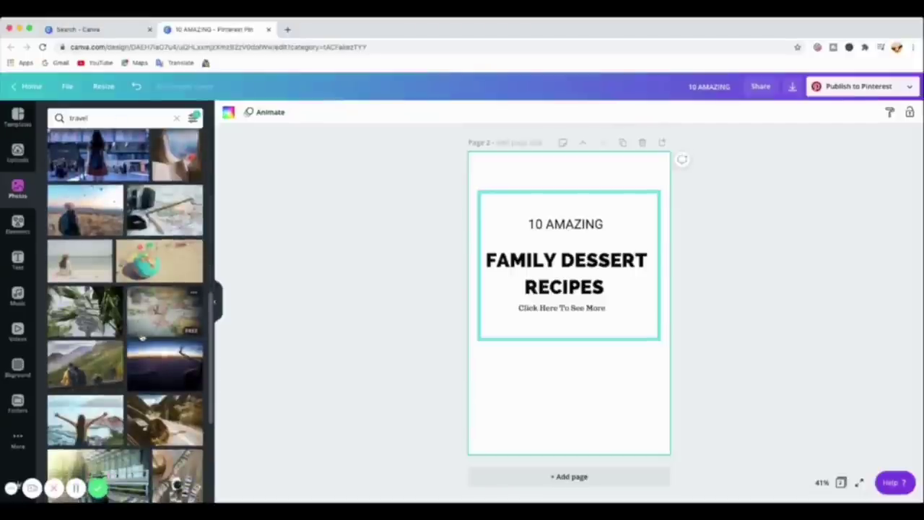
scroll(143, 338, "down", 1)
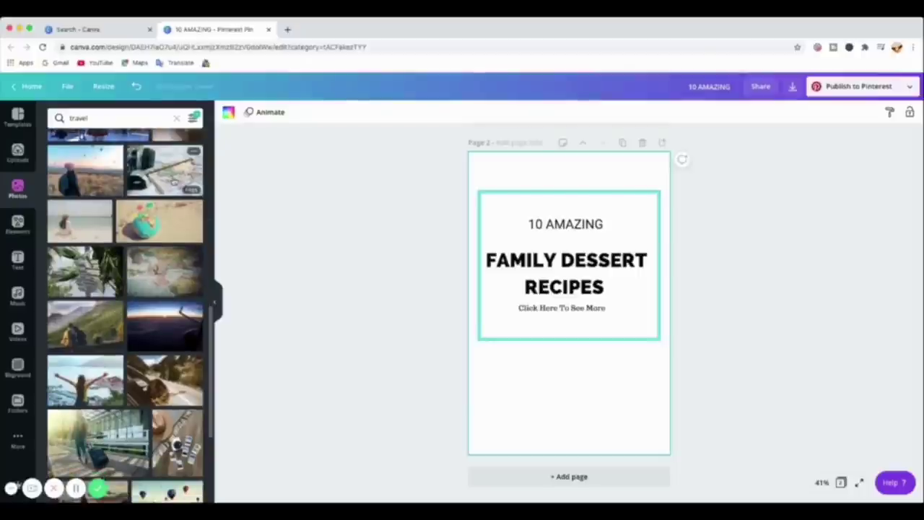
scroll(98, 385, "down", 1)
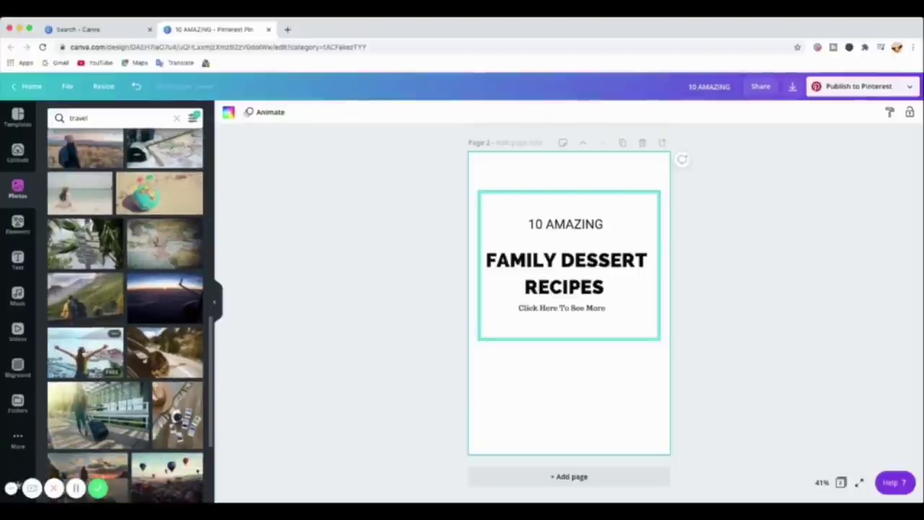
left_click(85, 354)
left_click_drag(565, 336, 544, 238)
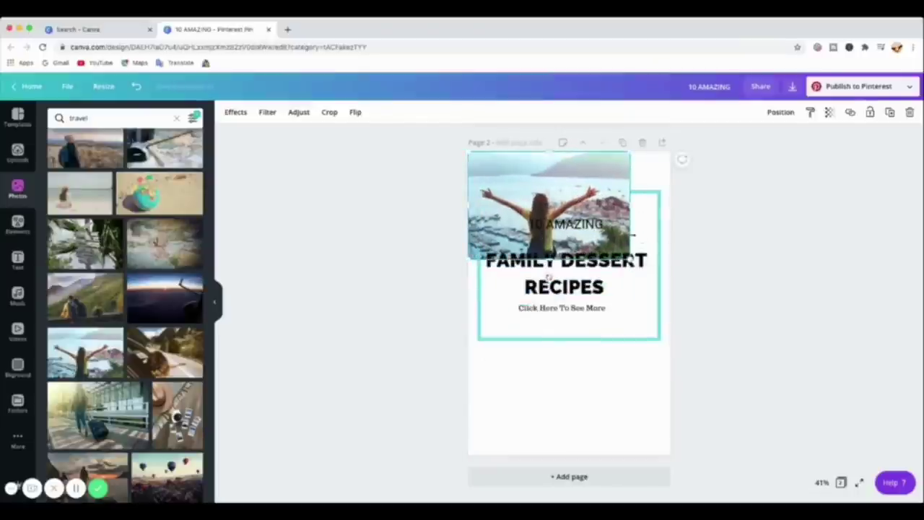
left_click_drag(630, 258, 670, 286)
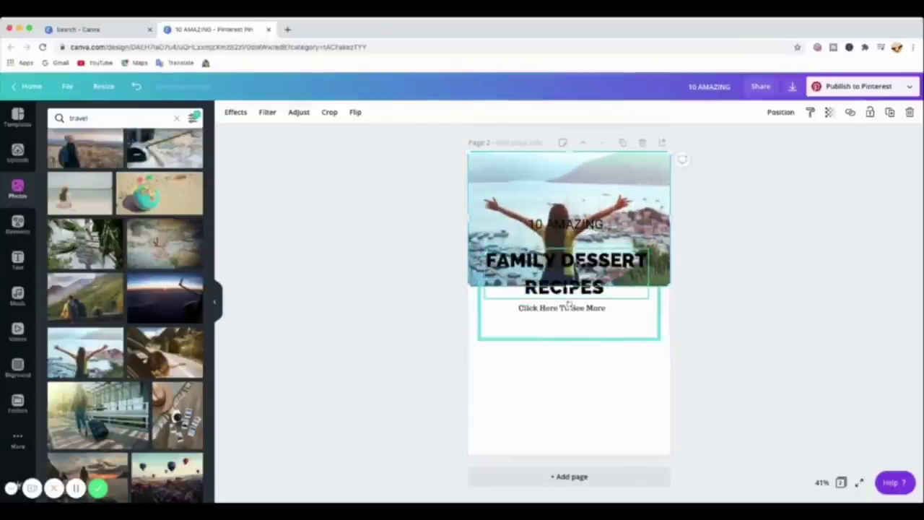
left_click_drag(569, 286, 571, 453)
Replace the page 2 title text "FAMILY DESSERT RECIPES" with "TRAVEL DESTINATIONS TO VISIT" in capitals.
left_click(569, 269)
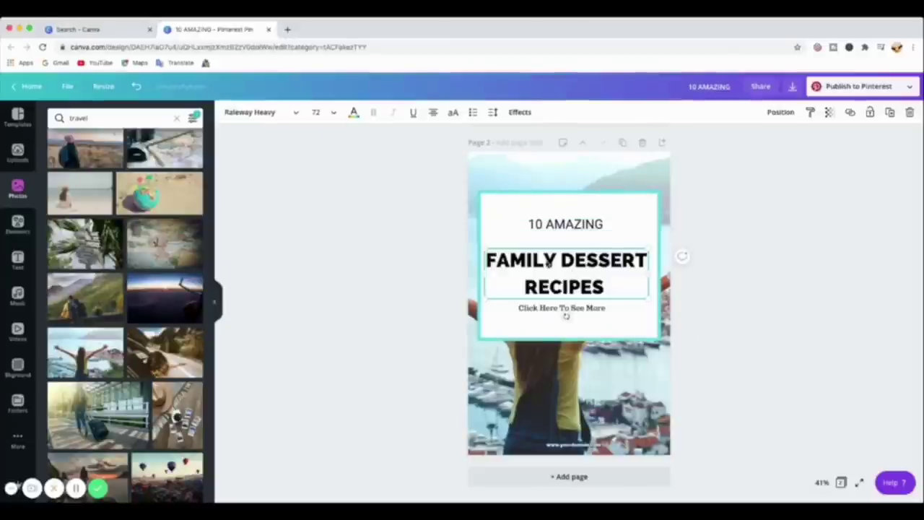
left_click(524, 265)
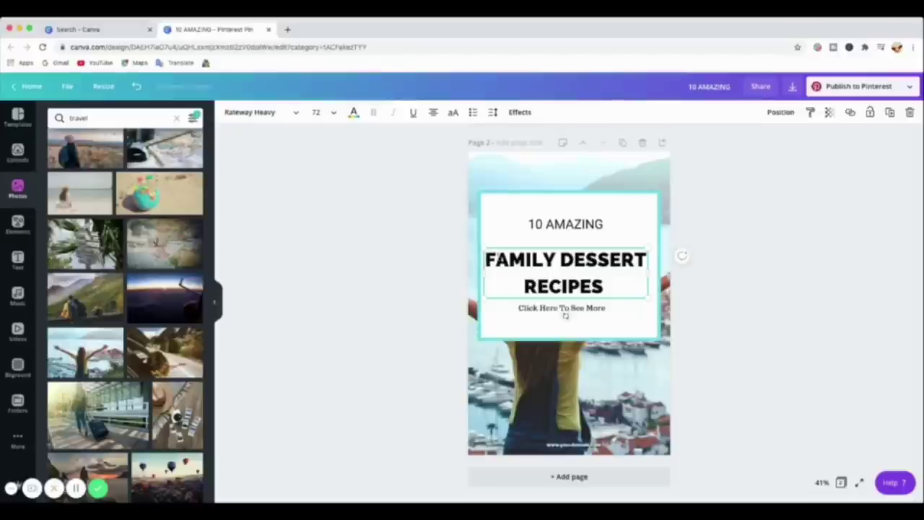
left_click_drag(486, 260, 632, 278)
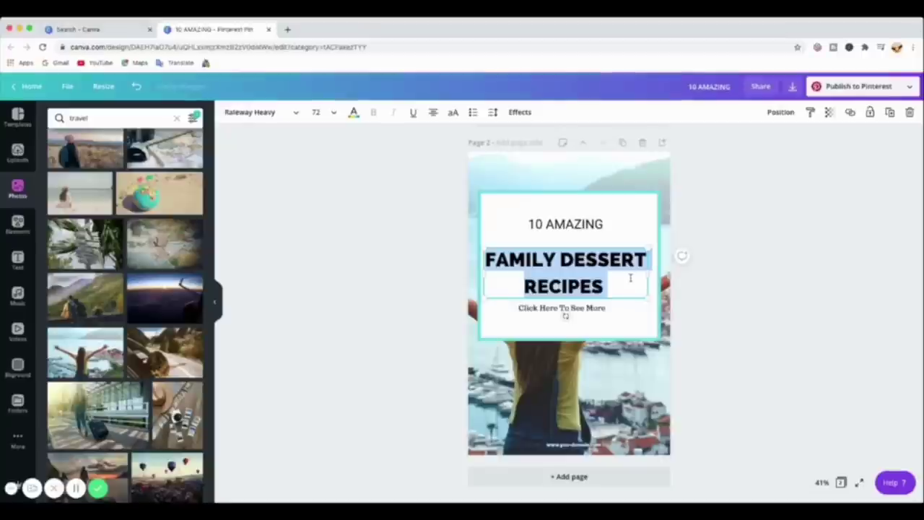
type("travel")
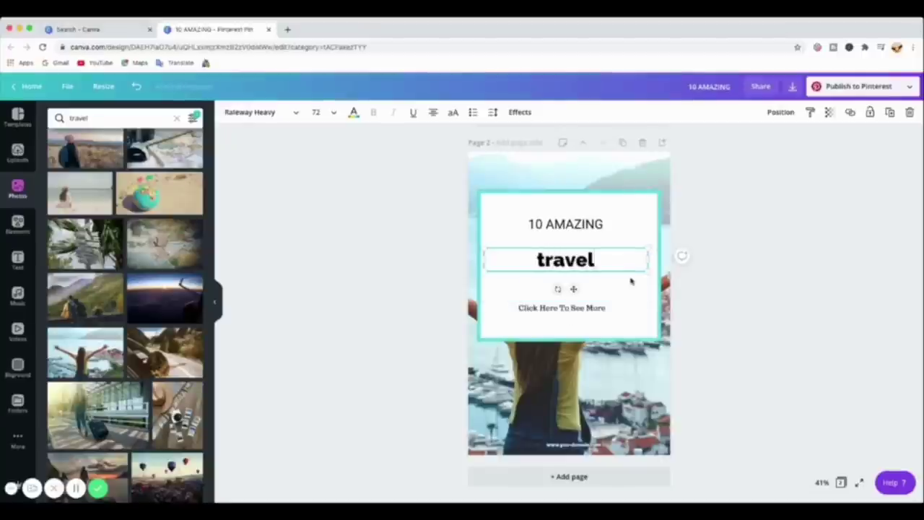
type(" des")
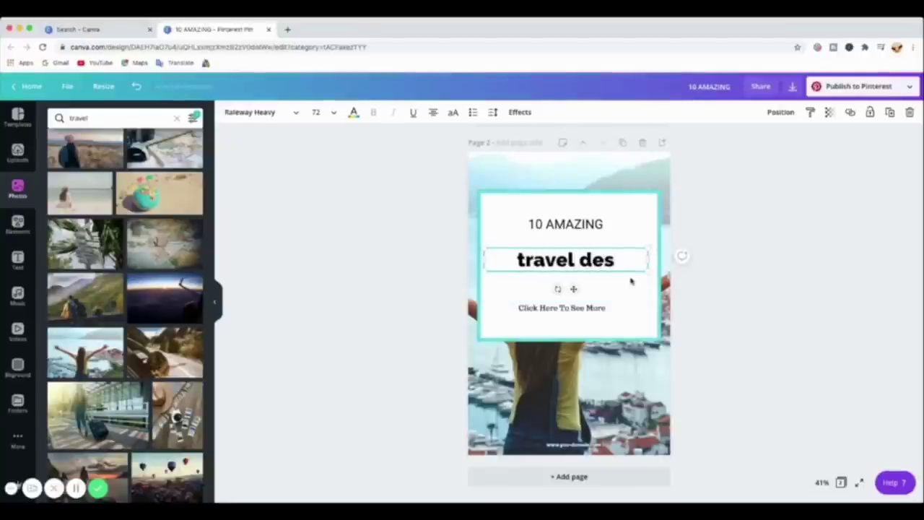
key("BackSpace")
key("BackSpace")
key("BackSpace")
key("BackSpace")
key("BackSpace")
key("BackSpace")
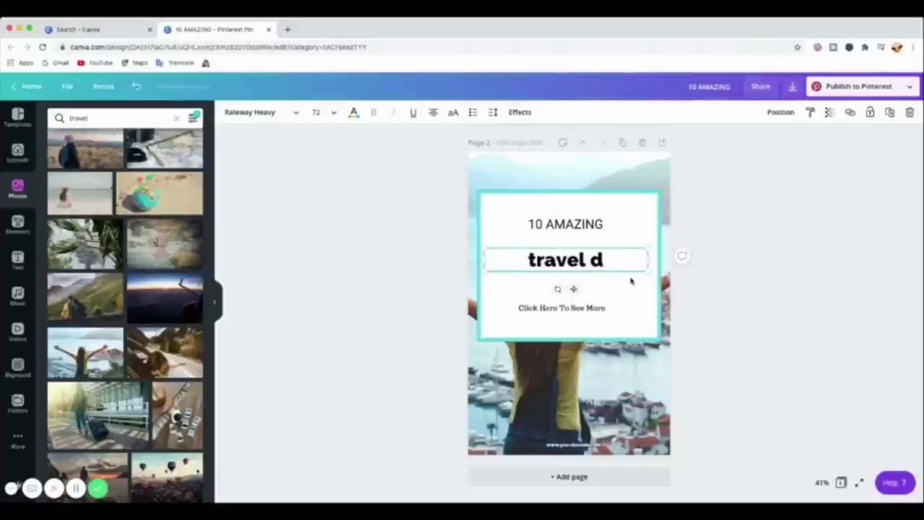
key("BackSpace")
key("BackSpace")
key("BackSpace")
key("BackSpace")
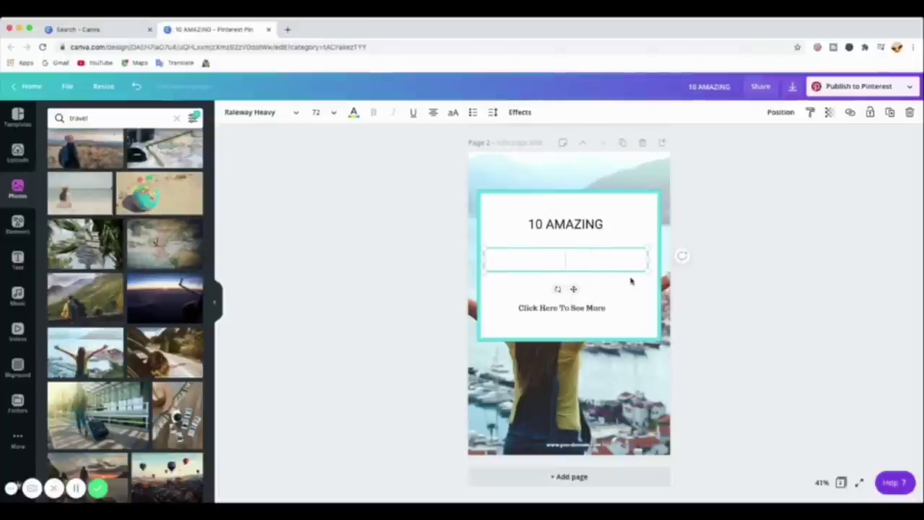
type("TRAVEL")
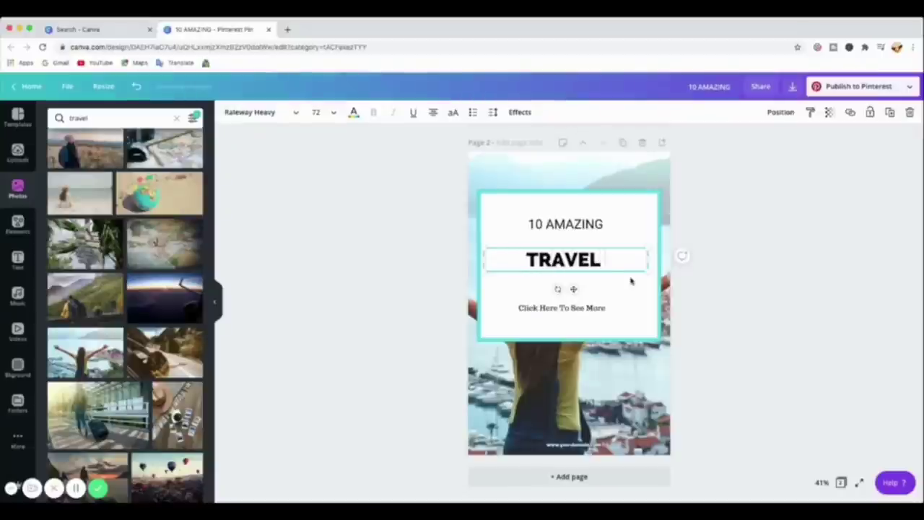
type(" DESTINAT")
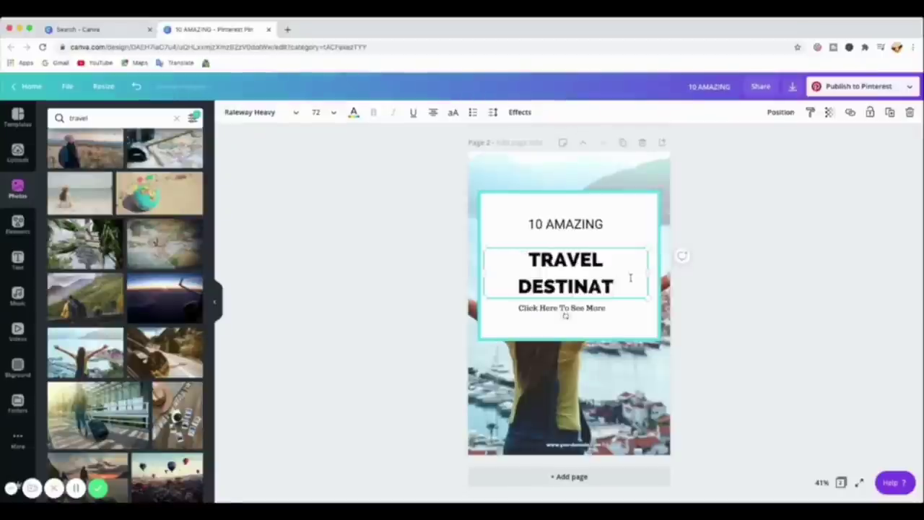
type("IONS")
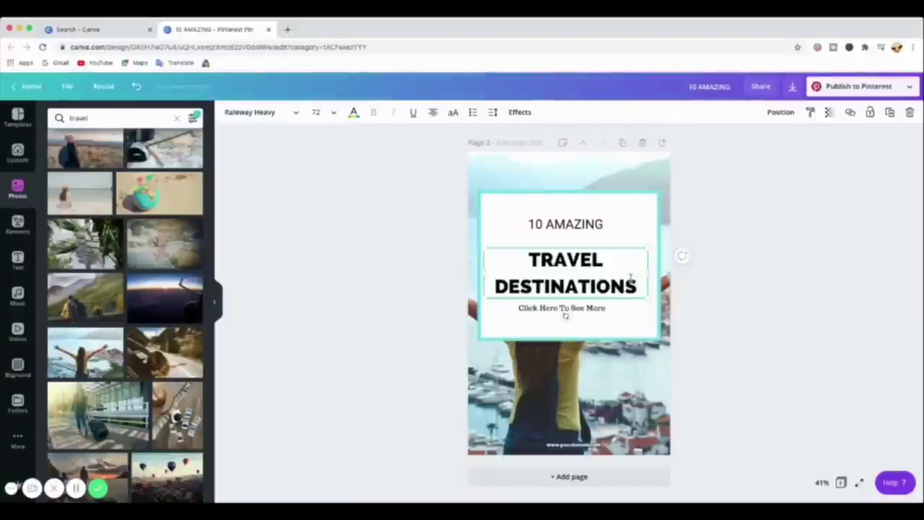
type(" TO VIS")
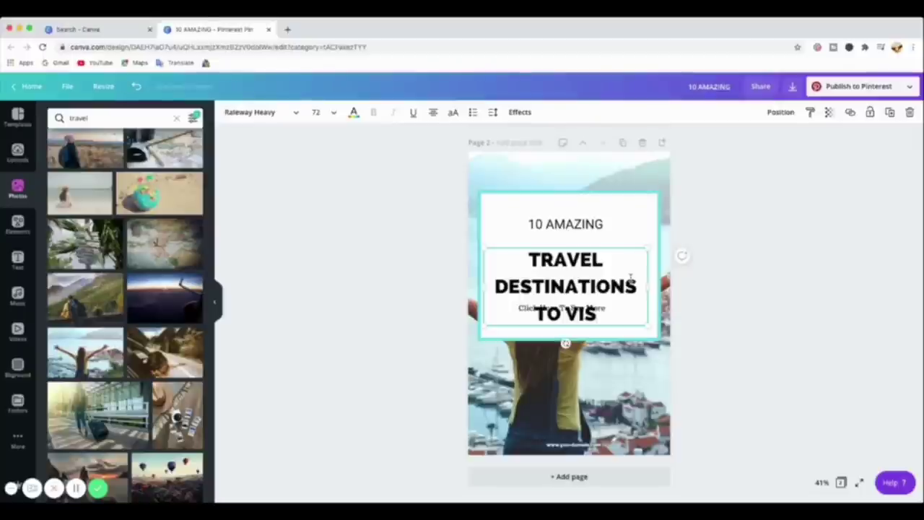
type("I")
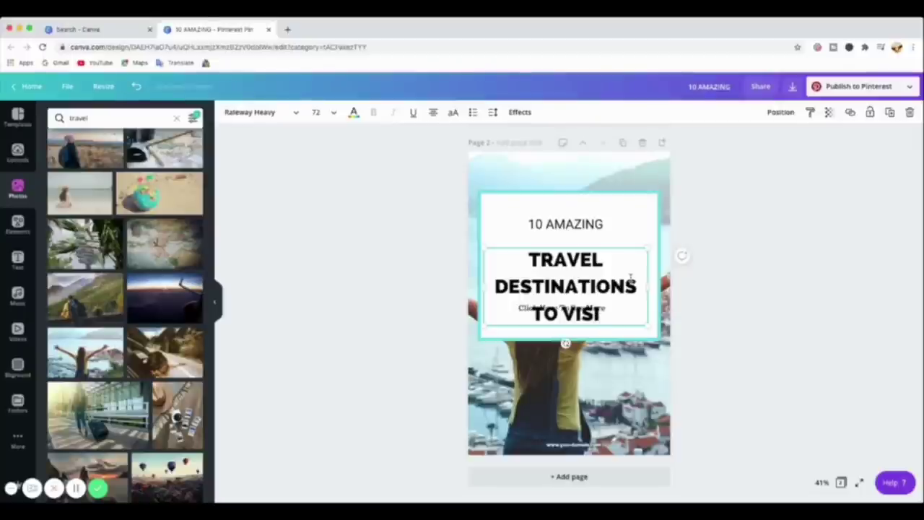
type("T")
Respace the text in the white square by moving the title and "10 AMAZING" up and "Click Here To See More" below the title.
left_click(634, 204)
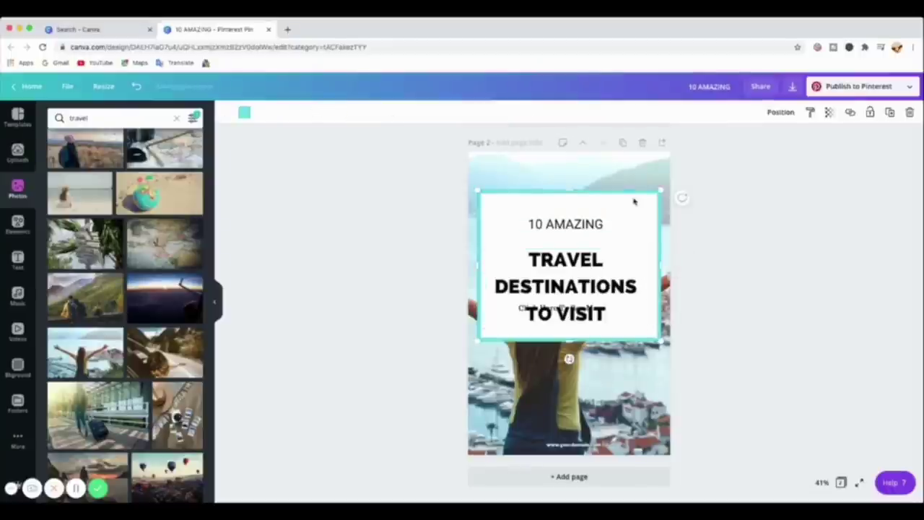
left_click_drag(569, 274, 569, 261)
left_click(598, 315)
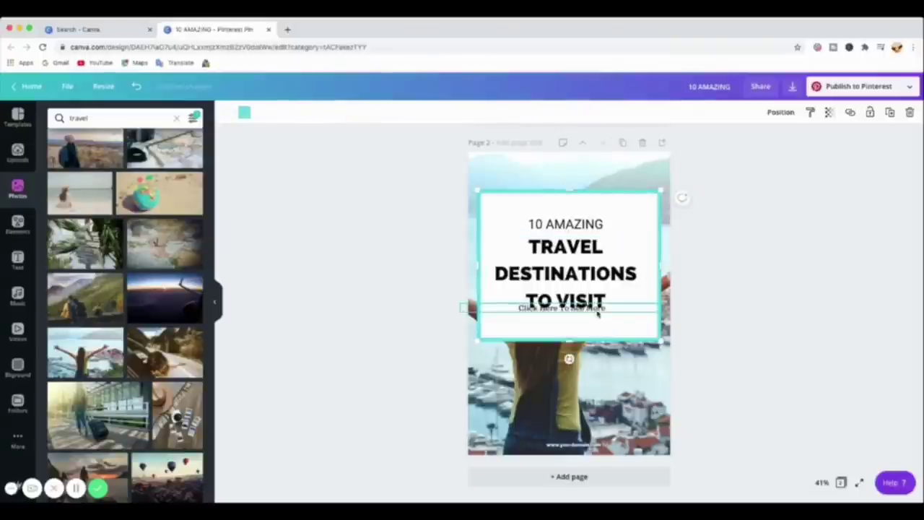
left_click(597, 312)
left_click_drag(597, 311, 599, 327)
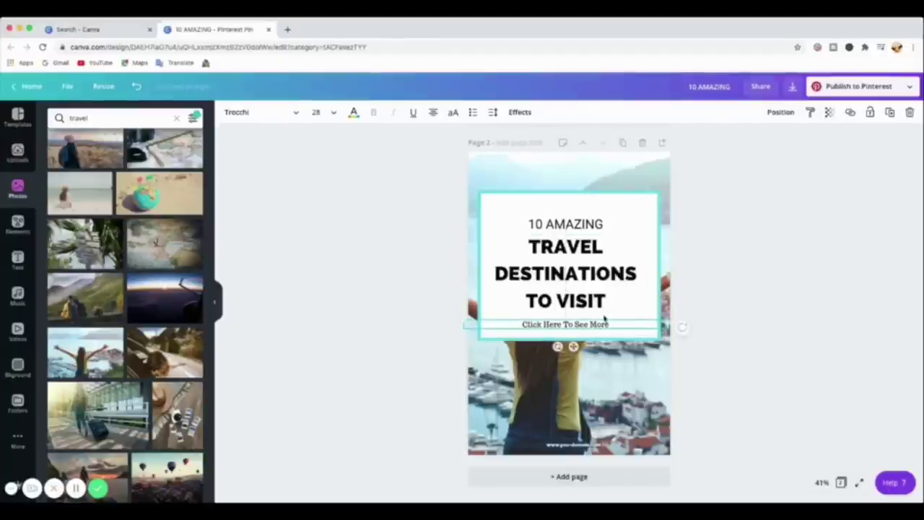
left_click(570, 225)
left_click_drag(569, 224, 570, 219)
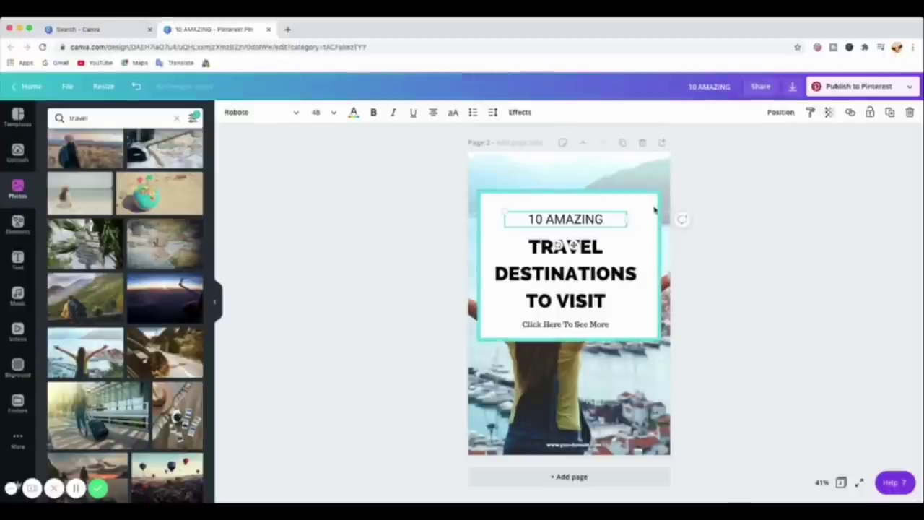
Recolour the turquoise border of the white square on page 2 to the darker custom peach #E19775.
left_click(478, 193)
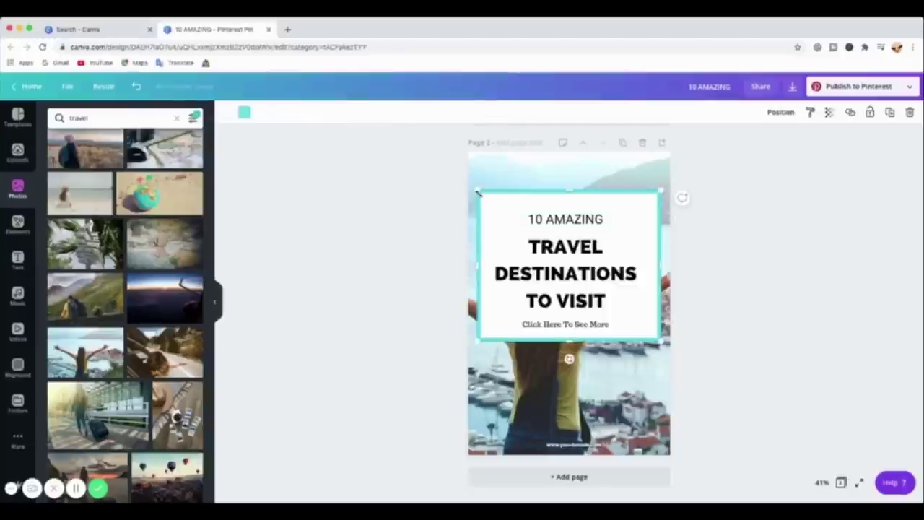
left_click(245, 112)
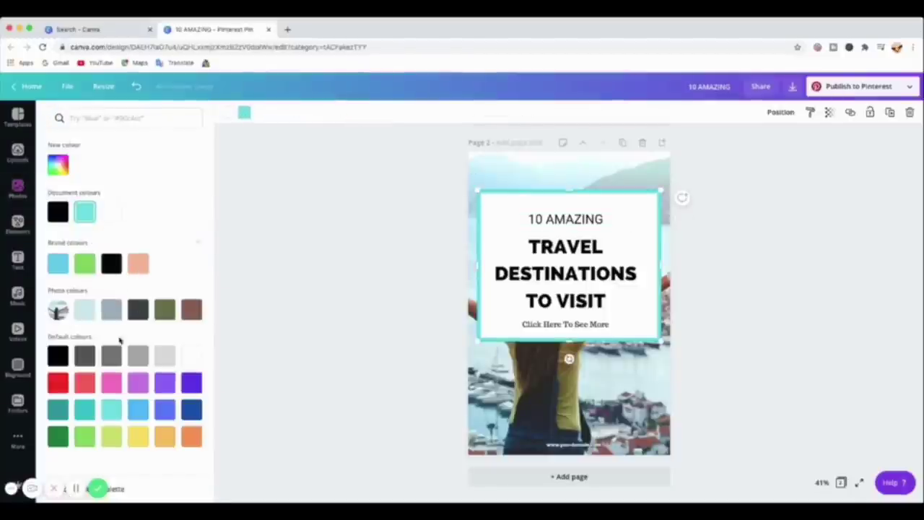
left_click(138, 264)
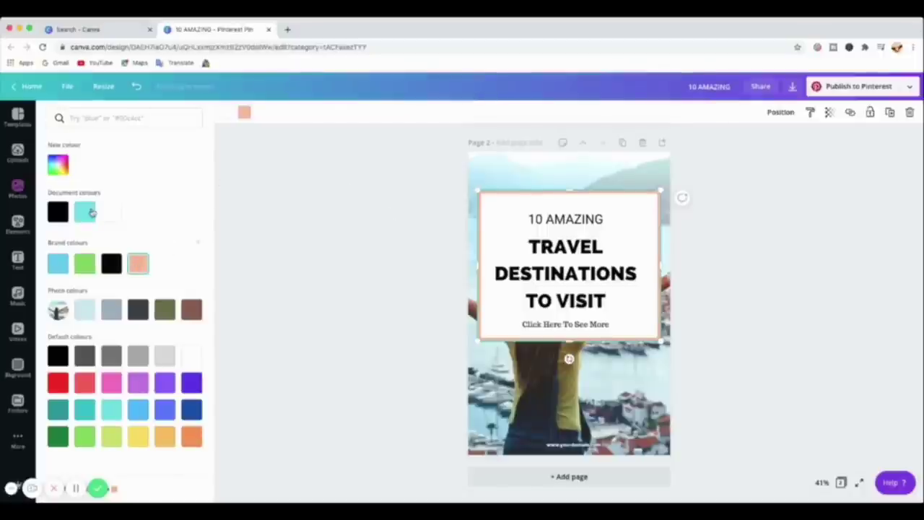
left_click(57, 165)
left_click(104, 195)
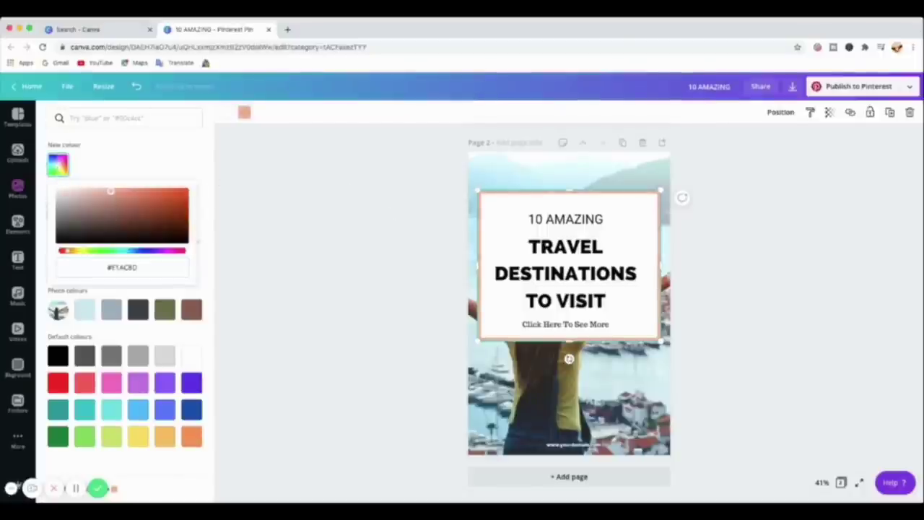
left_click_drag(104, 195, 119, 195)
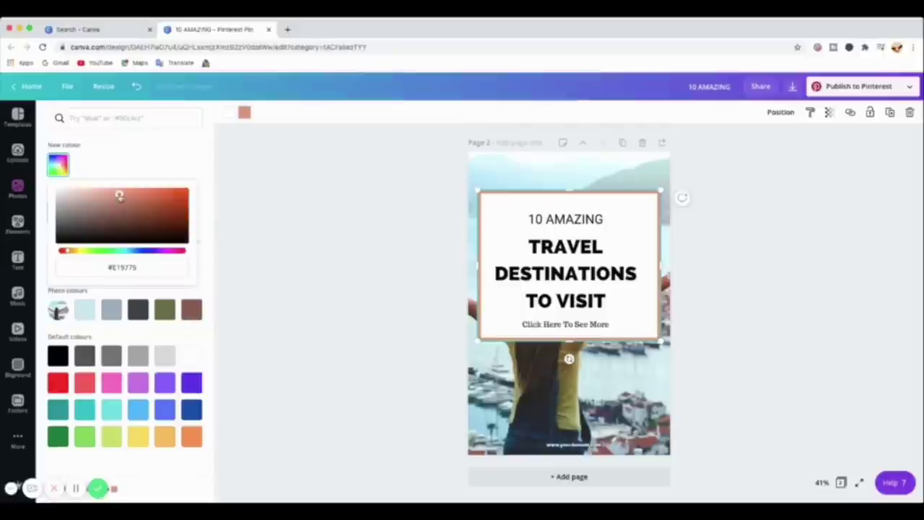
left_click(498, 205)
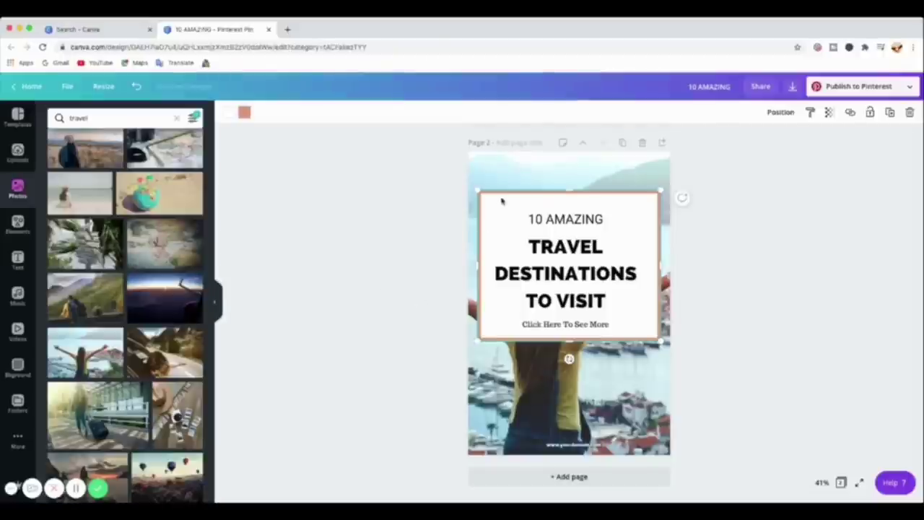
left_click(564, 155)
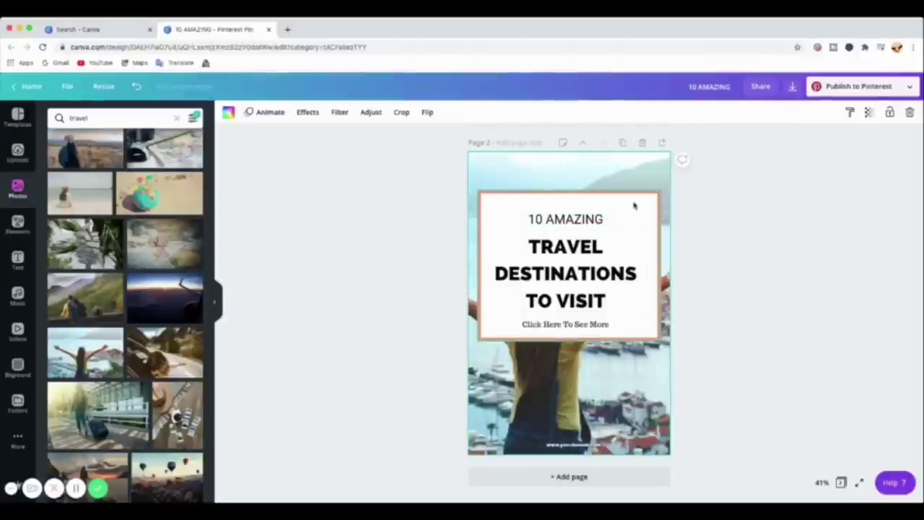
Set the transparency of the peach-bordered square behind the page 2 text to 51.
scroll(631, 206, "up", 1)
left_click(632, 206)
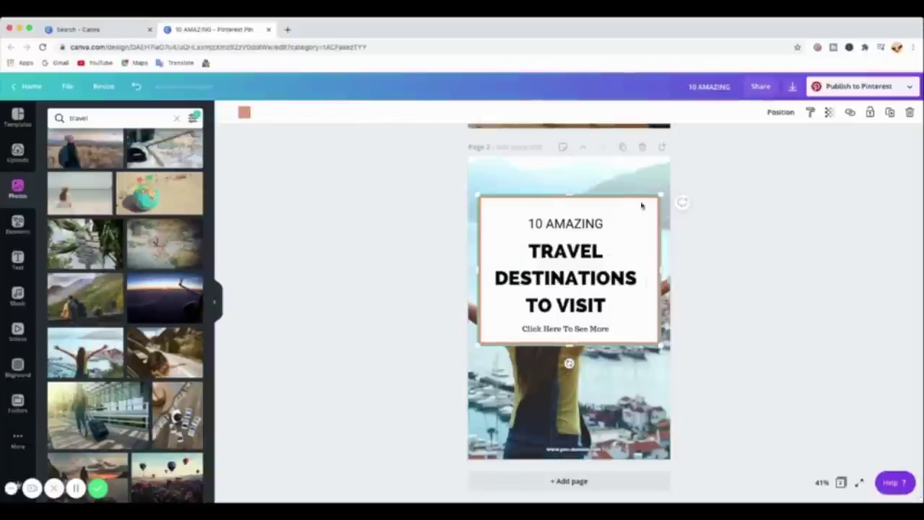
left_click(829, 114)
left_click_drag(800, 140, 771, 144)
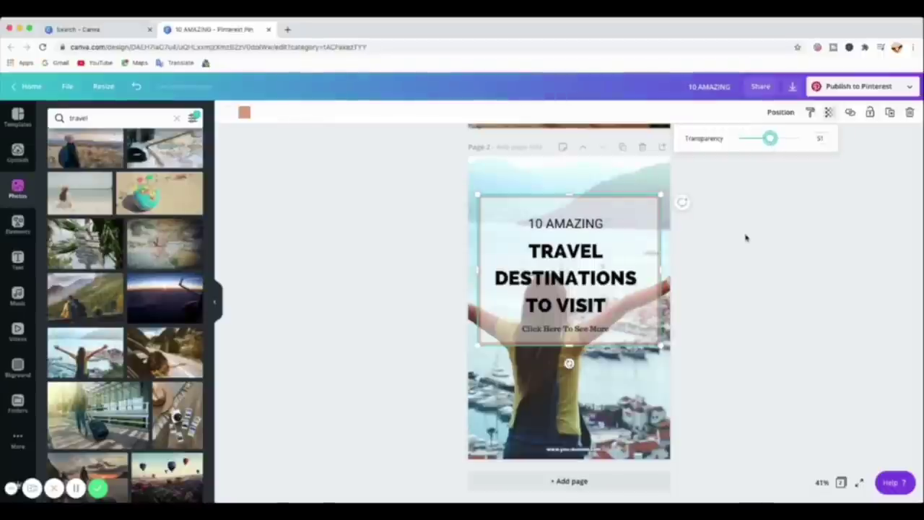
scroll(703, 282, "down", 1)
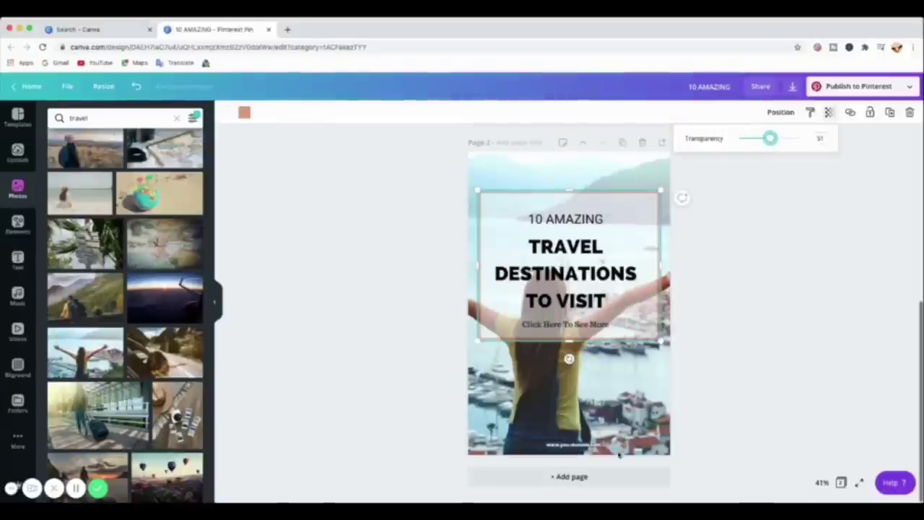
left_click(736, 353)
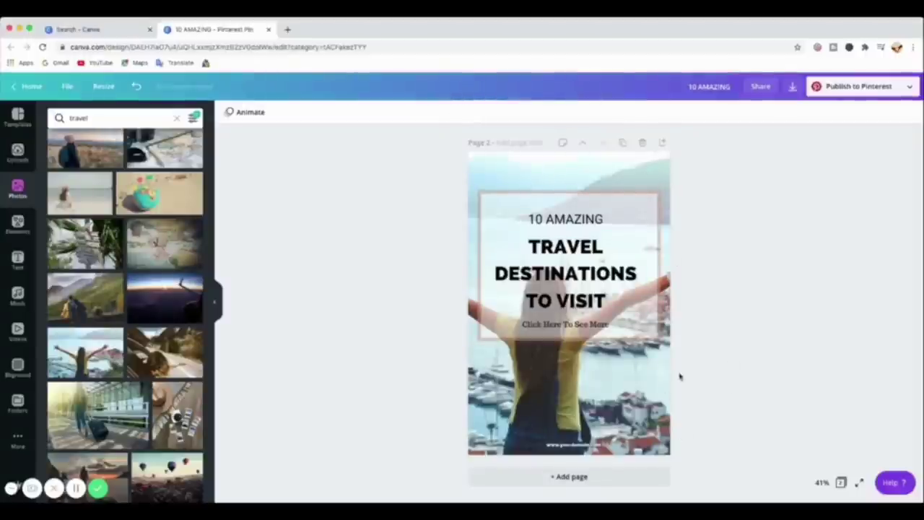
Add a blank third page below the travel destinations pin.
scroll(722, 346, "up", 1)
scroll(703, 349, "down", 1)
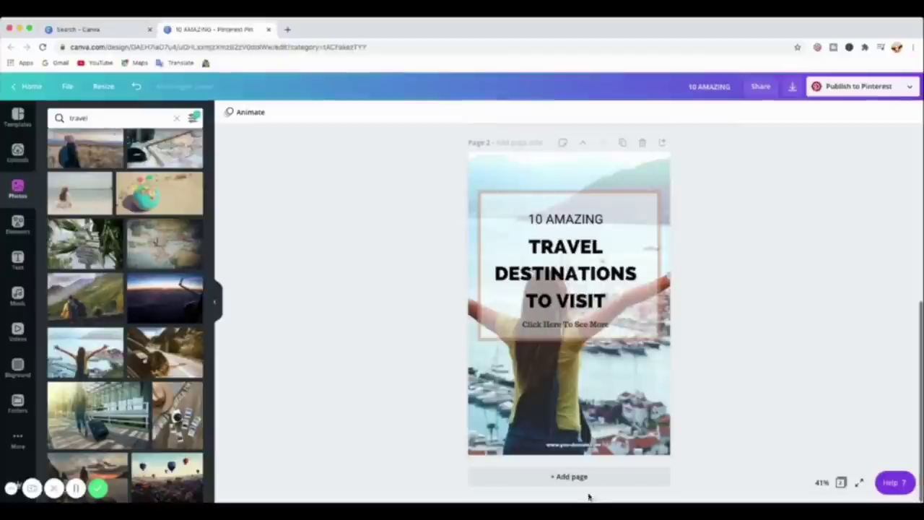
left_click(559, 478)
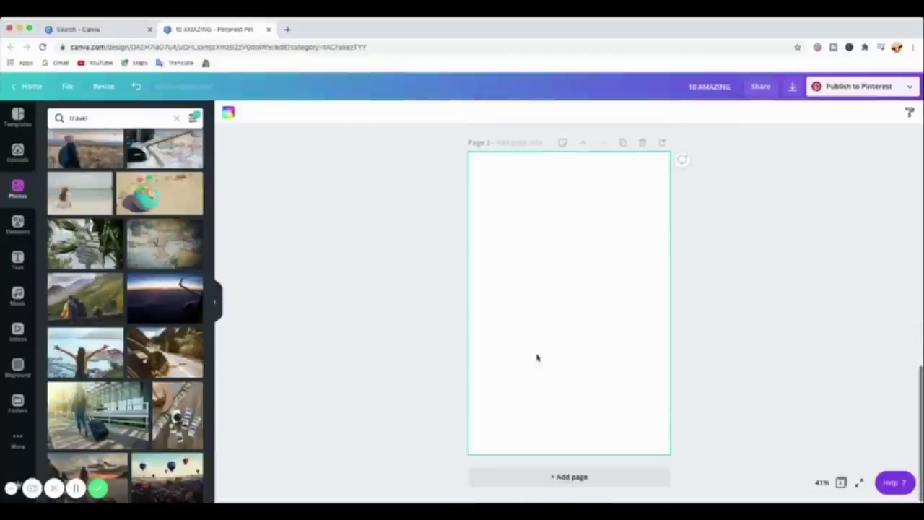
Review the pages of the design, comparing the travel pin on page 2 with the dessert pin on page 1.
scroll(734, 349, "up", 5)
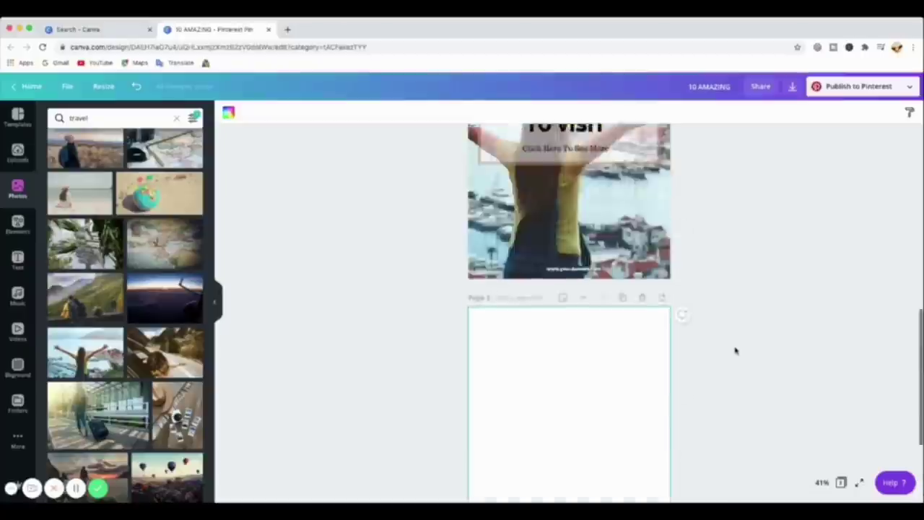
scroll(735, 350, "down", 3)
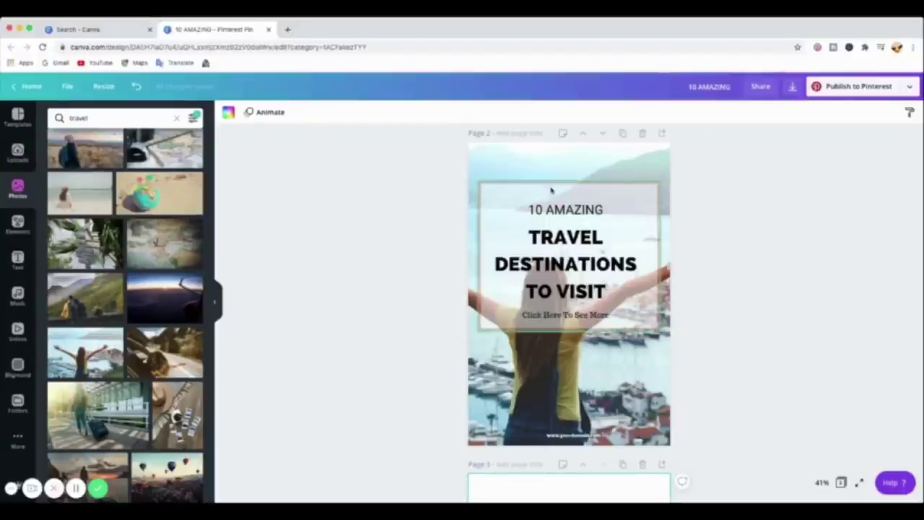
scroll(727, 228, "down", 5)
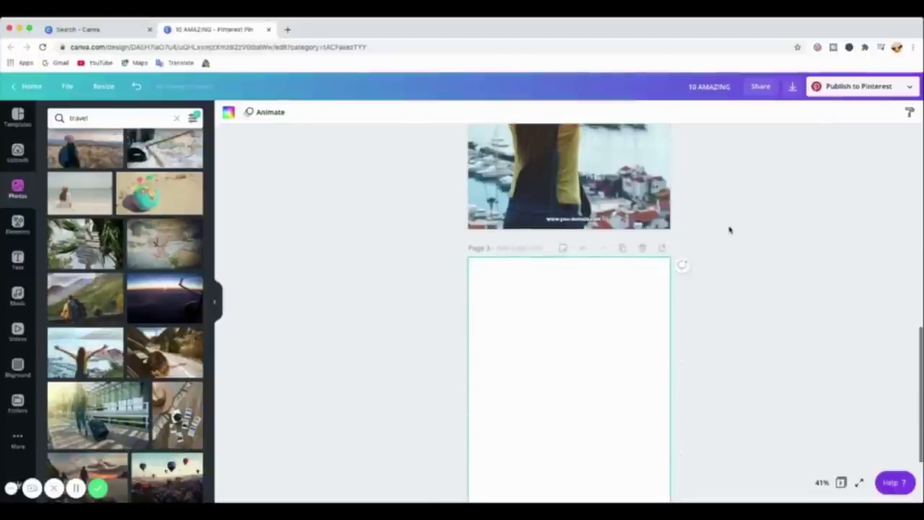
scroll(728, 229, "up", 5)
scroll(729, 229, "down", 5)
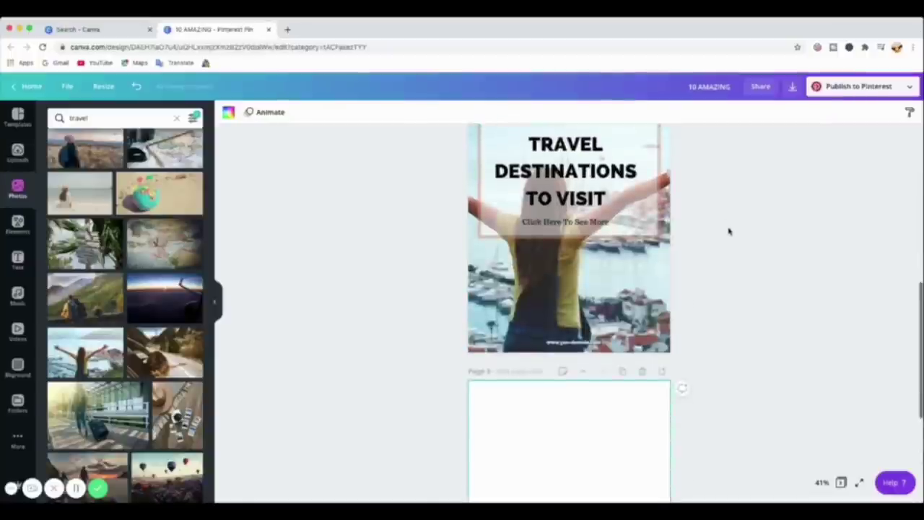
scroll(722, 245, "down", 1)
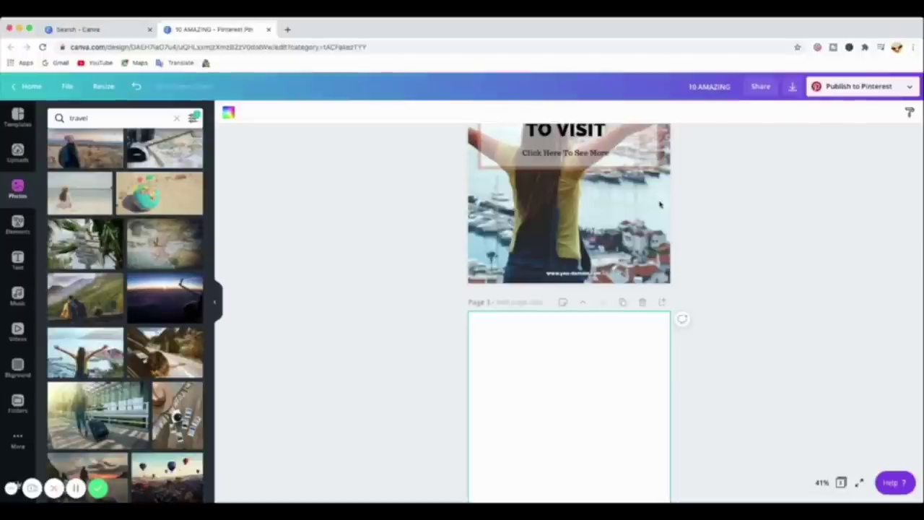
scroll(707, 223, "up", 5)
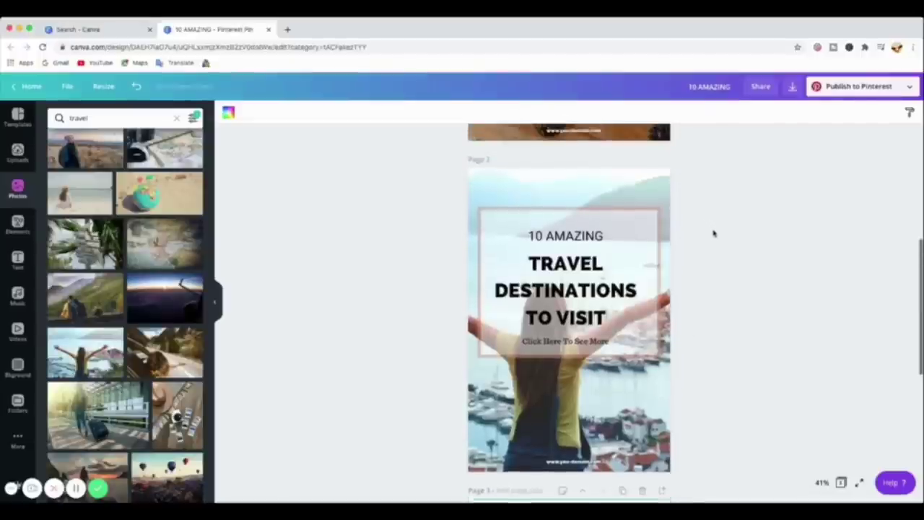
scroll(715, 234, "up", 5)
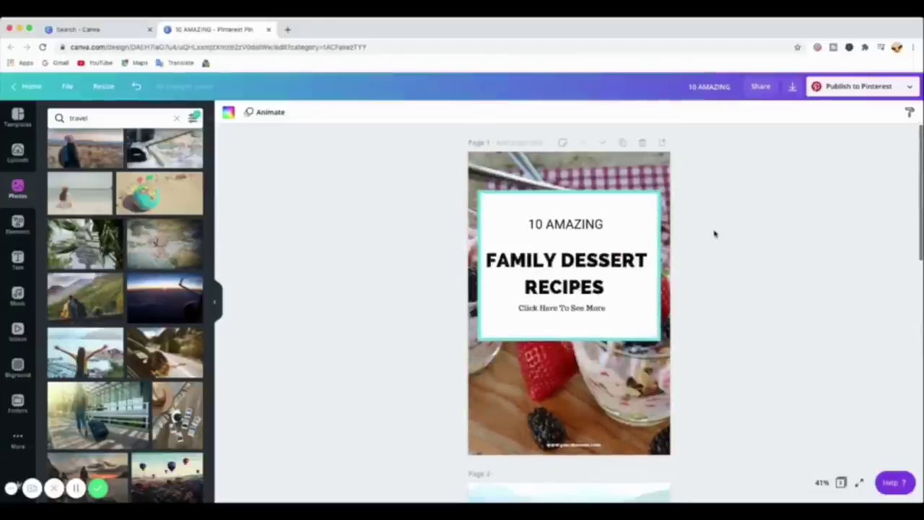